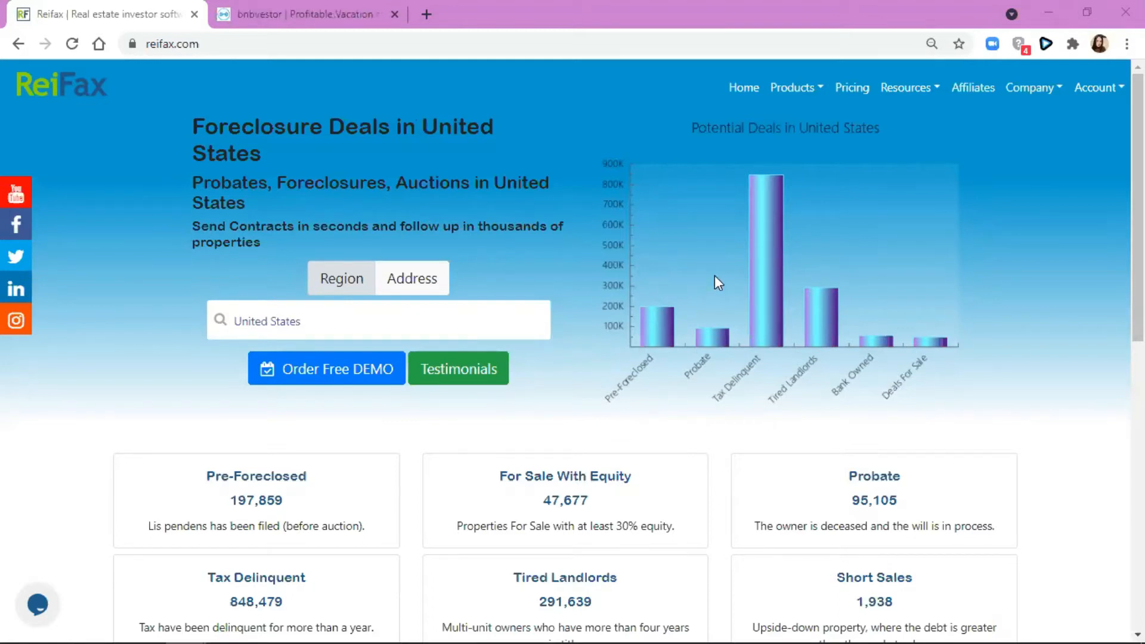
- Check the BnBVestor tab's address, then open ReiFax's Control Panel from the Account menu
{"action": "left_click", "coordinate": [234, 15]}
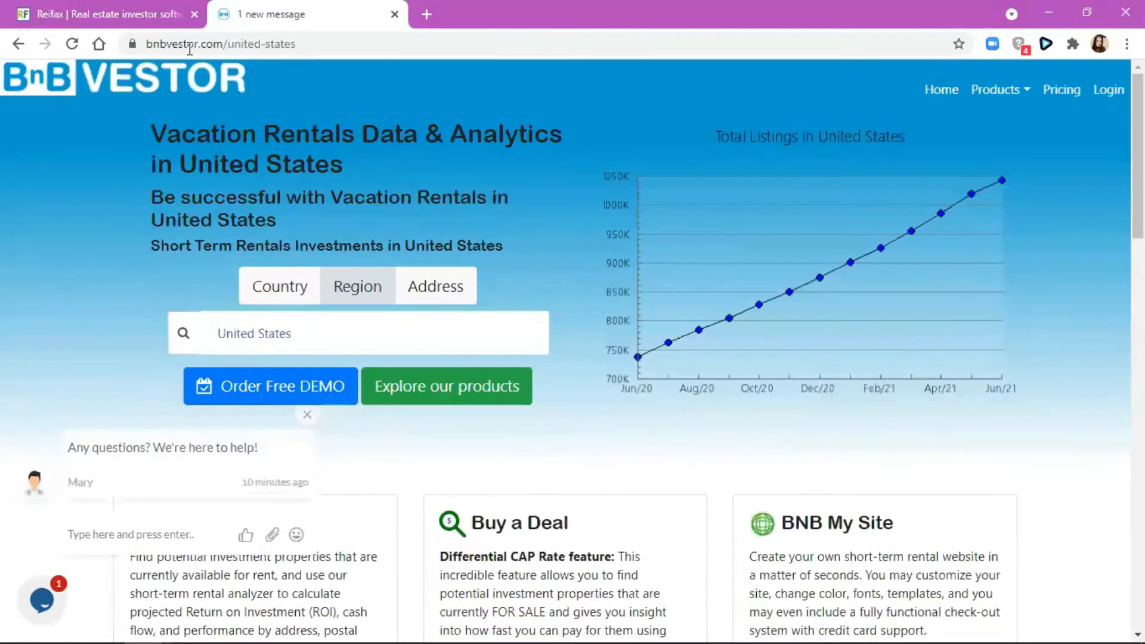
{"action": "left_click_drag", "start_coordinate": [148, 38], "coordinate": [206, 47]}
{"action": "key", "text": "ctrl+Tab"}
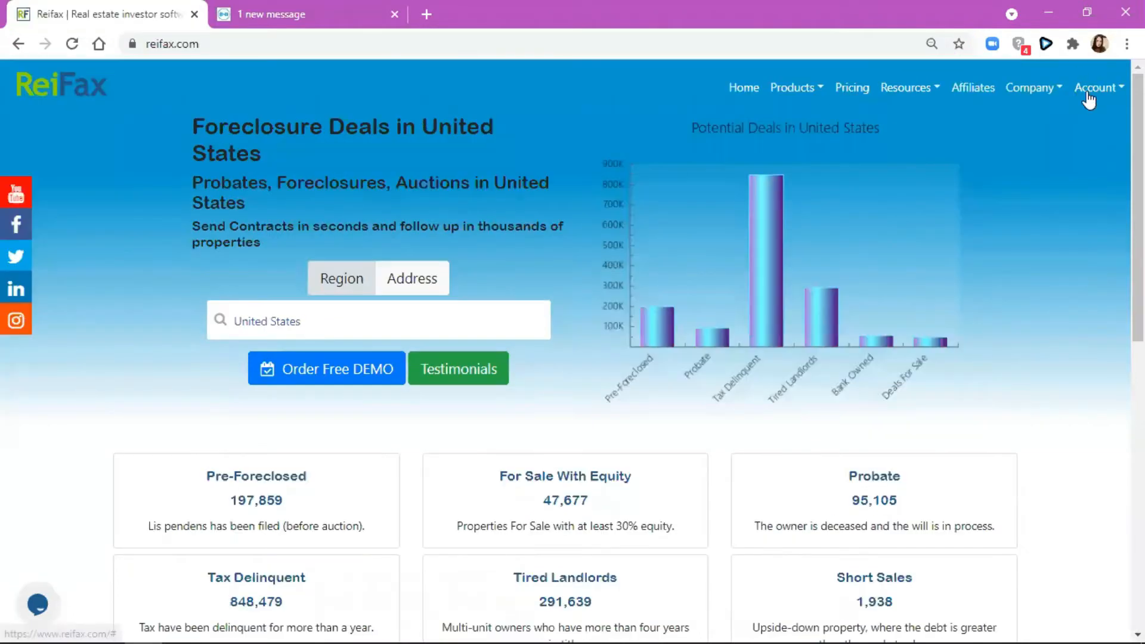
{"action": "left_click", "coordinate": [1097, 88]}
{"action": "left_click", "coordinate": [1068, 121]}
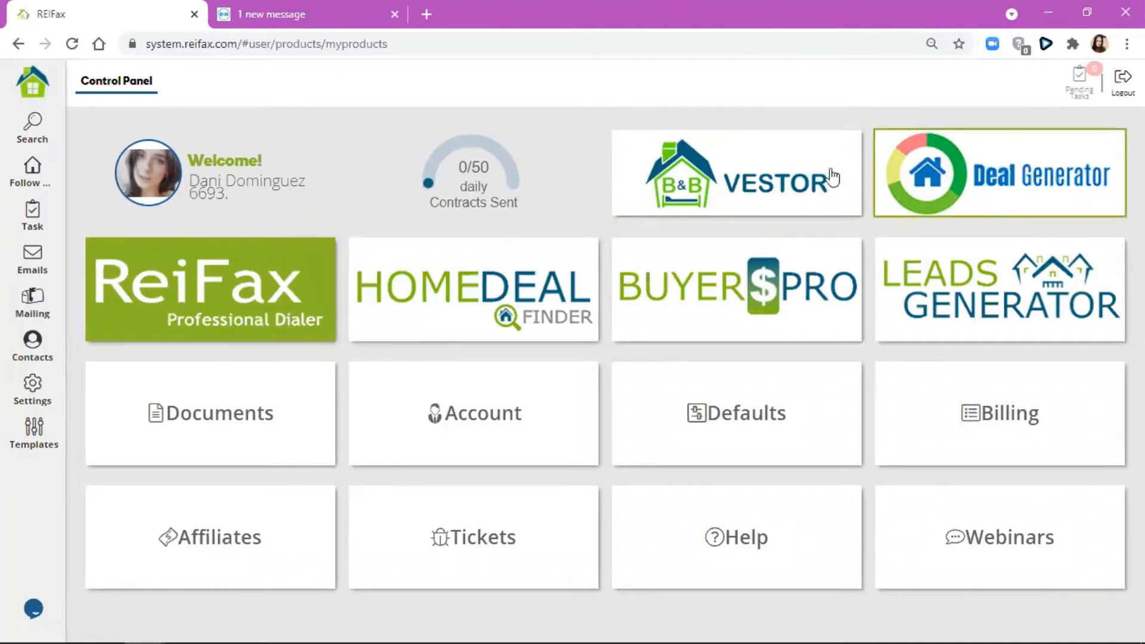
- Launch B&B Vestor from the Control Panel tile and log in with the saved credentials
{"action": "left_click", "coordinate": [666, 178]}
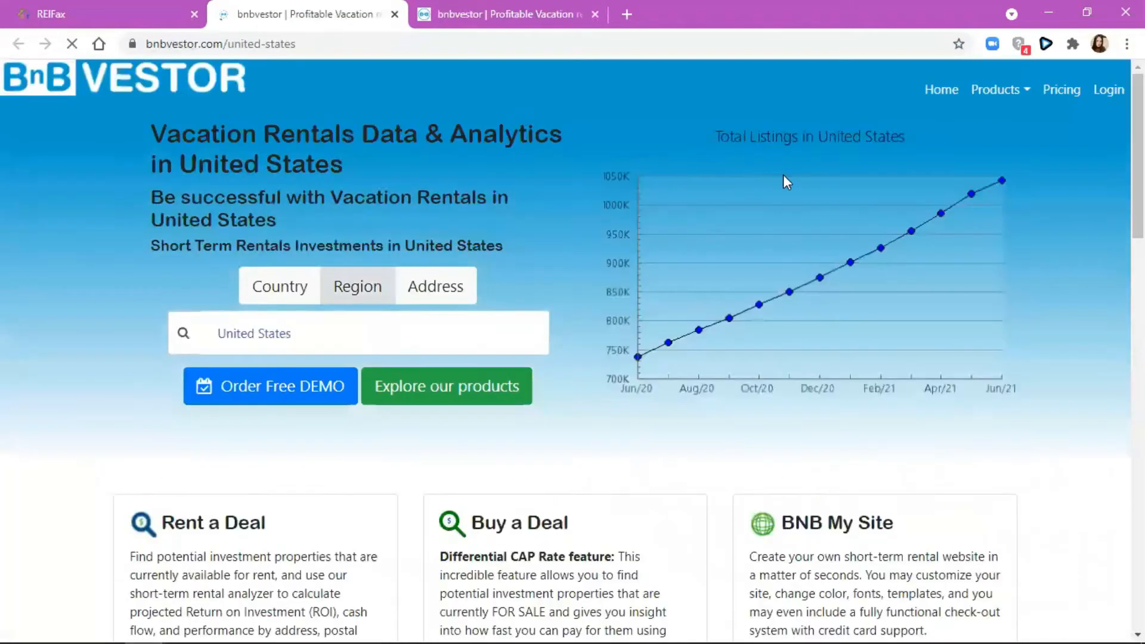
{"action": "left_click", "coordinate": [1103, 99]}
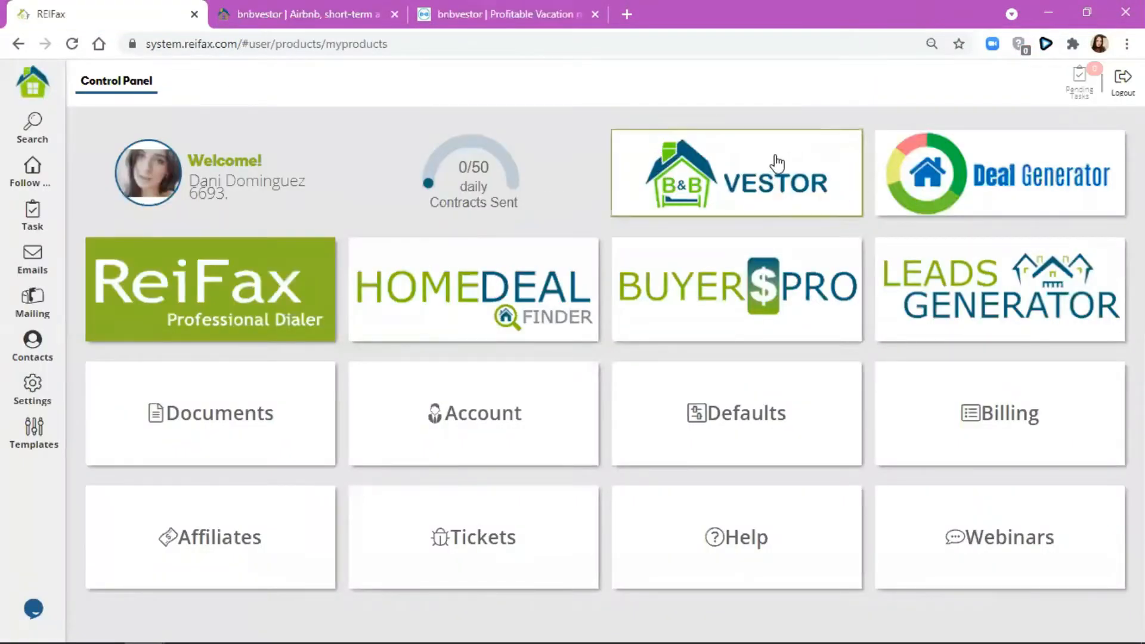
{"action": "left_click", "coordinate": [376, 27]}
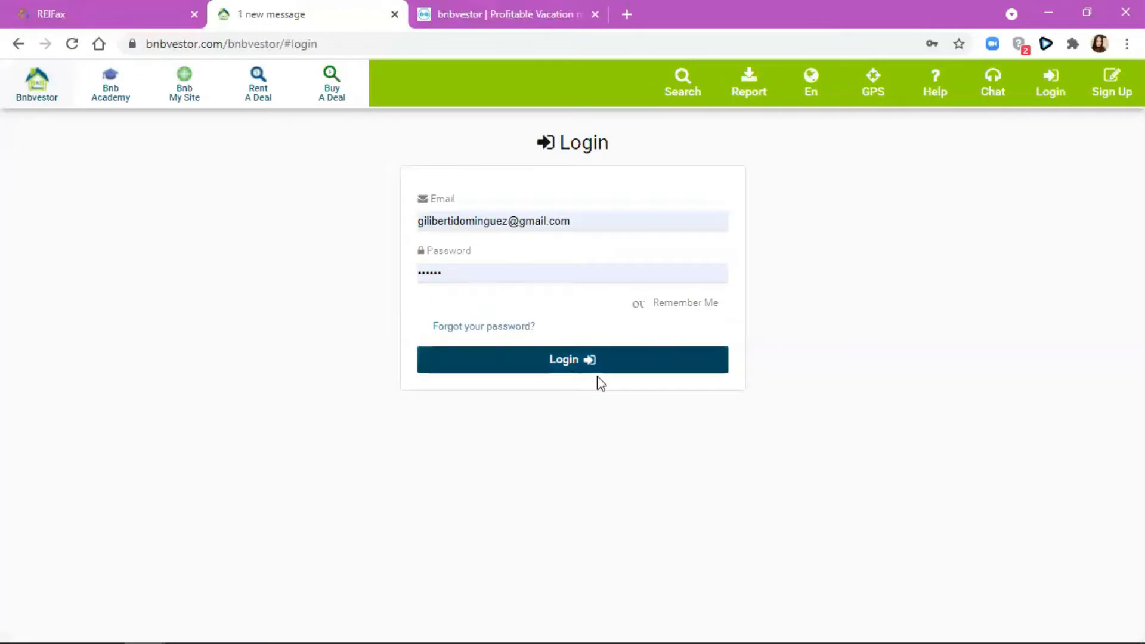
{"action": "left_click", "coordinate": [579, 362]}
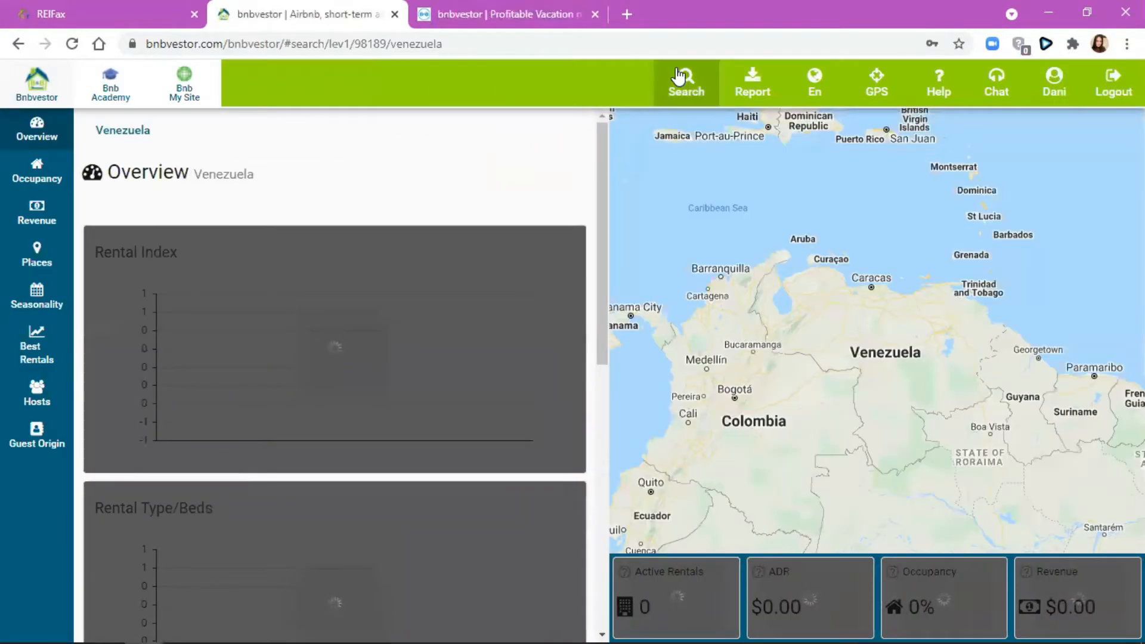
- Run a Country search for 'uni', selecting United States to load its overview
{"action": "left_click", "coordinate": [686, 86]}
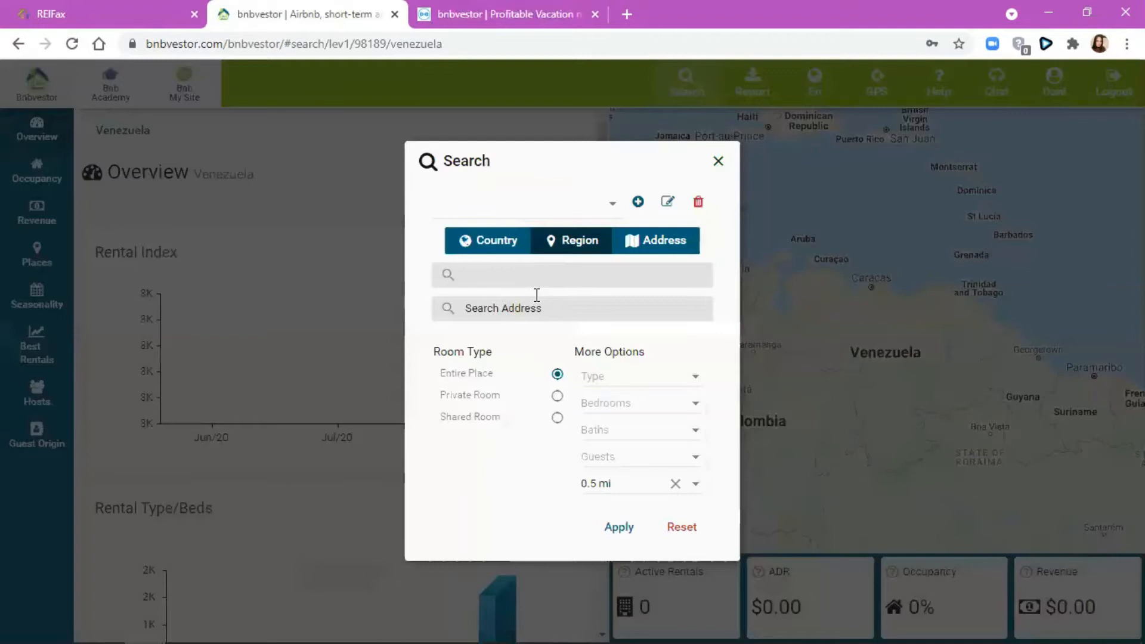
{"action": "left_click", "coordinate": [537, 295]}
{"action": "type", "text": "uni"}
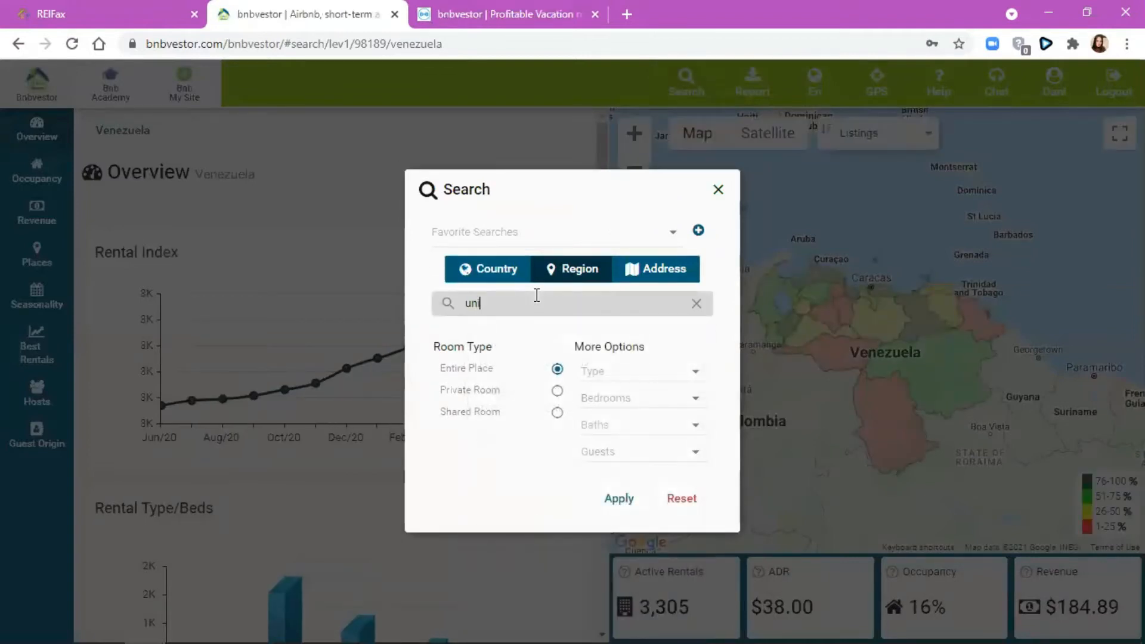
{"action": "left_click", "coordinate": [521, 279]}
{"action": "left_click", "coordinate": [534, 304]}
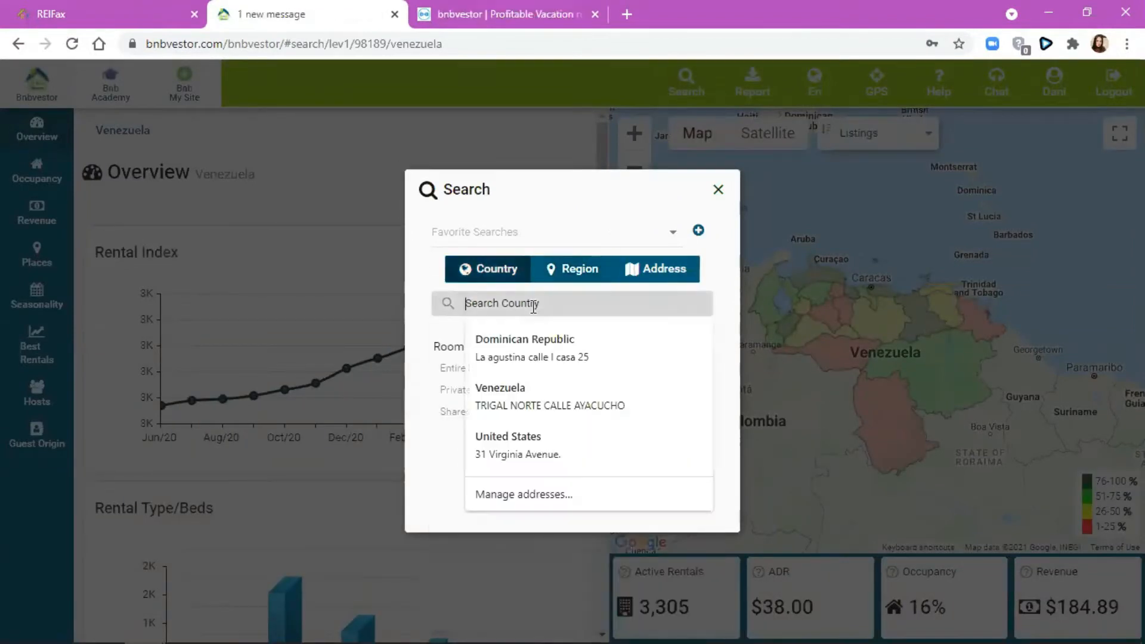
{"action": "type", "text": "uni"}
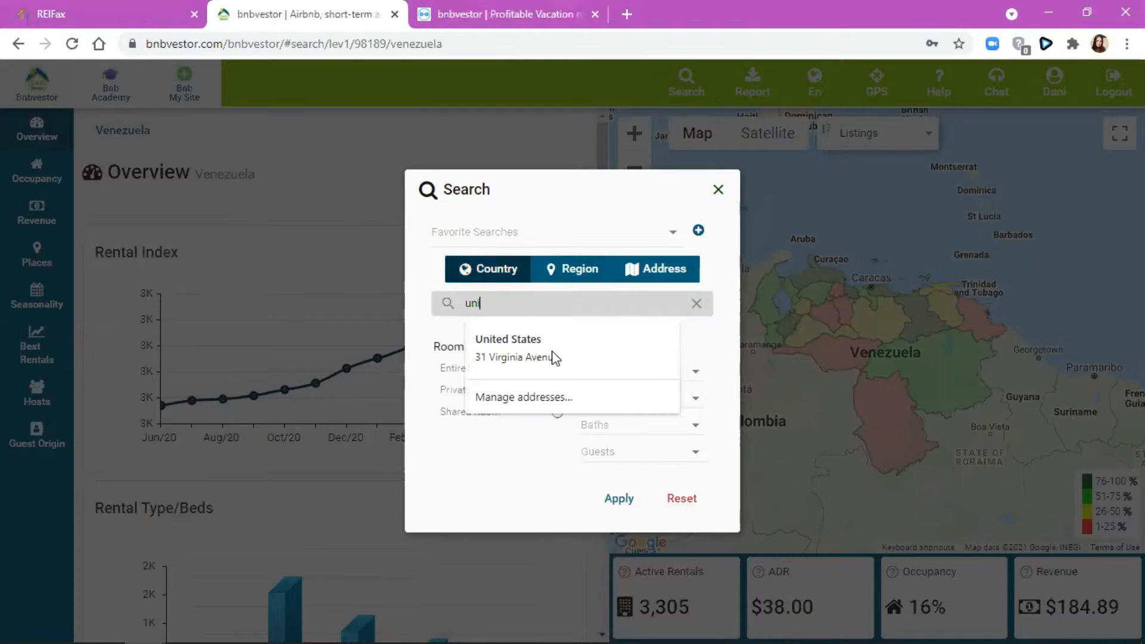
{"action": "left_click", "coordinate": [554, 357]}
{"action": "left_click", "coordinate": [626, 335]}
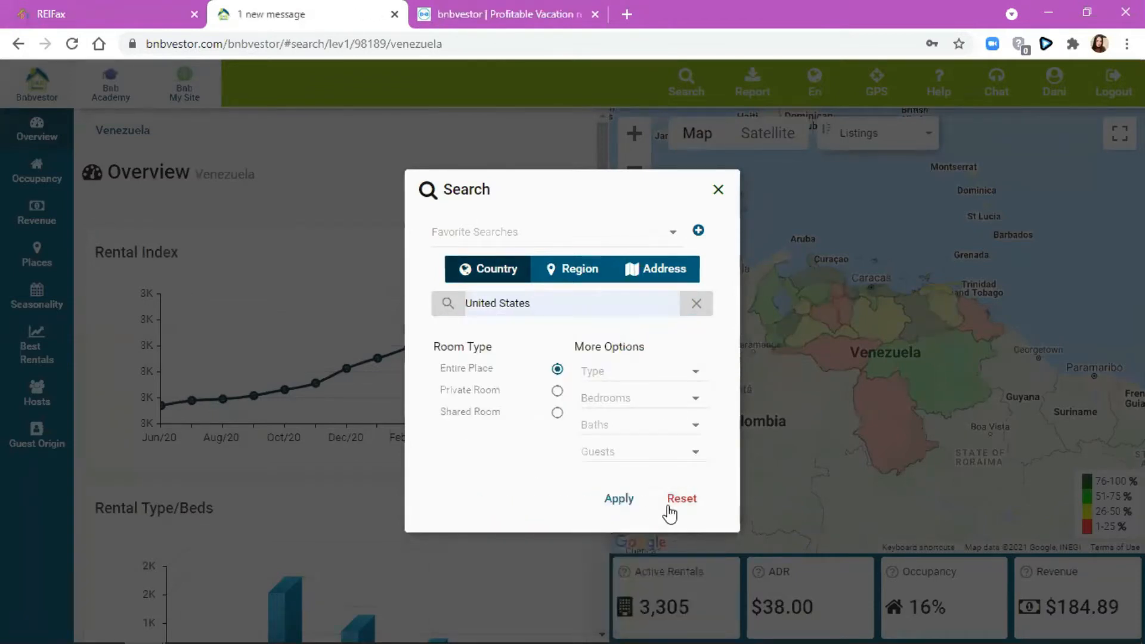
{"action": "left_click", "coordinate": [613, 499]}
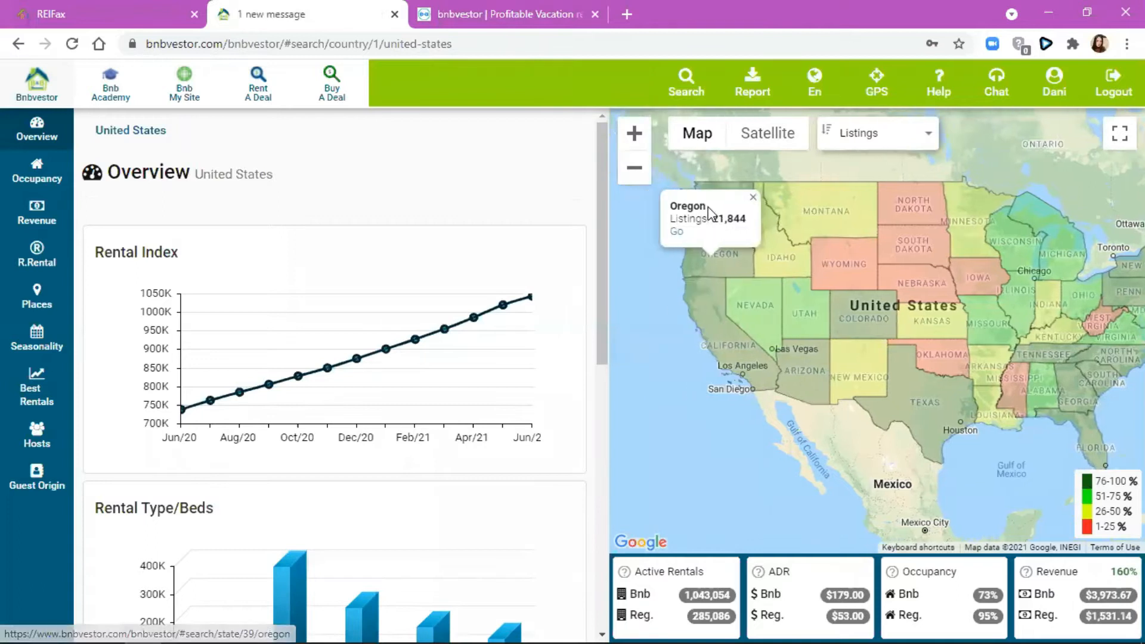
- Show Washington and Oregon listing counts on the map, then set the search to Address mode
{"action": "left_click", "coordinate": [721, 184]}
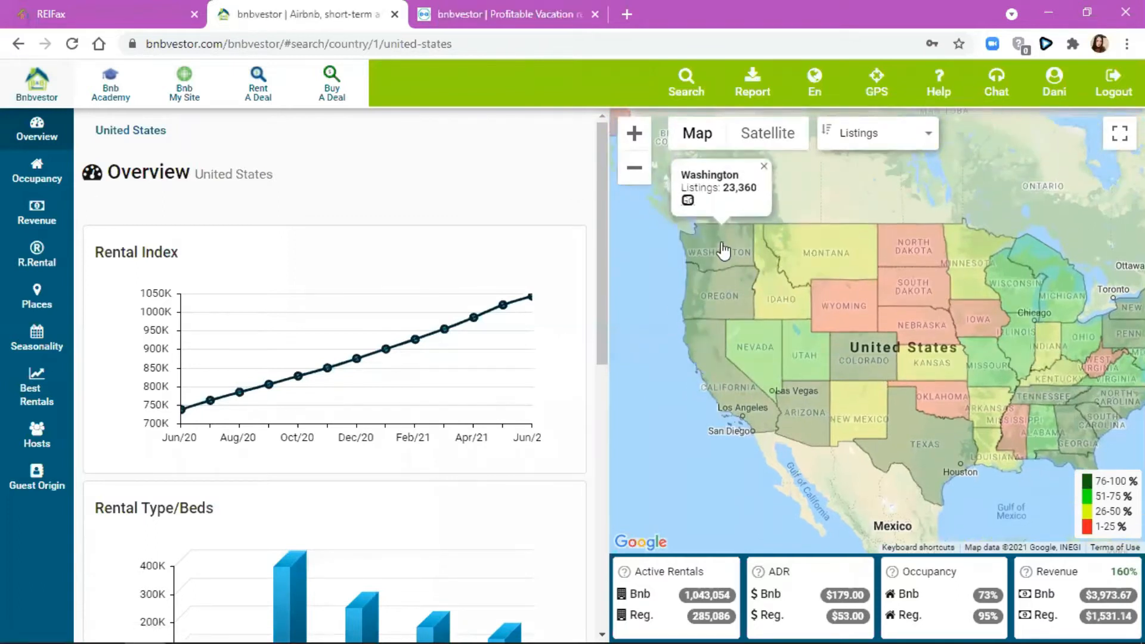
{"action": "left_click", "coordinate": [718, 297]}
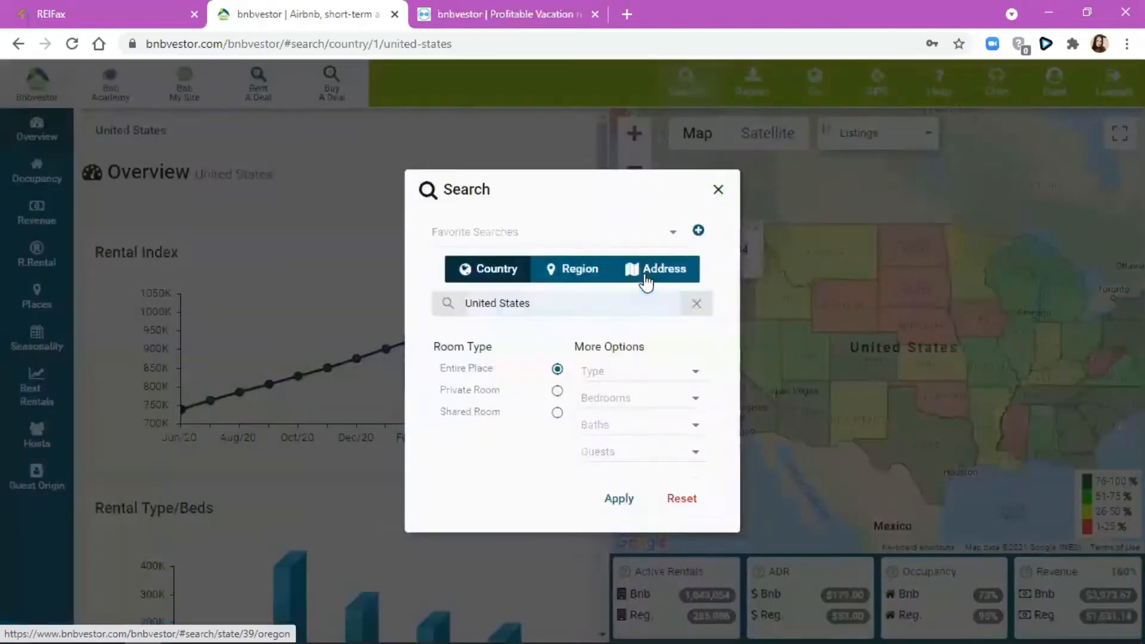
{"action": "left_click", "coordinate": [645, 265]}
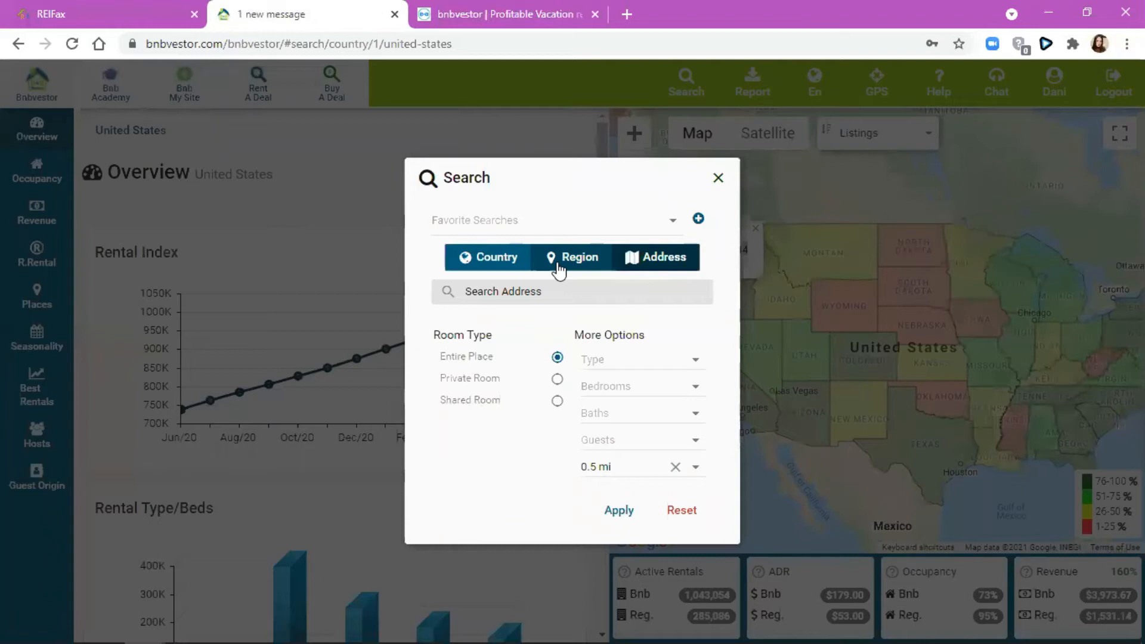
- Browse the mile options in the search radius dropdown, then dismiss the list
{"action": "left_click", "coordinate": [650, 467]}
{"action": "scroll", "coordinate": [635, 304], "scroll_direction": "down", "scroll_amount": 6}
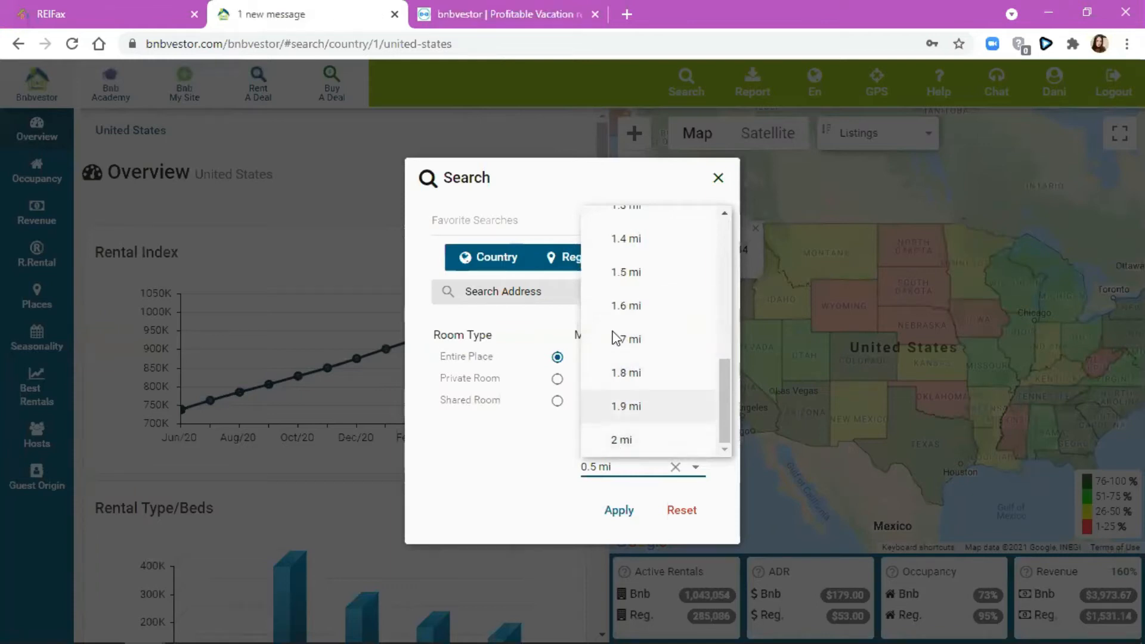
{"action": "left_click", "coordinate": [641, 185]}
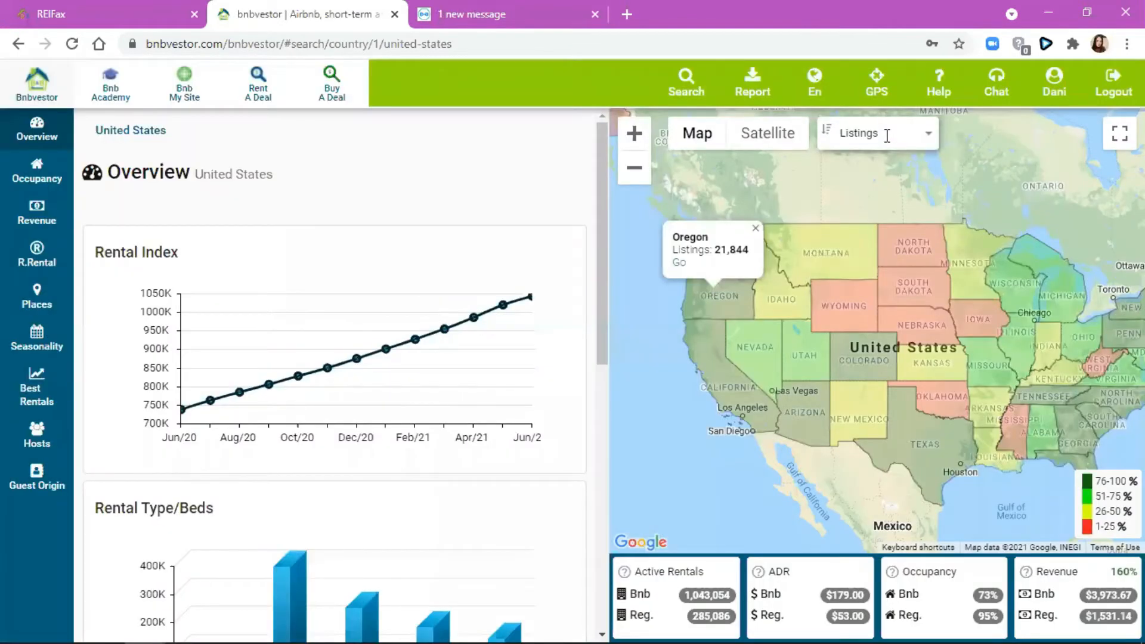
- Pan the US map, close the Oregon popup, and shade the map by Occupancy
{"action": "left_click", "coordinate": [886, 136]}
{"action": "left_click_drag", "start_coordinate": [696, 295], "coordinate": [690, 297]}
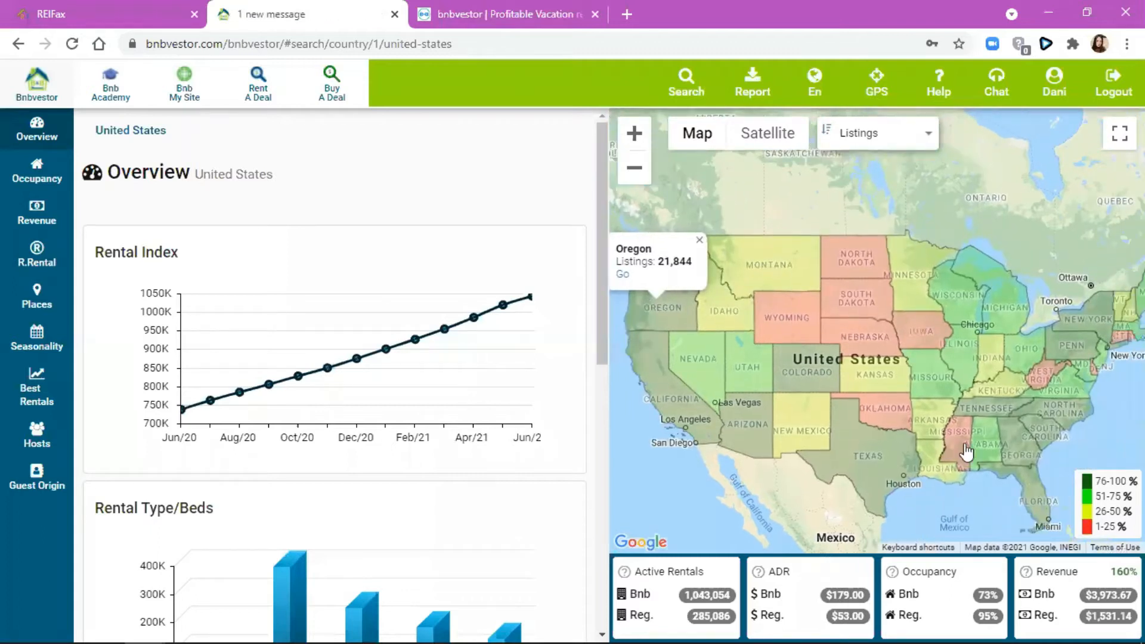
{"action": "left_click_drag", "start_coordinate": [966, 452], "coordinate": [970, 423]}
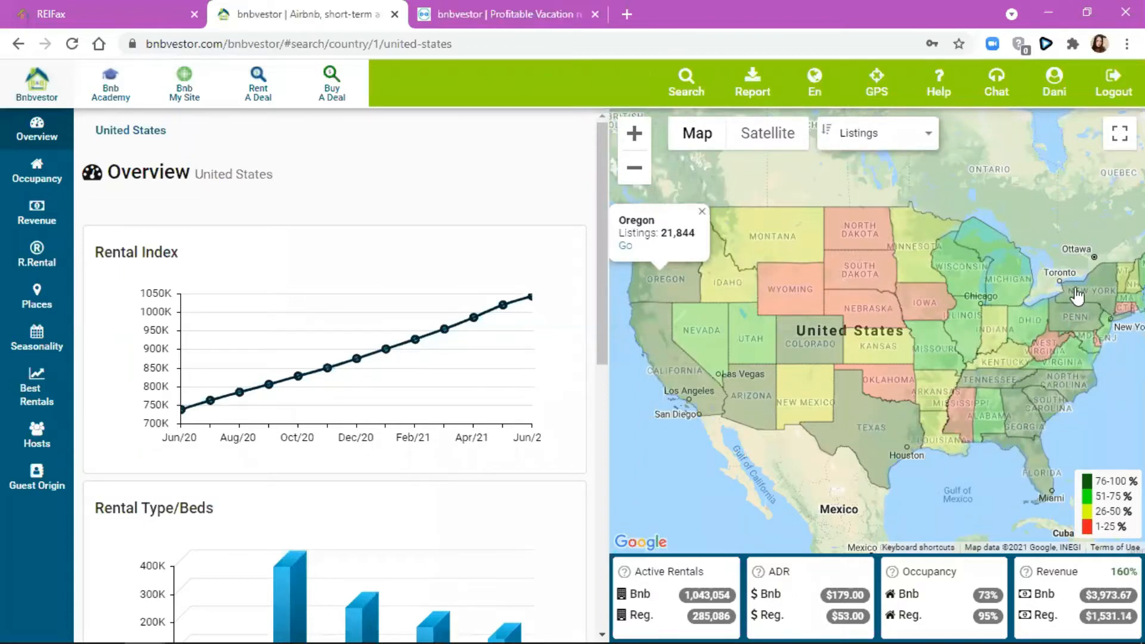
{"action": "left_click", "coordinate": [700, 210]}
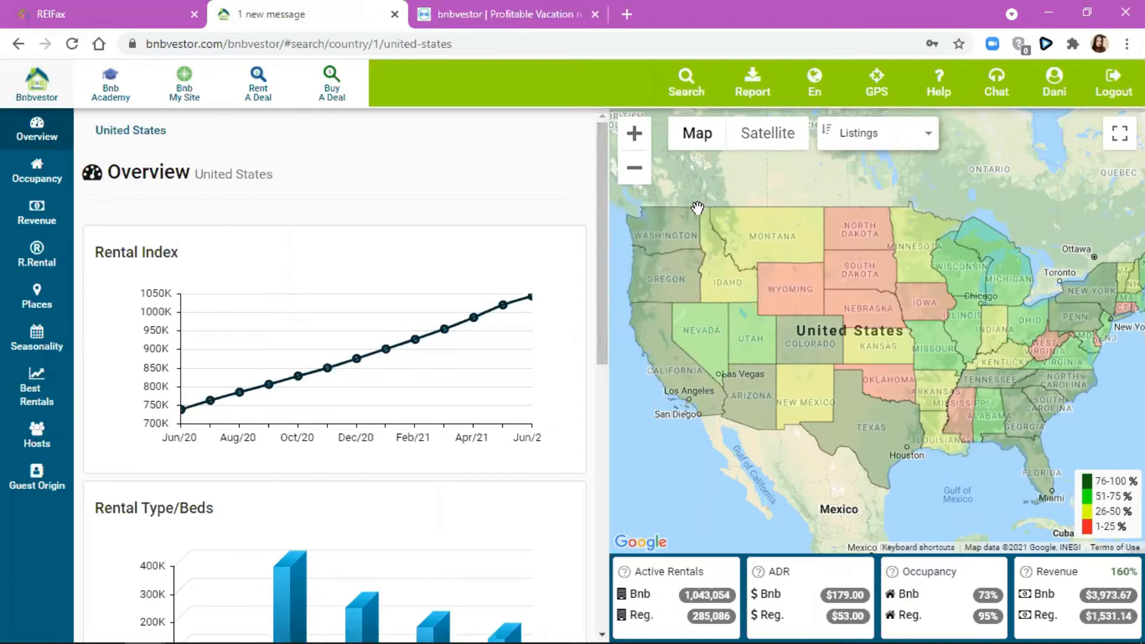
{"action": "left_click", "coordinate": [875, 142]}
{"action": "left_click", "coordinate": [879, 197]}
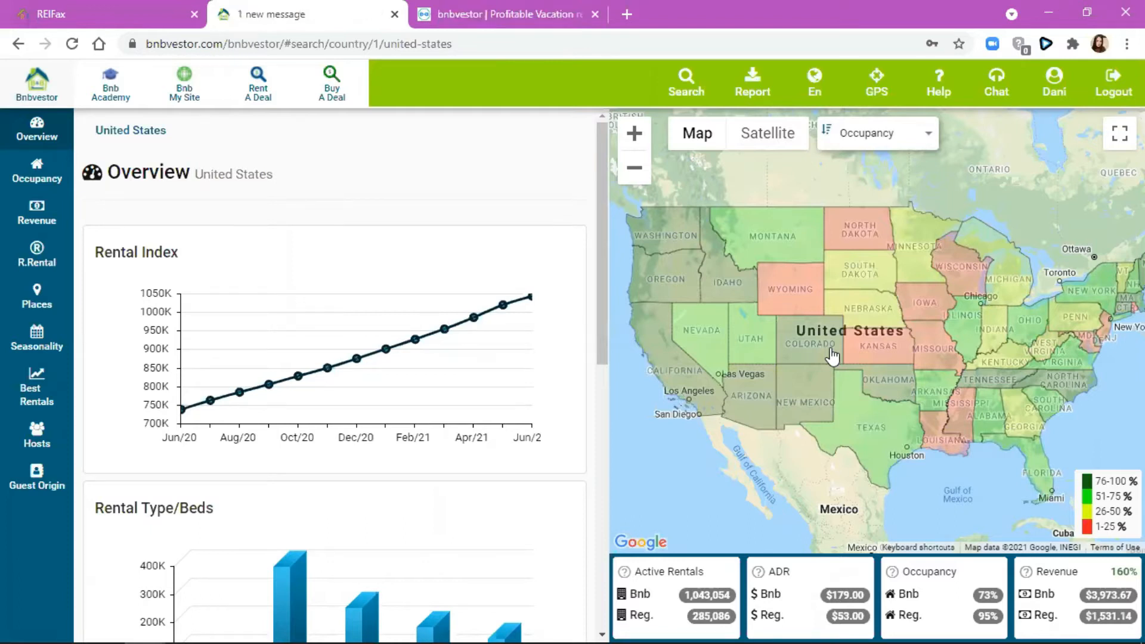
- Shade the US map by ADR, then switch the map metric to Listings
{"action": "left_click", "coordinate": [859, 141]}
{"action": "left_click", "coordinate": [881, 234]}
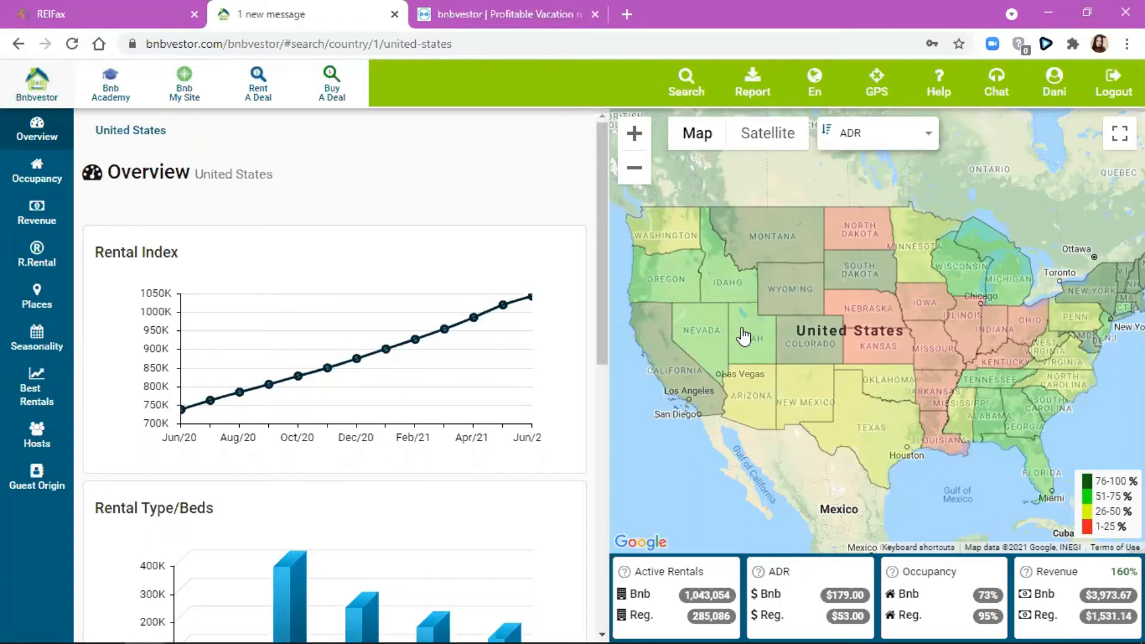
{"action": "left_click", "coordinate": [841, 133]}
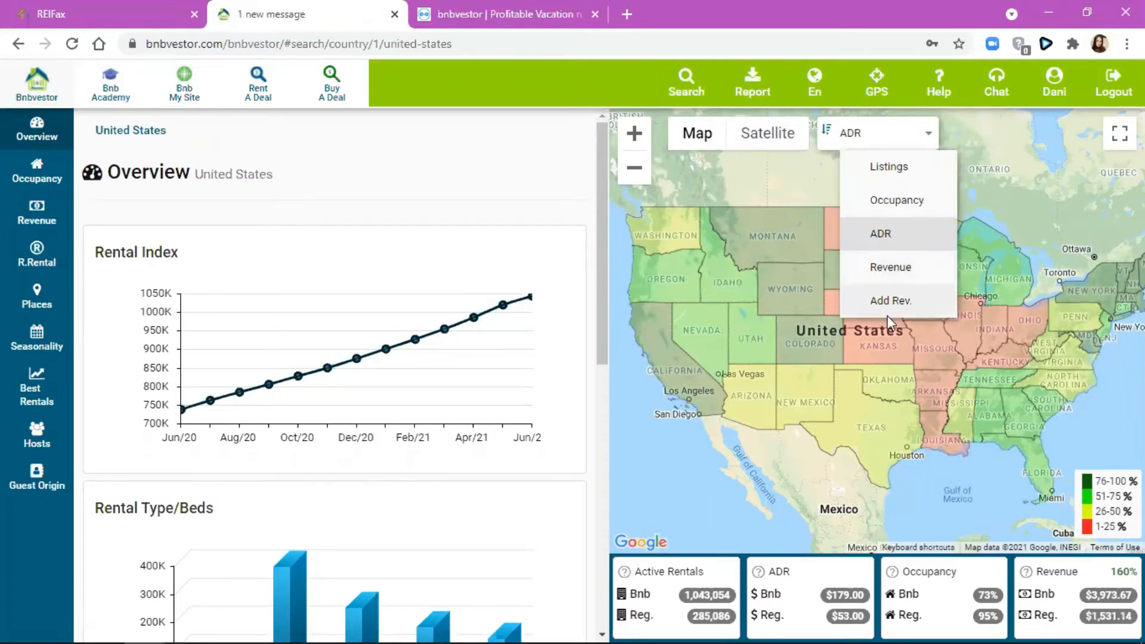
{"action": "left_click", "coordinate": [883, 168]}
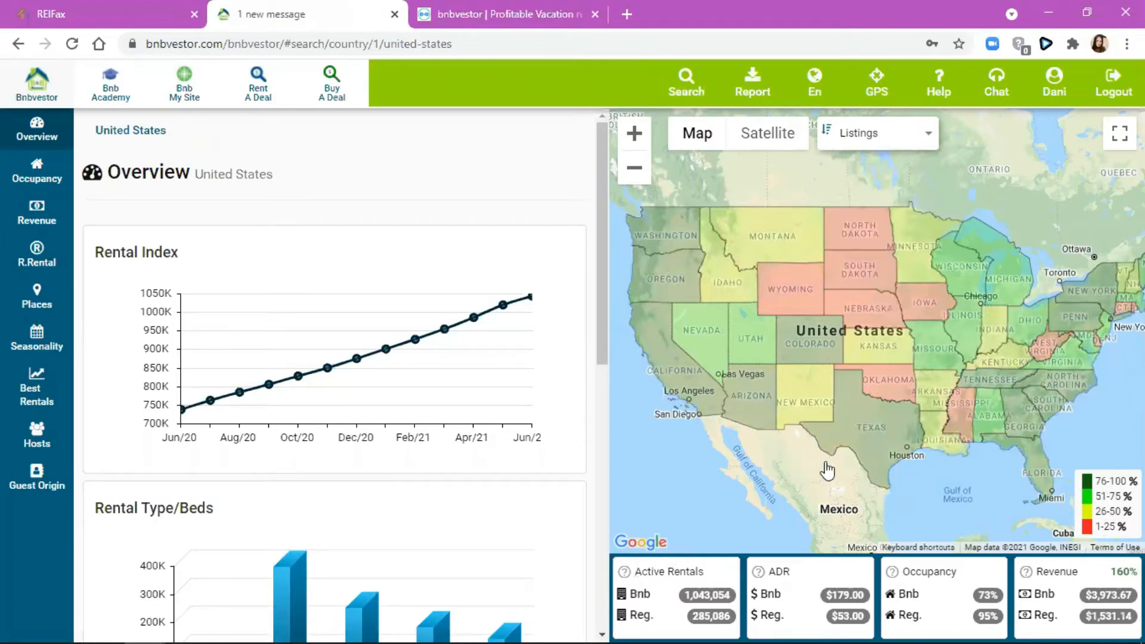
- Select Florida on the map and open its state overview from the popup
{"action": "left_click", "coordinate": [1038, 458]}
{"action": "left_click", "coordinate": [1001, 431]}
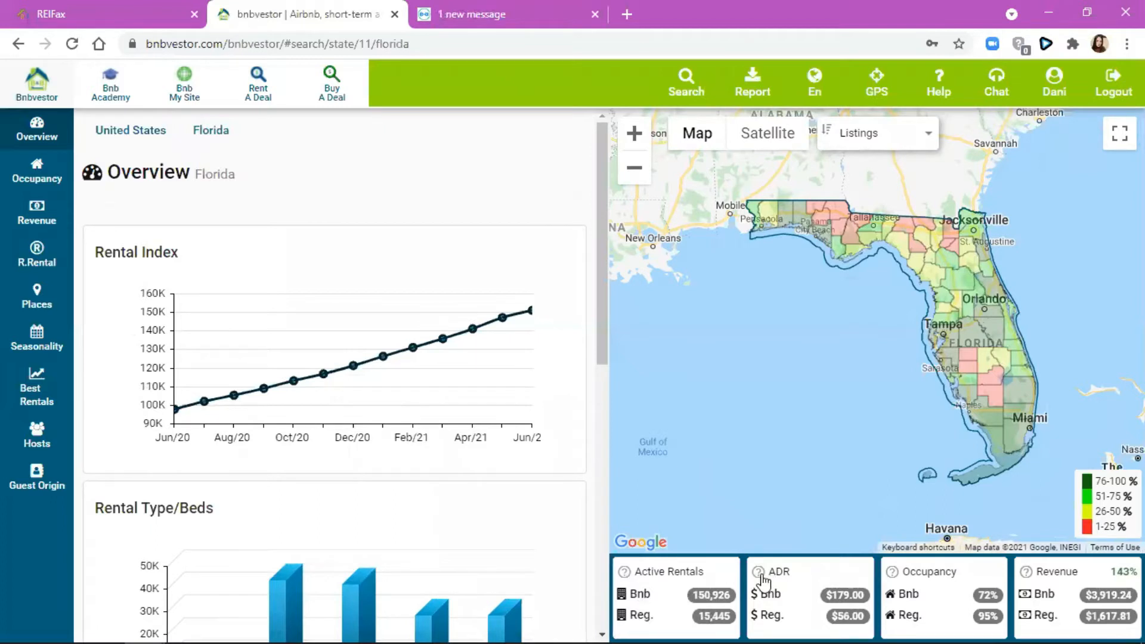
{"action": "mouse_move", "coordinate": [762, 577]}
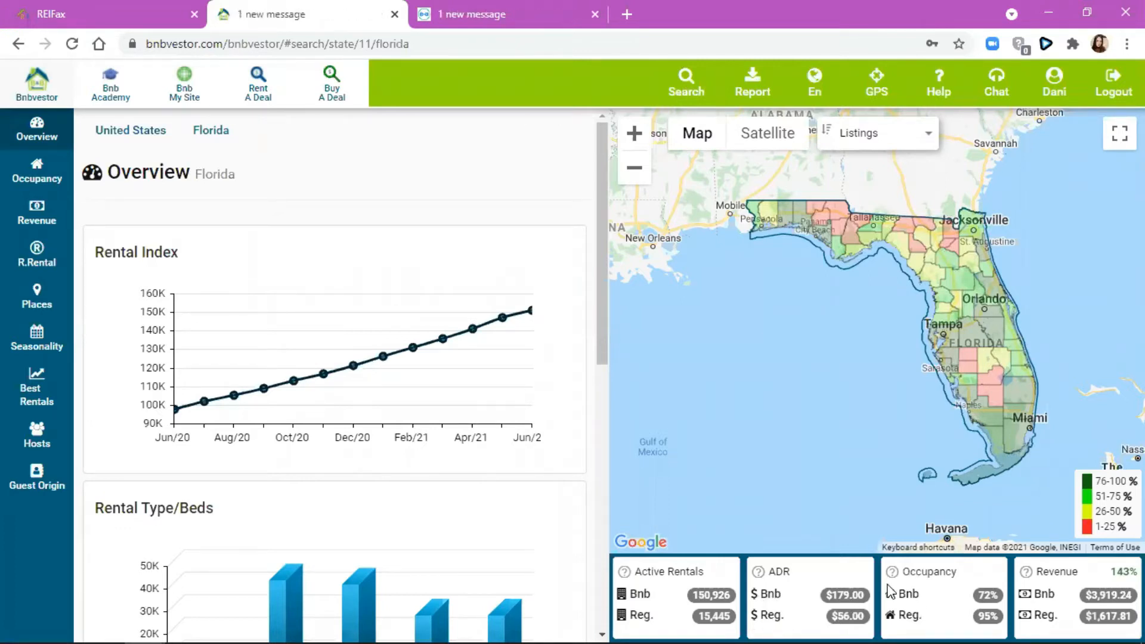
{"action": "mouse_move", "coordinate": [893, 573]}
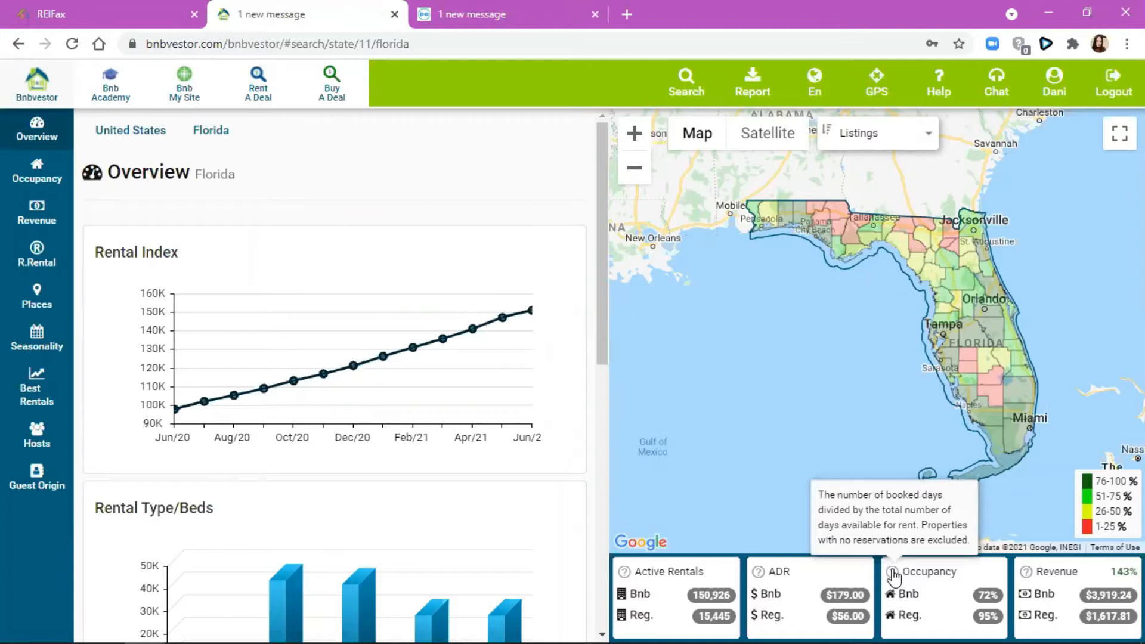
{"action": "left_click", "coordinate": [894, 576]}
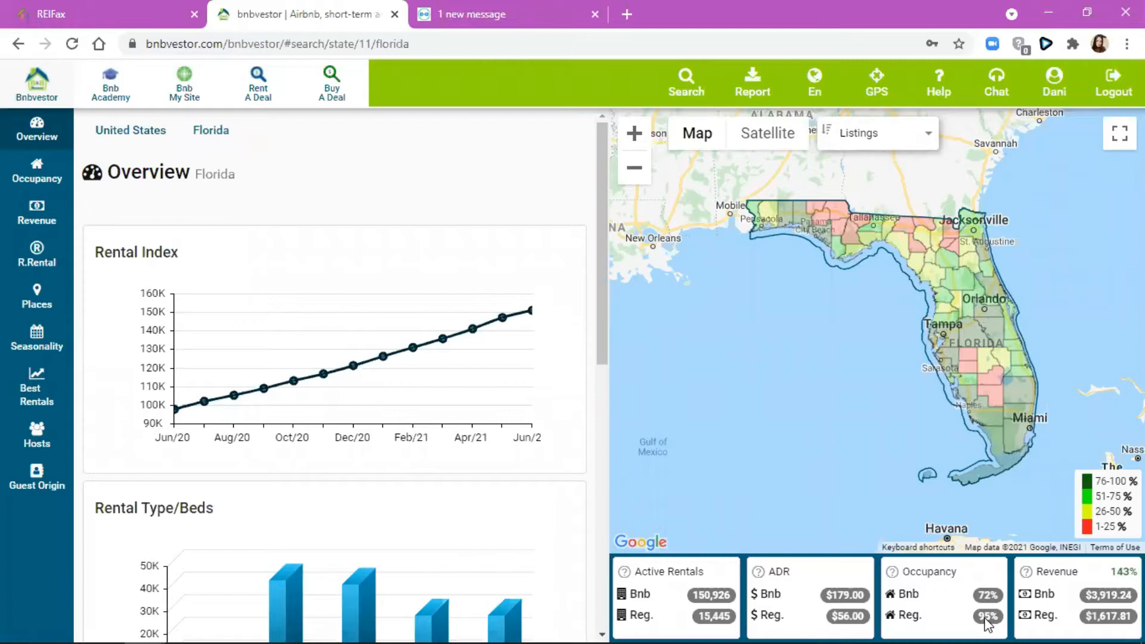
- Inspect Florida's Rental Index trend, rising from under 100K in Jun/20 to about 150K by Jun/21
{"action": "mouse_move", "coordinate": [1025, 574]}
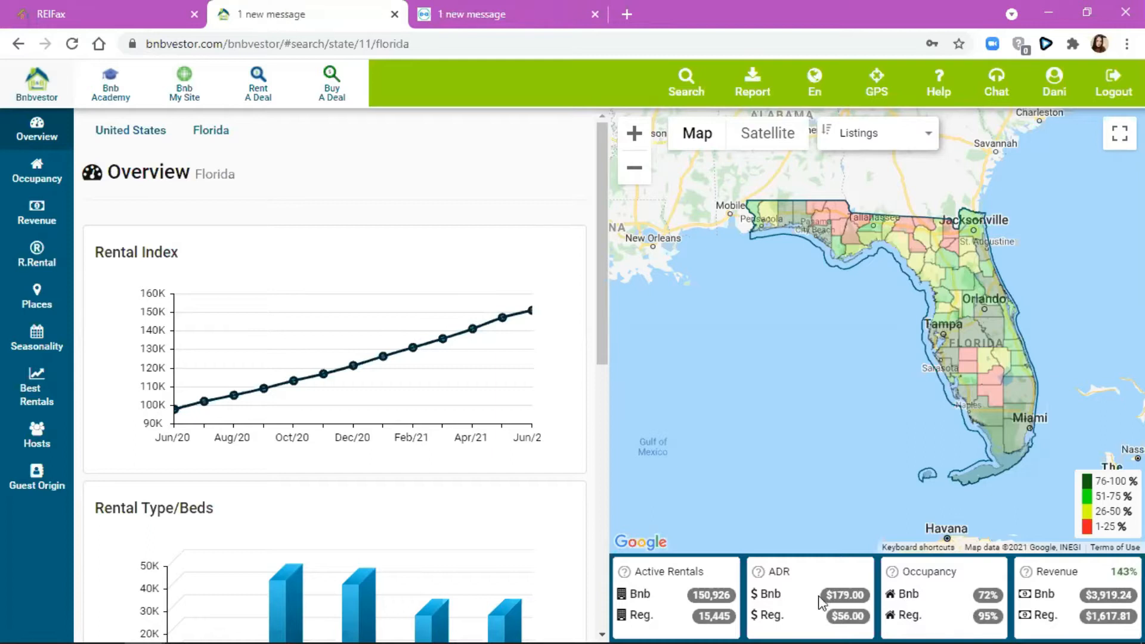
{"action": "mouse_move", "coordinate": [1036, 599]}
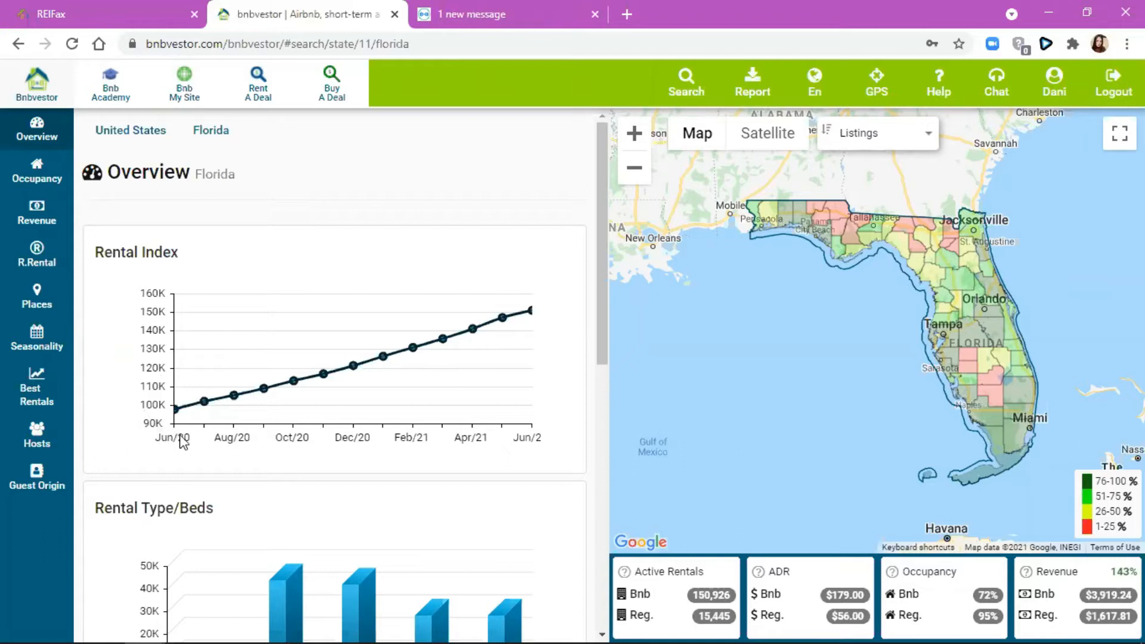
{"action": "mouse_move", "coordinate": [176, 409]}
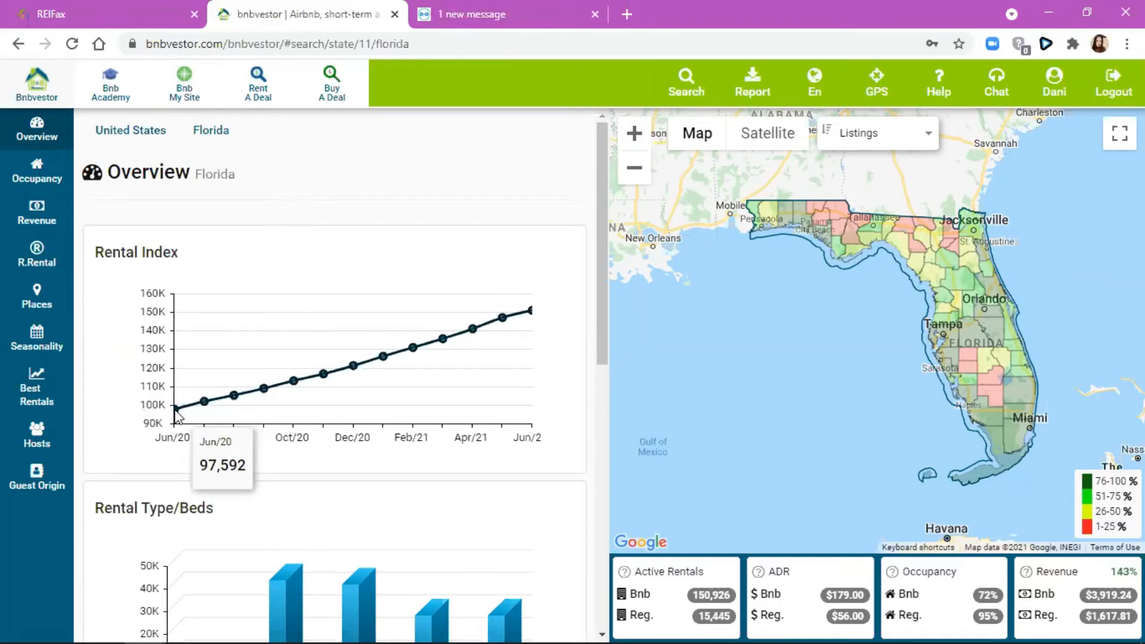
{"action": "mouse_move", "coordinate": [530, 312]}
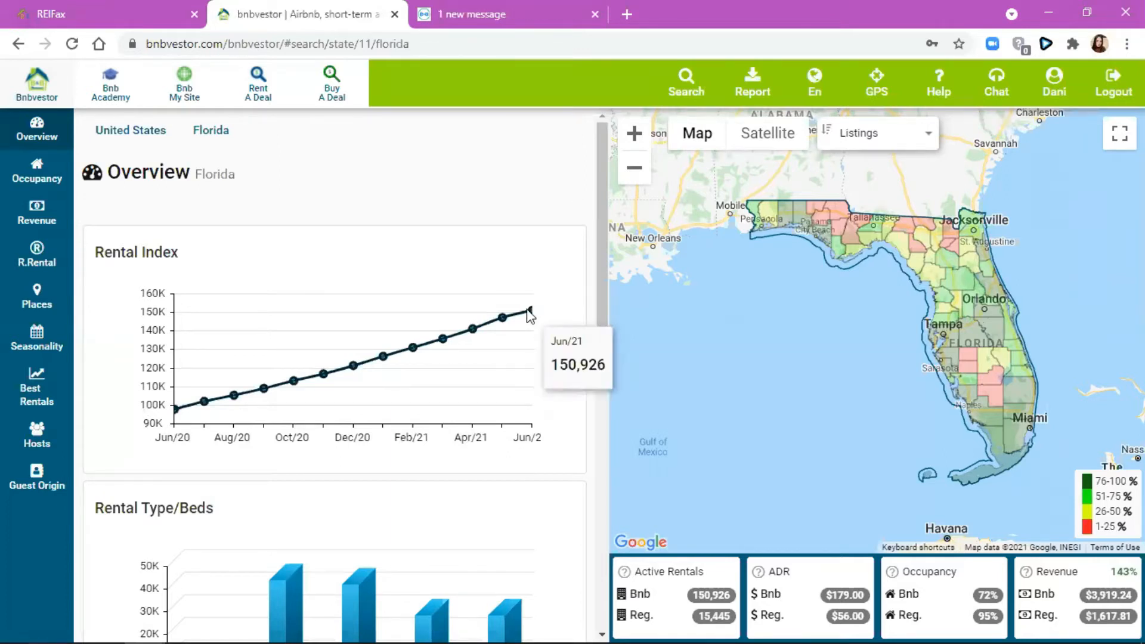
{"action": "scroll", "coordinate": [200, 487], "scroll_direction": "down", "scroll_amount": 2}
{"action": "scroll", "coordinate": [201, 488], "scroll_direction": "down", "scroll_amount": 3}
{"action": "scroll", "coordinate": [113, 237], "scroll_direction": "up", "scroll_amount": 1}
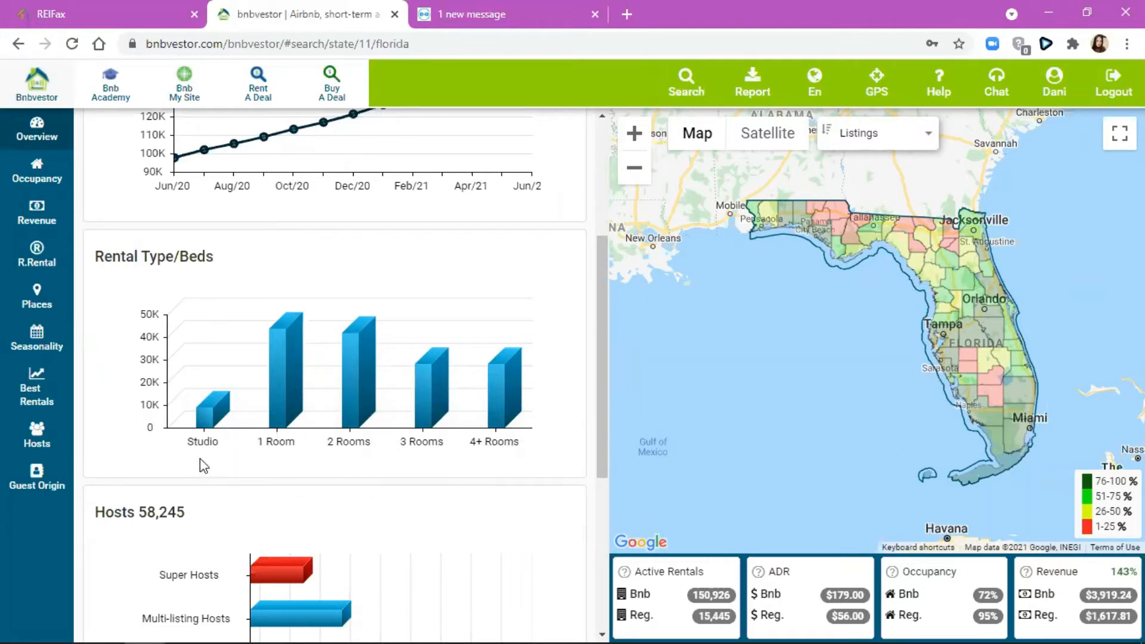
- Read Florida's host counts per host type on the Hosts chart, then open Florida's Occupancy statistics
{"action": "scroll", "coordinate": [167, 448], "scroll_direction": "down", "scroll_amount": 4}
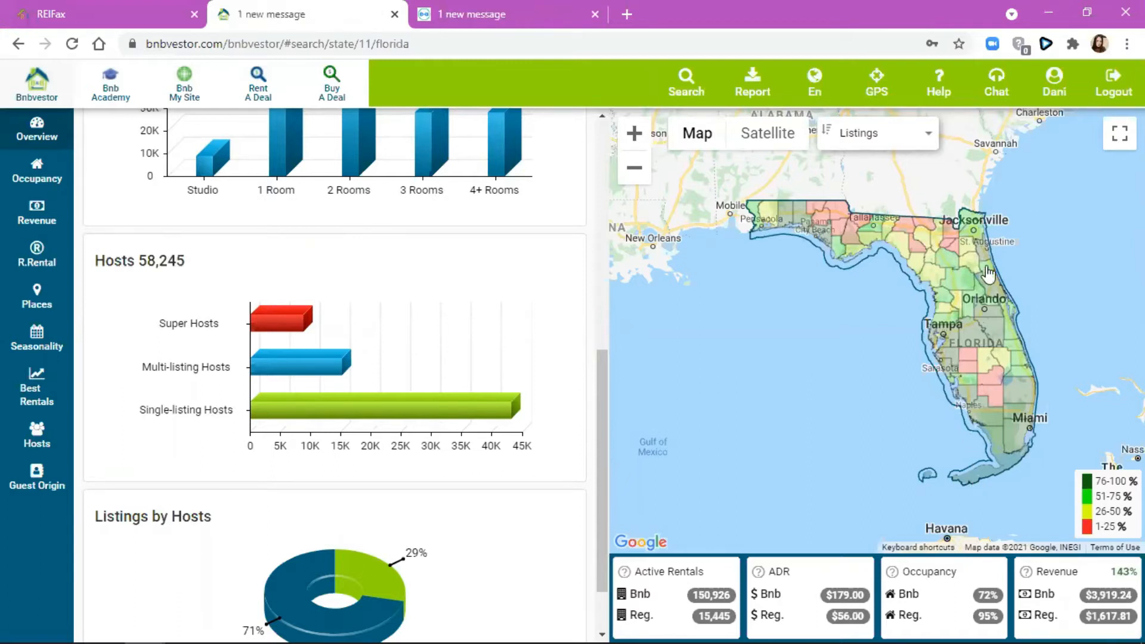
{"action": "mouse_move", "coordinate": [283, 331]}
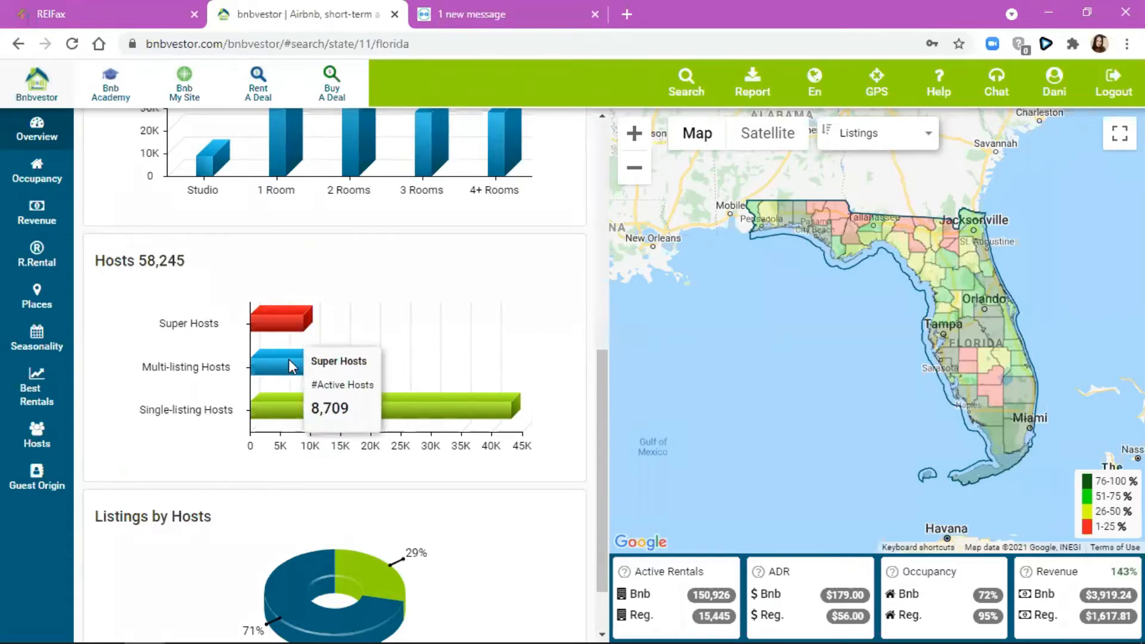
{"action": "mouse_move", "coordinate": [338, 428]}
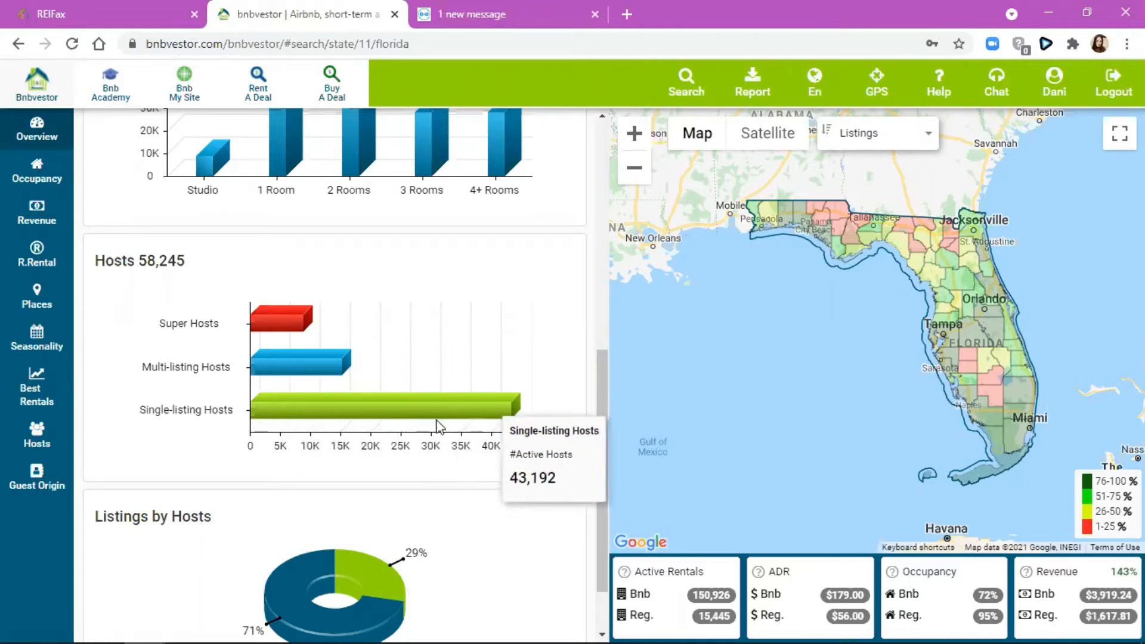
{"action": "scroll", "coordinate": [439, 425], "scroll_direction": "down", "scroll_amount": 1}
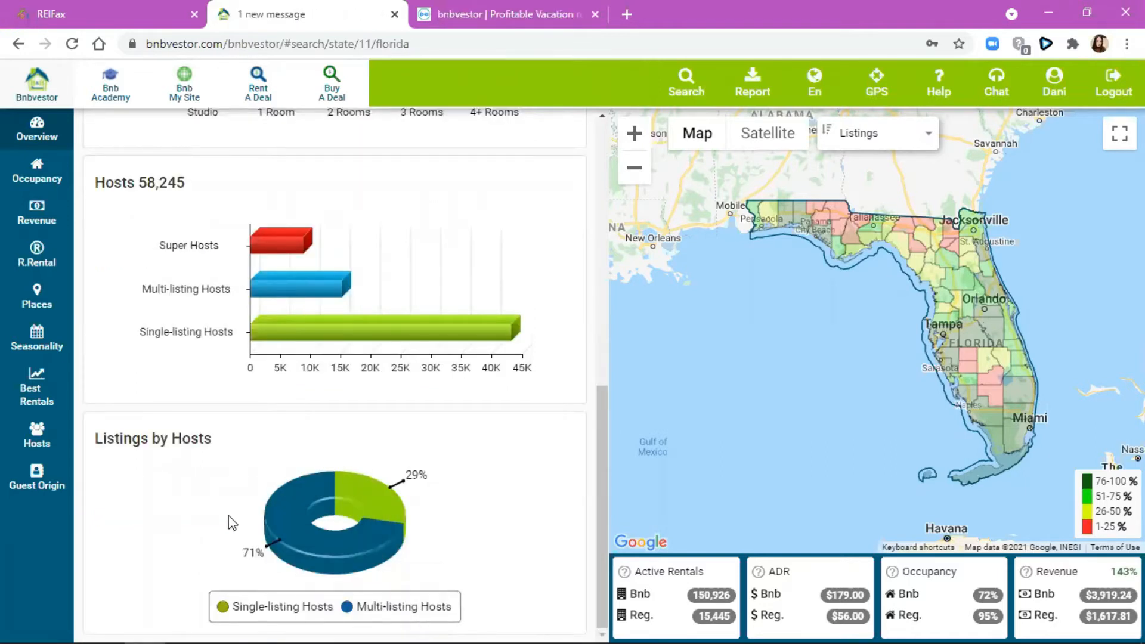
{"action": "left_click", "coordinate": [56, 173]}
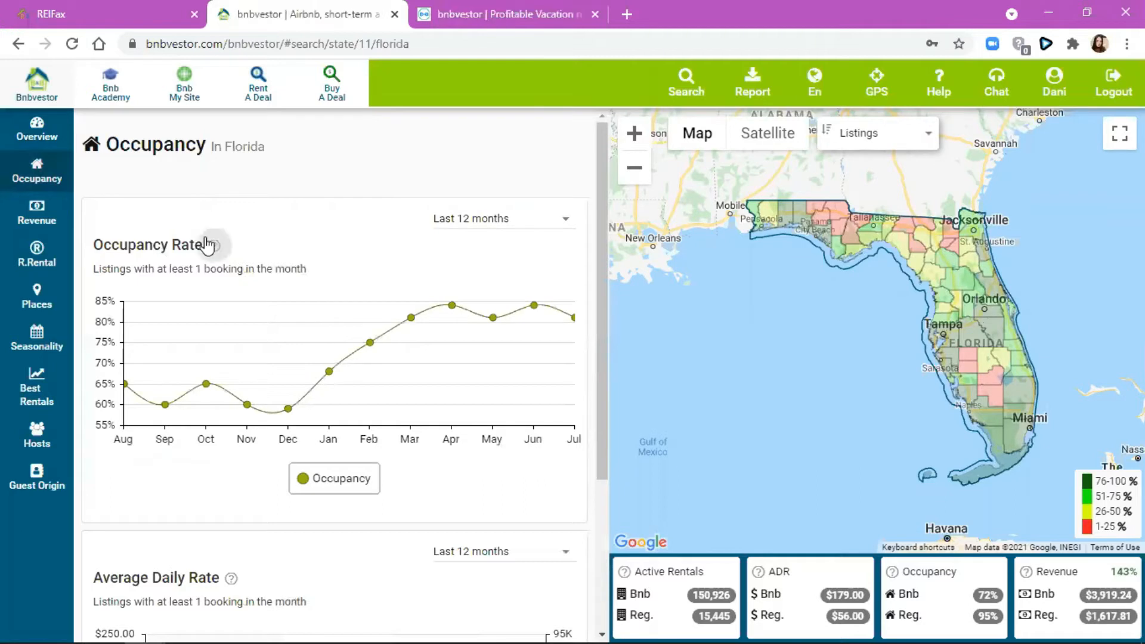
{"action": "mouse_move", "coordinate": [209, 243]}
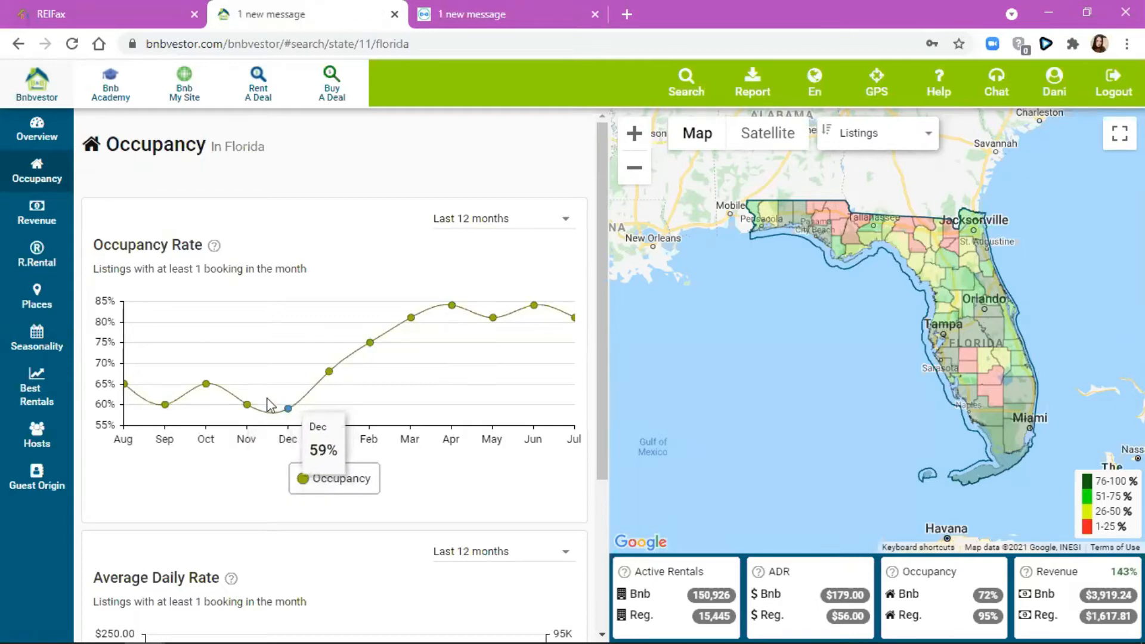
- Open Palm Beach County's occupancy page and show its Last 12 months period options
{"action": "left_click", "coordinate": [1021, 388]}
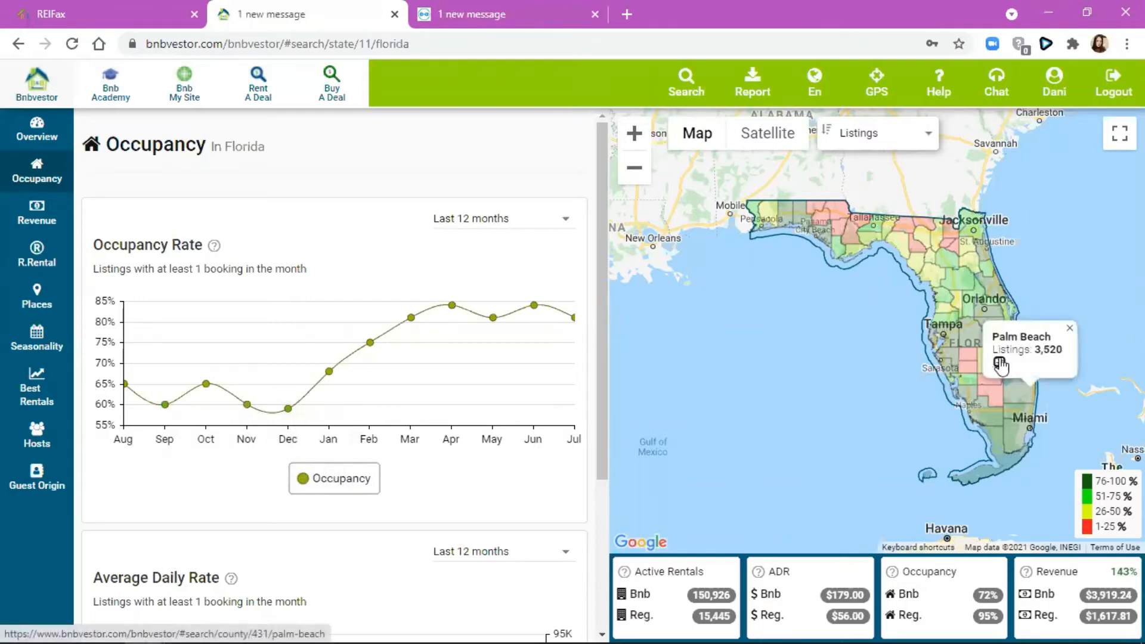
{"action": "left_click", "coordinate": [999, 361]}
{"action": "mouse_move", "coordinate": [403, 312]}
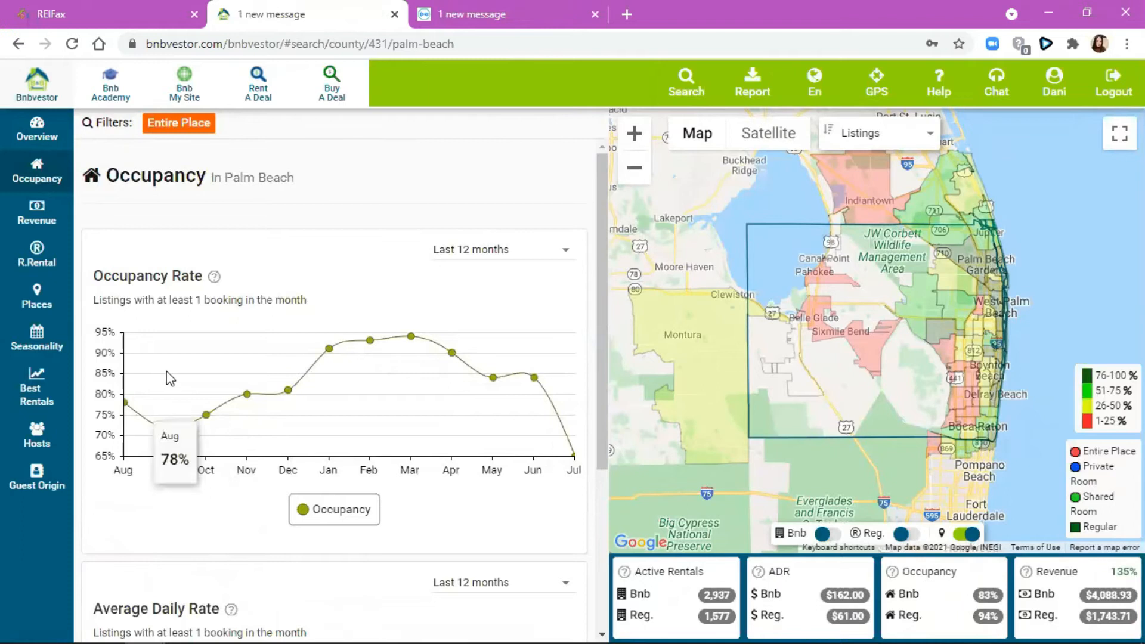
{"action": "scroll", "coordinate": [159, 403], "scroll_direction": "down", "scroll_amount": 1}
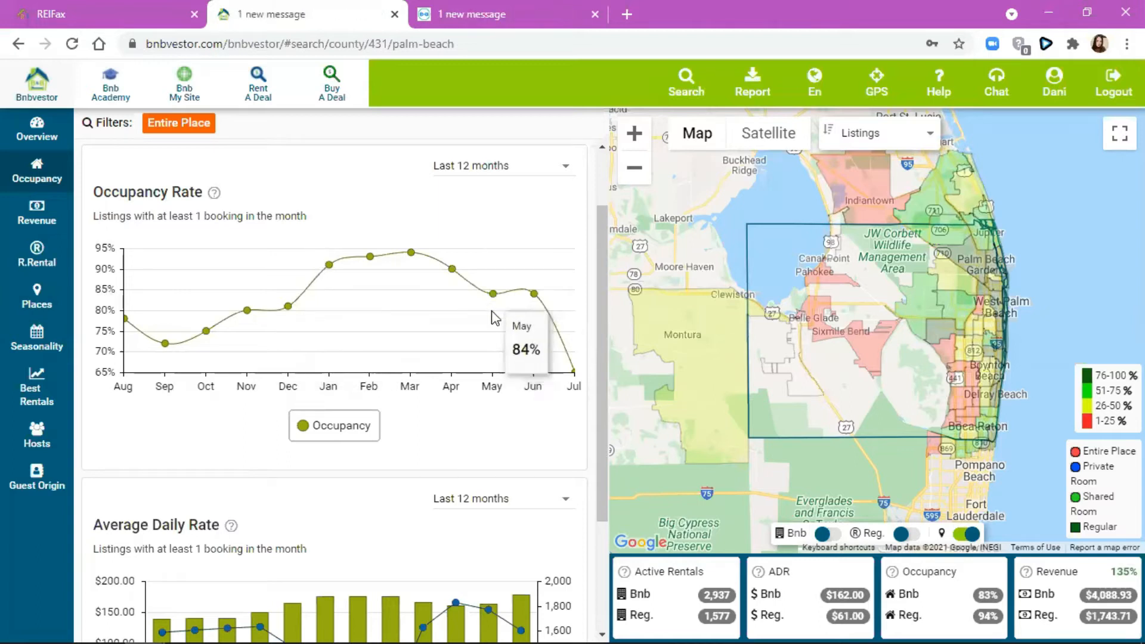
{"action": "left_click", "coordinate": [535, 165]}
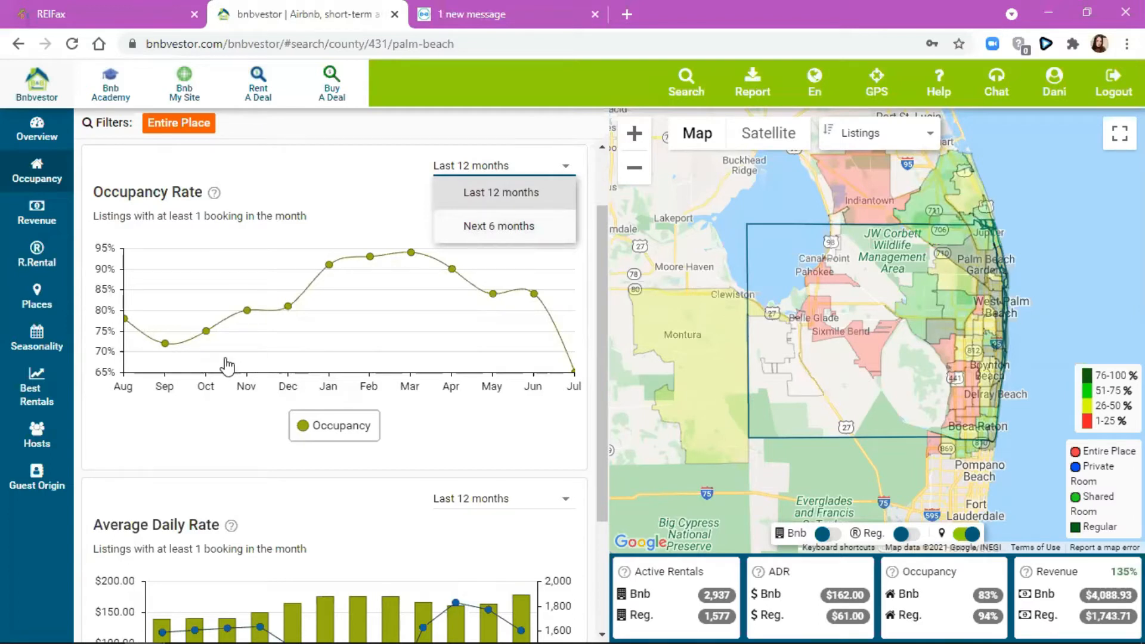
- Toggle the Listings and Adr series on Palm Beach's Average Daily Rate chart to compare them
{"action": "scroll", "coordinate": [228, 363], "scroll_direction": "down", "scroll_amount": 3}
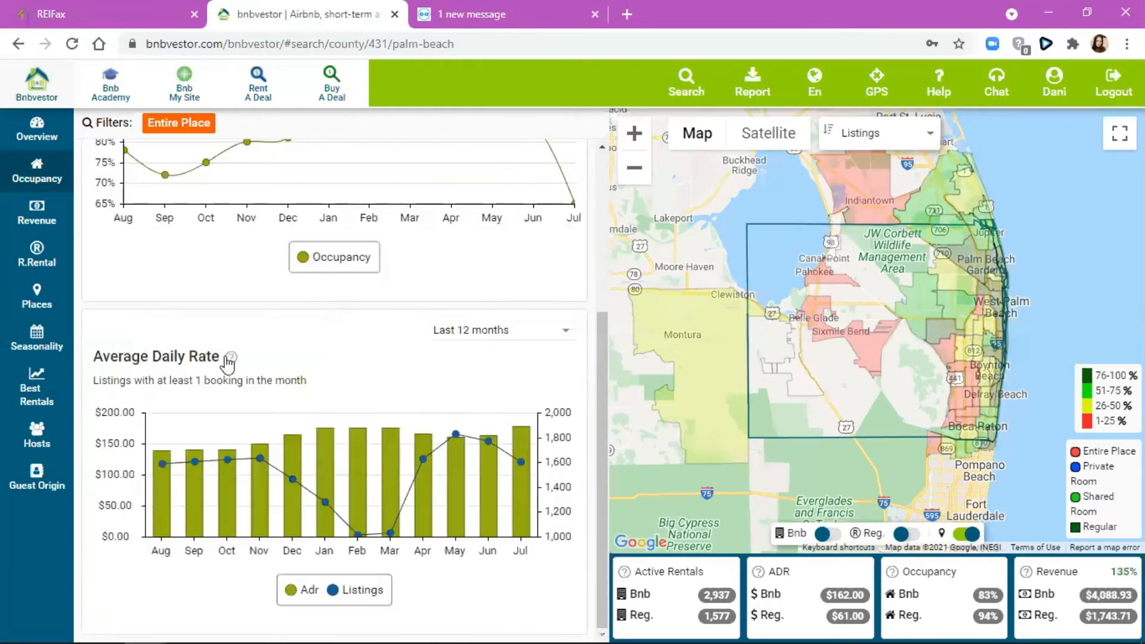
{"action": "mouse_move", "coordinate": [228, 360]}
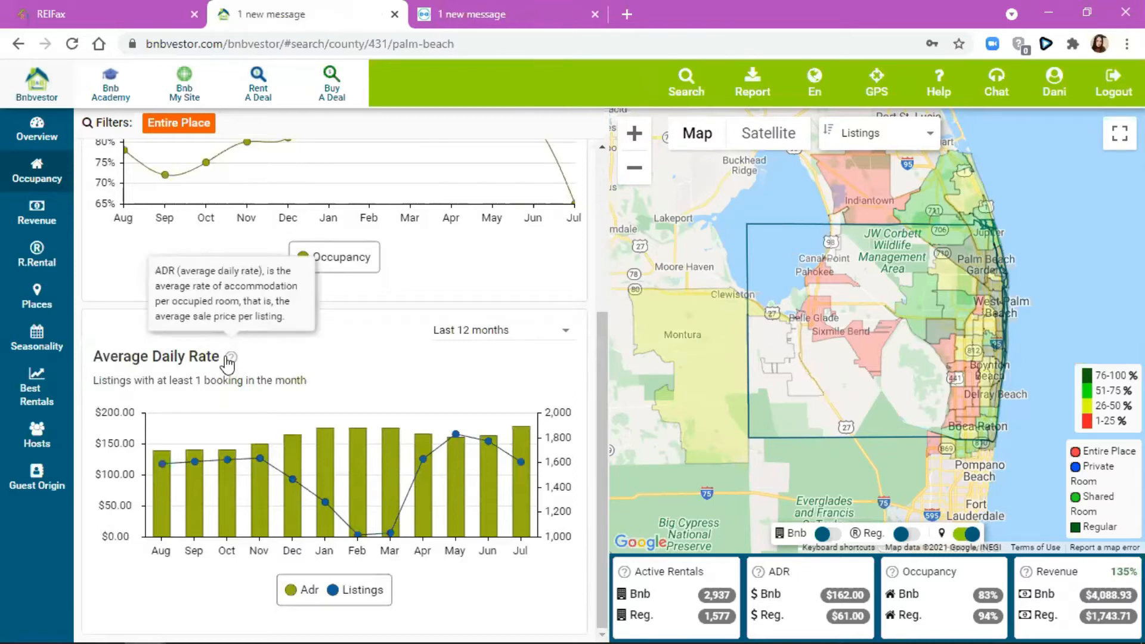
{"action": "mouse_move", "coordinate": [164, 507]}
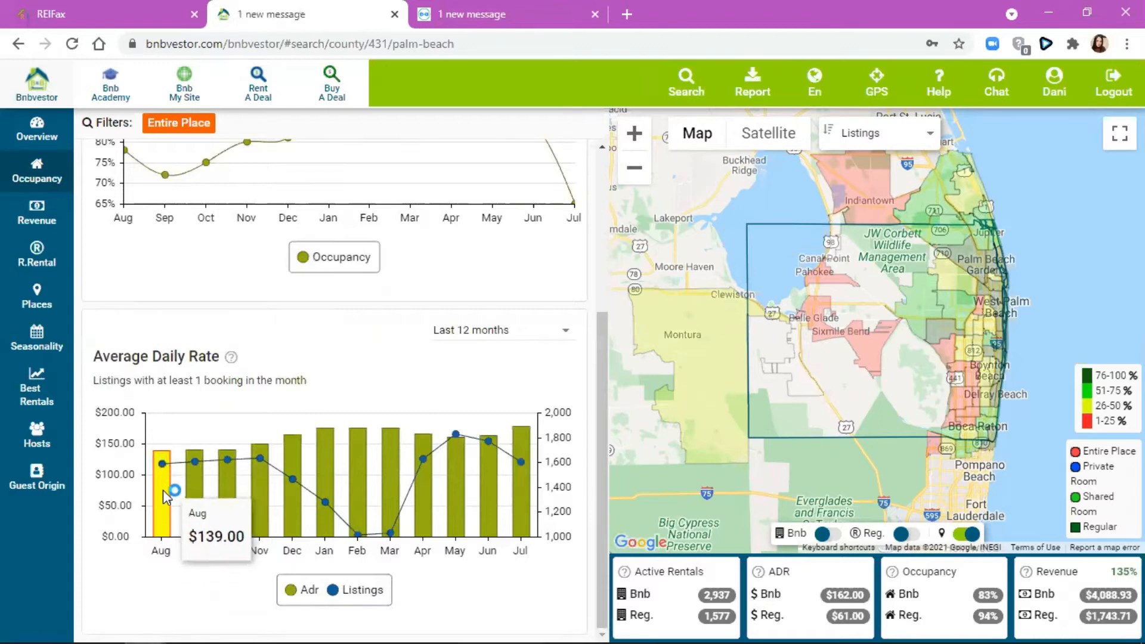
{"action": "left_click", "coordinate": [357, 591]}
{"action": "left_click", "coordinate": [357, 590]}
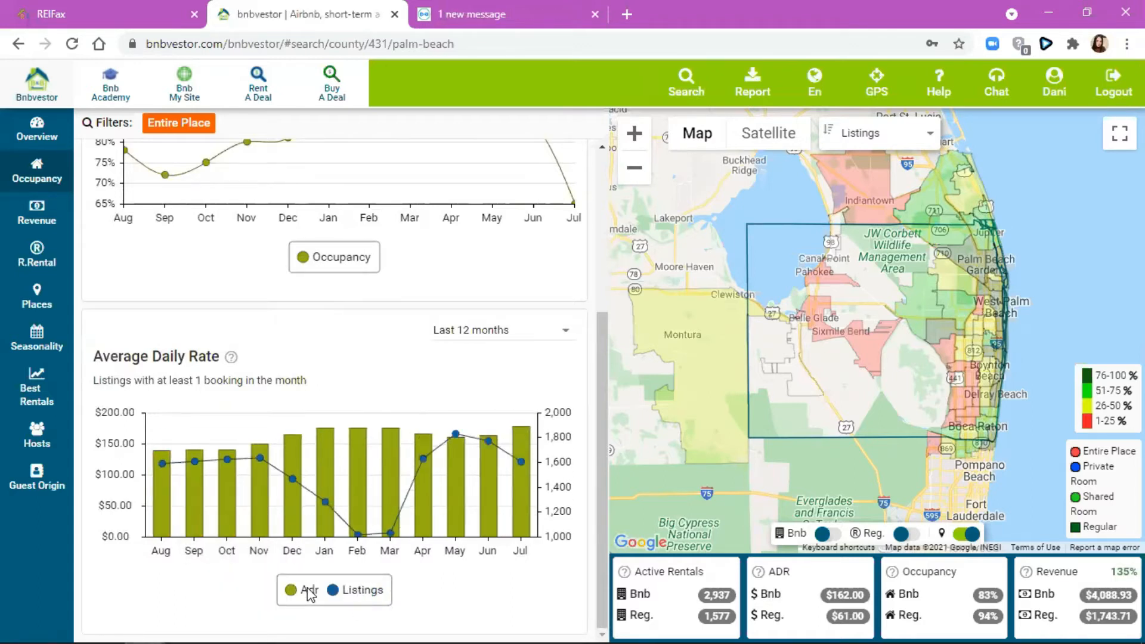
{"action": "left_click", "coordinate": [309, 590]}
{"action": "mouse_move", "coordinate": [153, 470]}
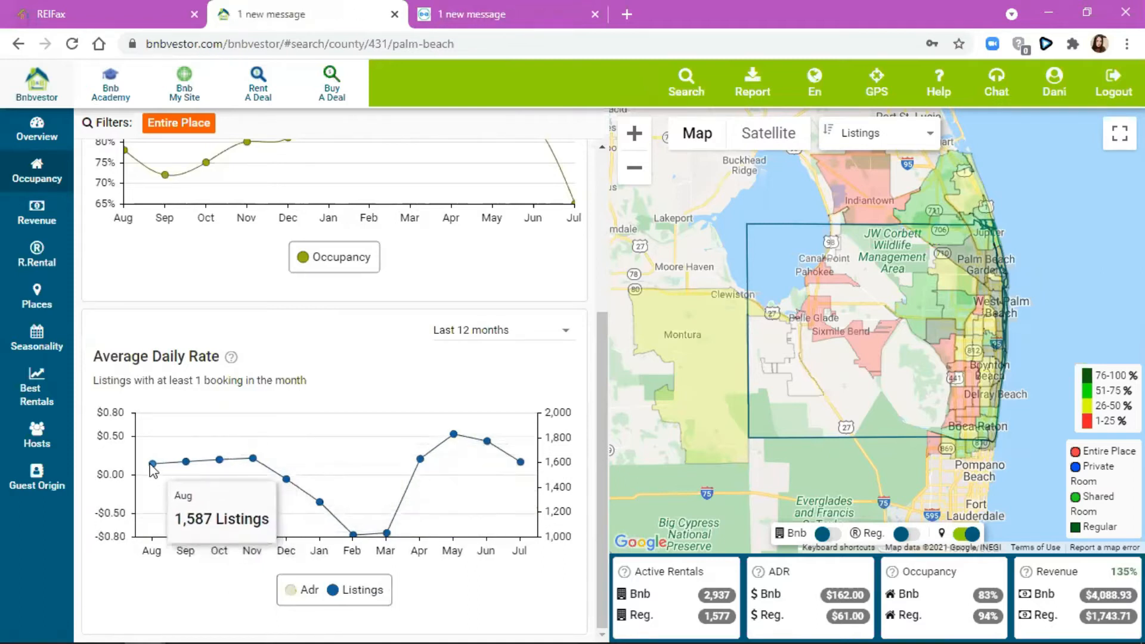
{"action": "left_click", "coordinate": [307, 590]}
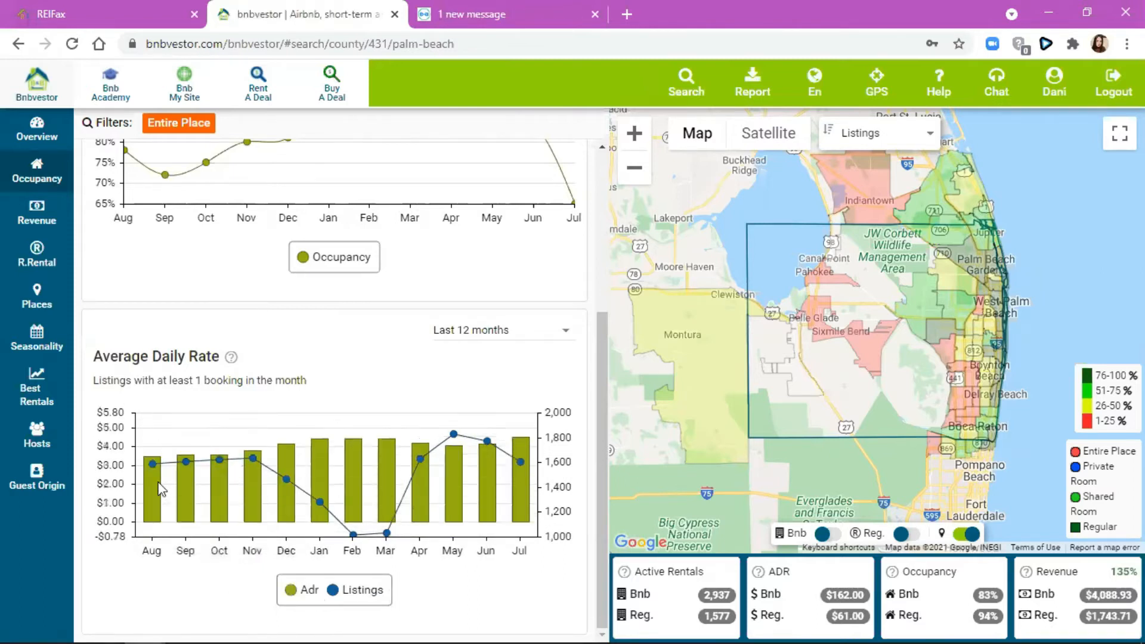
- Check the daily-rate Last 12 months options, then move to Palm Beach's Revenue page
{"action": "mouse_move", "coordinate": [194, 463]}
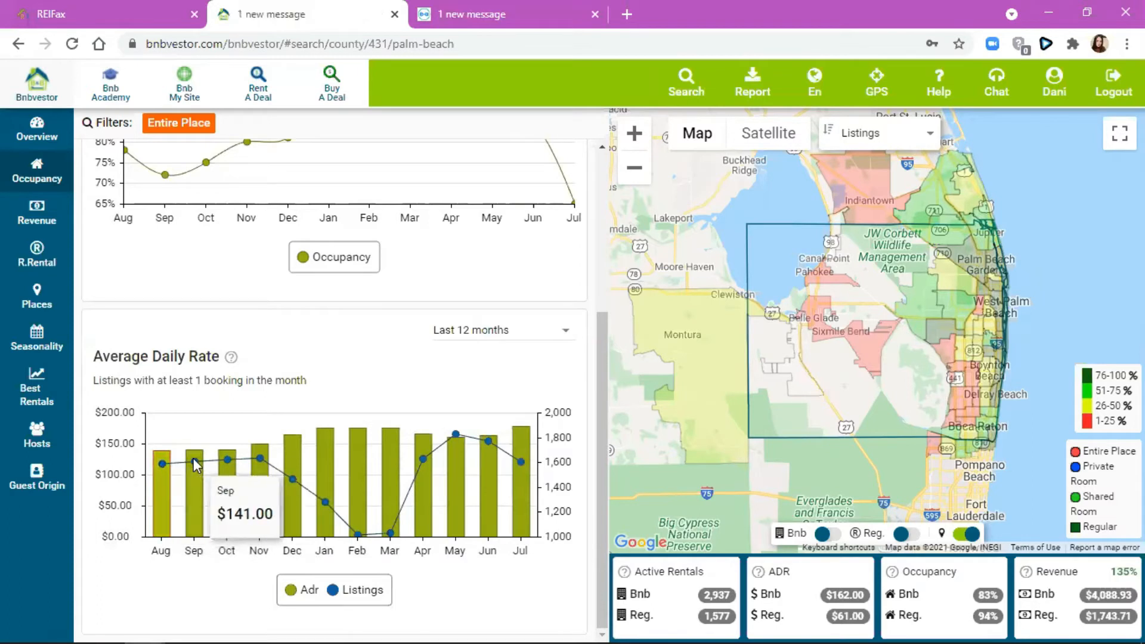
{"action": "mouse_move", "coordinate": [362, 534]}
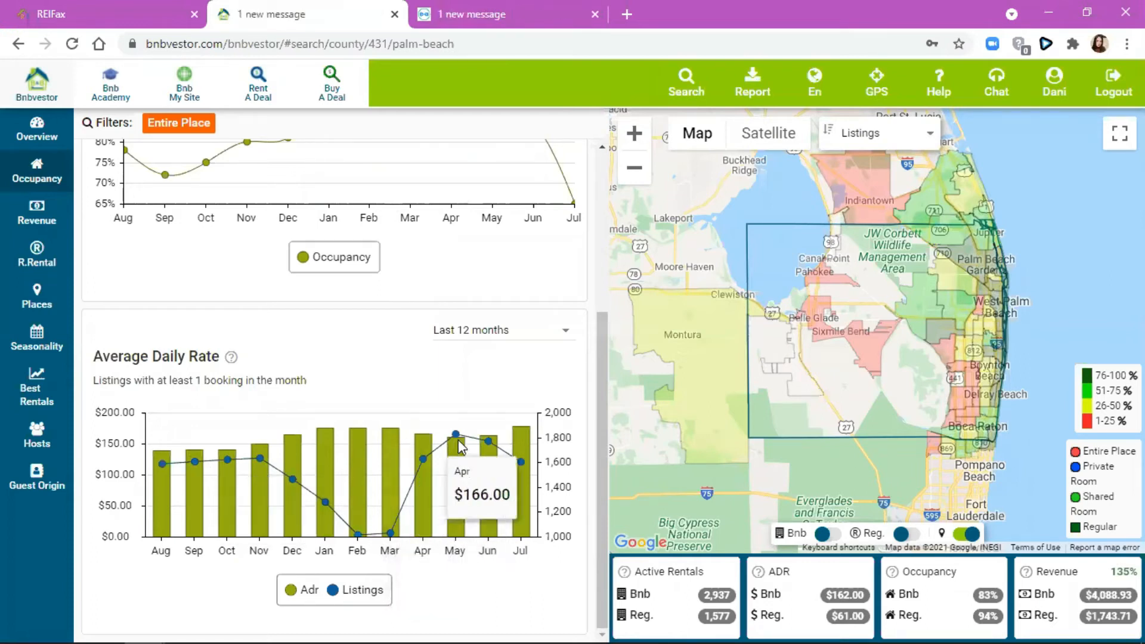
{"action": "left_click", "coordinate": [471, 329]}
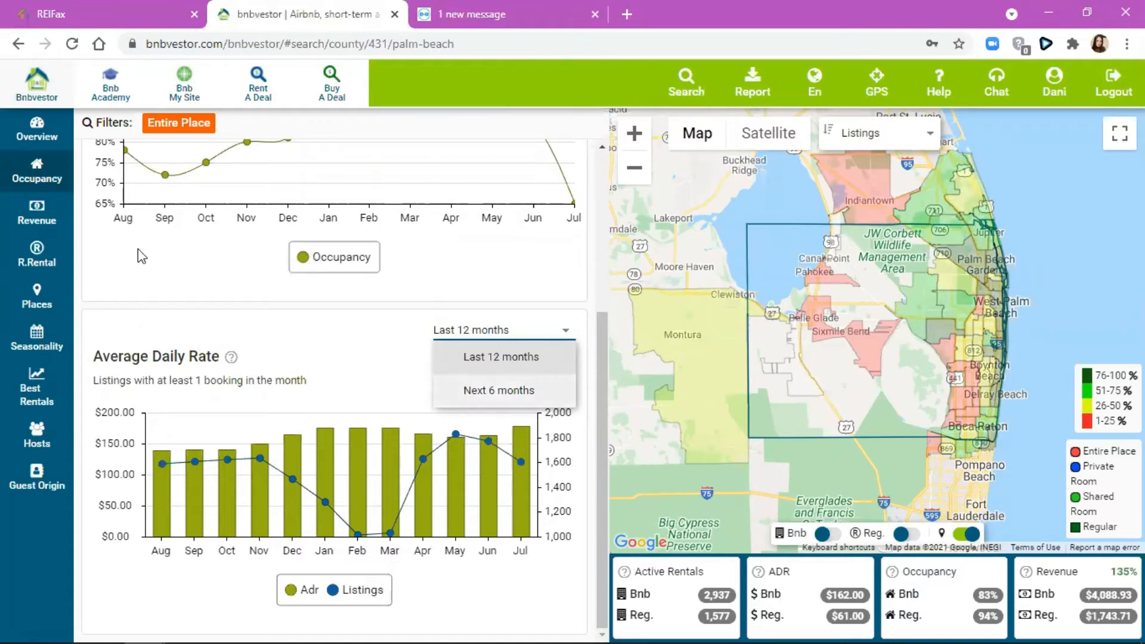
{"action": "left_click", "coordinate": [49, 218]}
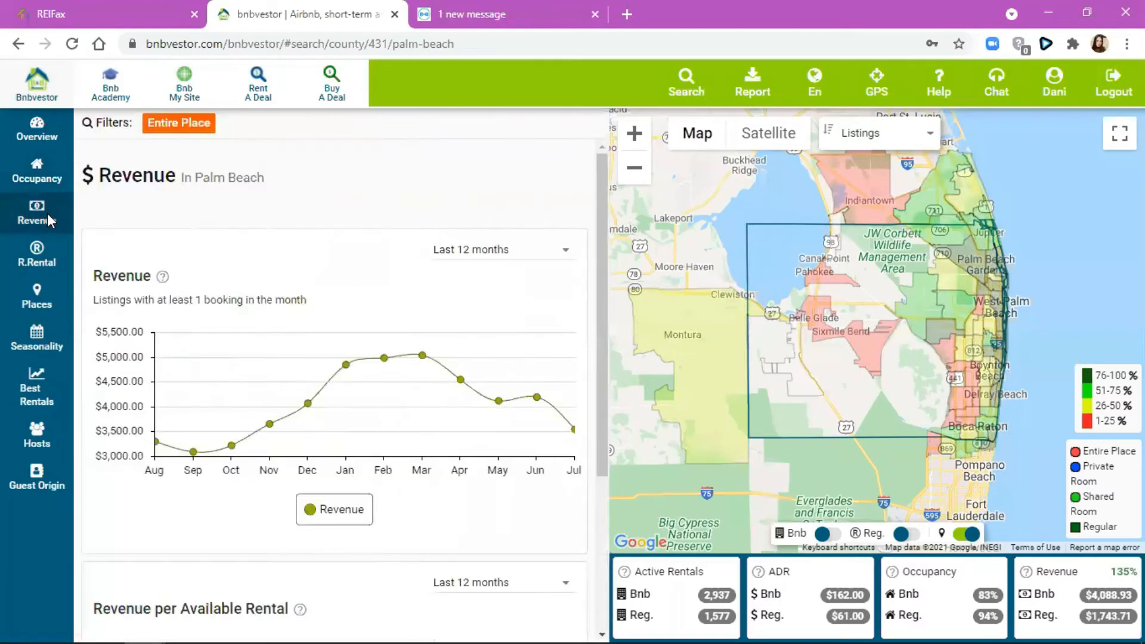
{"action": "mouse_move", "coordinate": [159, 277]}
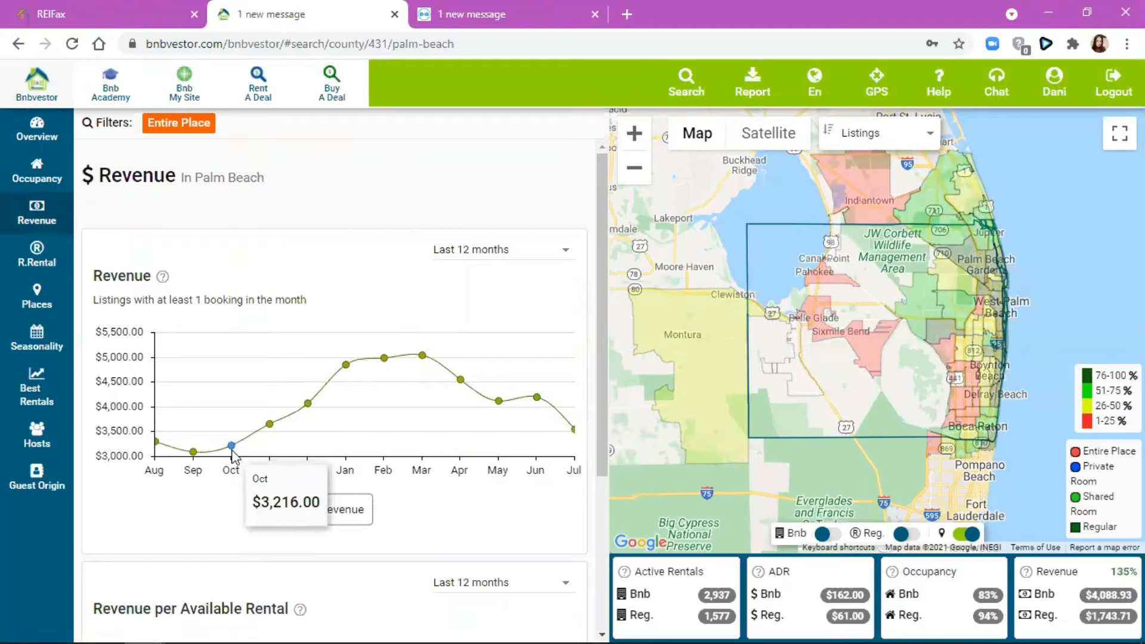
{"action": "mouse_move", "coordinate": [215, 459]}
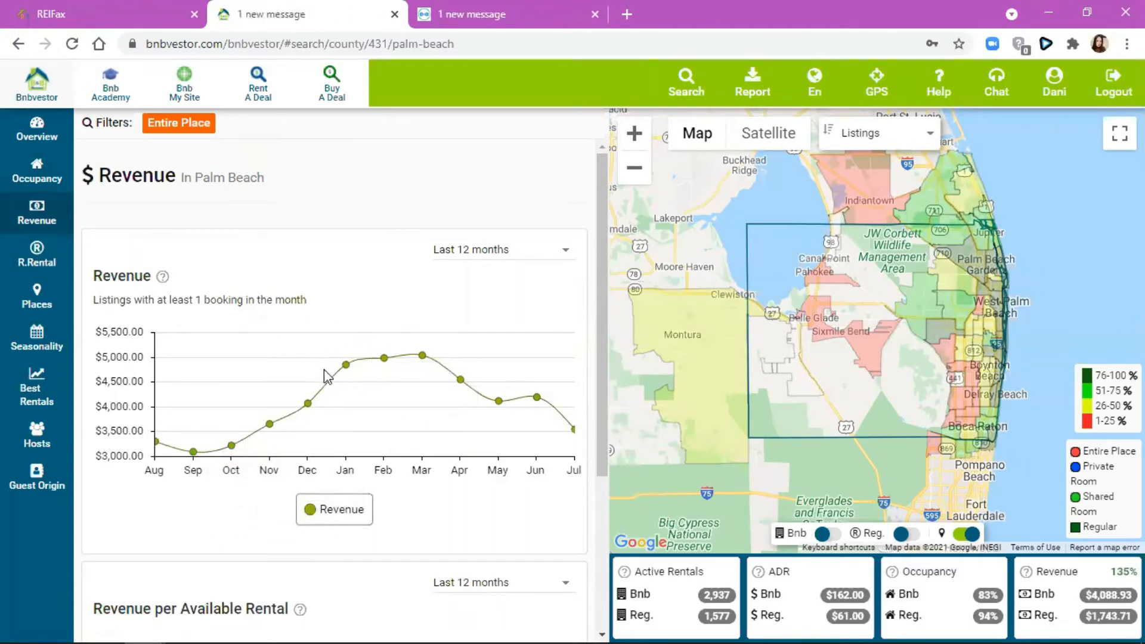
{"action": "mouse_move", "coordinate": [347, 387]}
{"action": "mouse_move", "coordinate": [308, 408]}
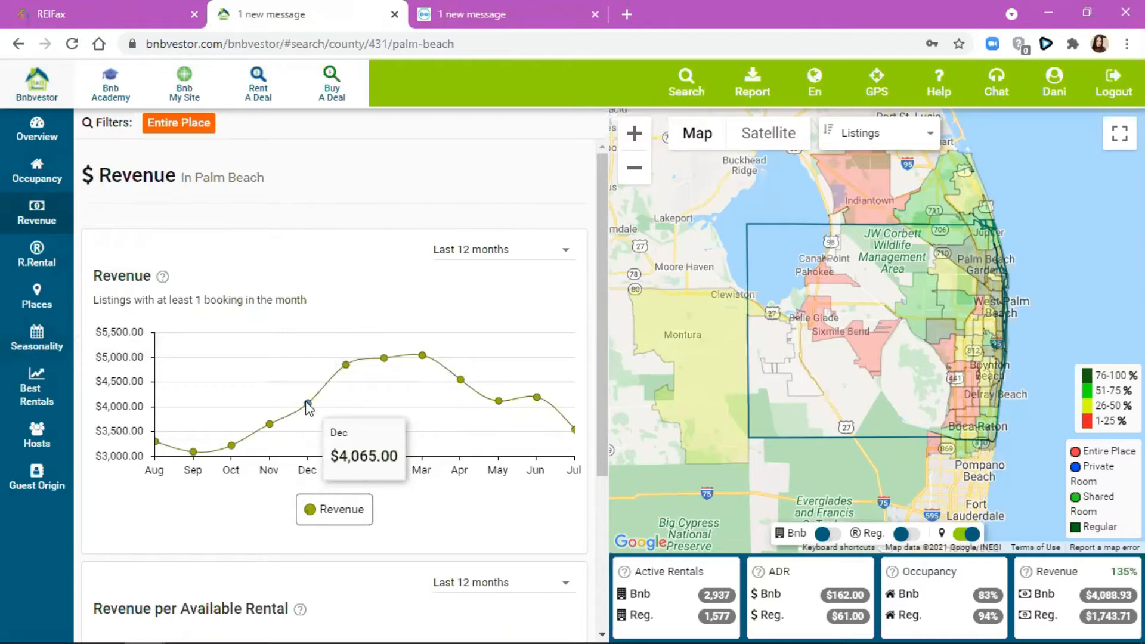
{"action": "mouse_move", "coordinate": [252, 440]}
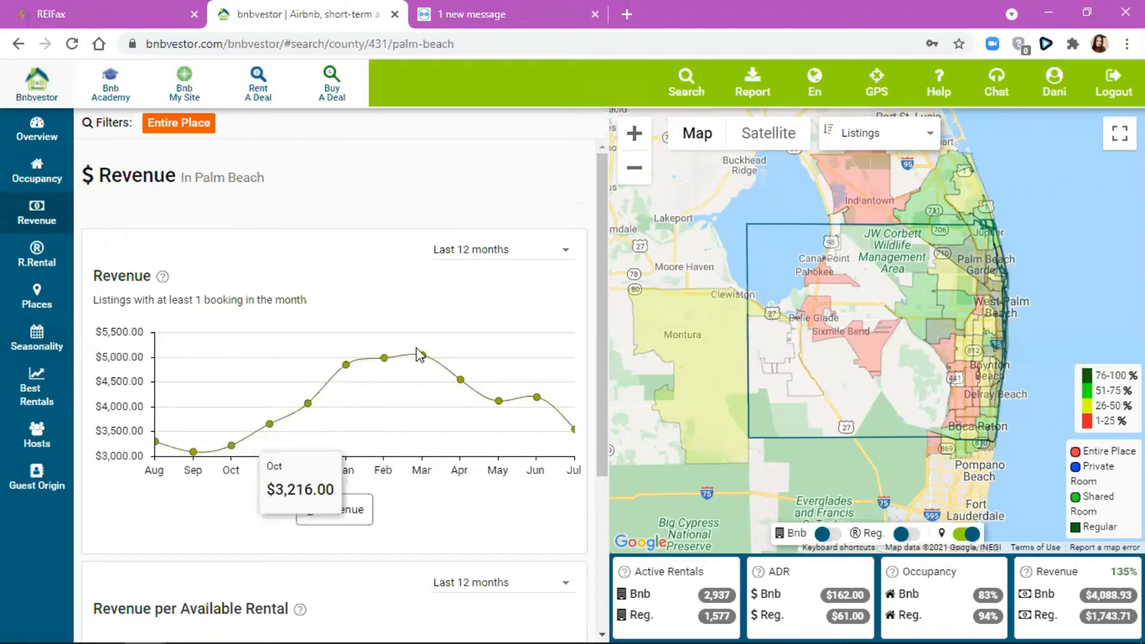
{"action": "mouse_move", "coordinate": [535, 400]}
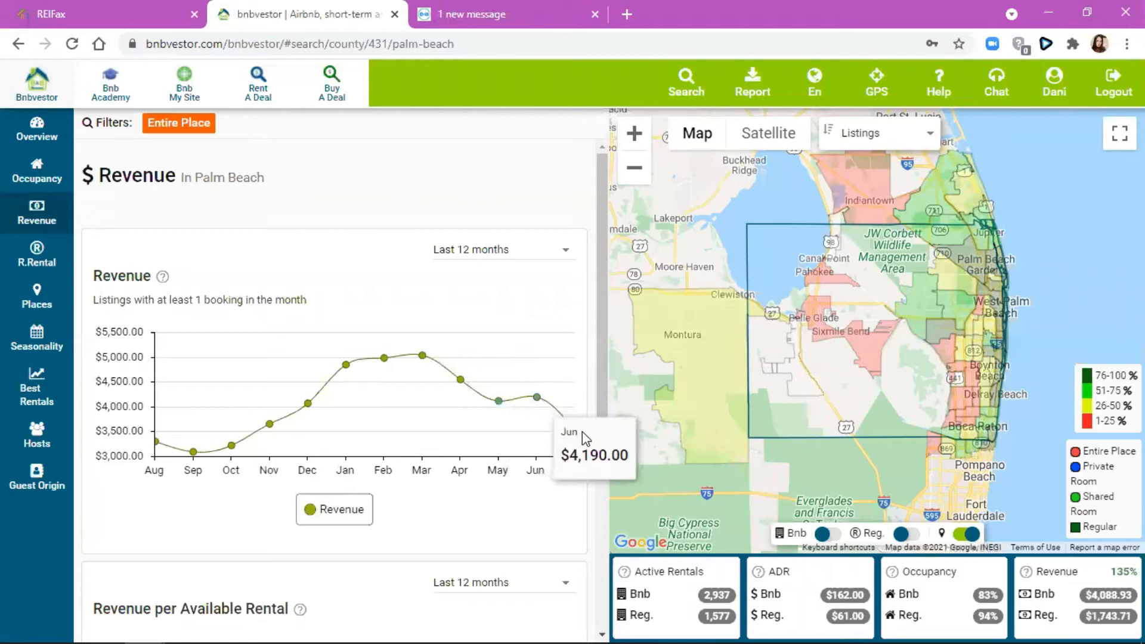
{"action": "scroll", "coordinate": [205, 539], "scroll_direction": "down", "scroll_amount": 1}
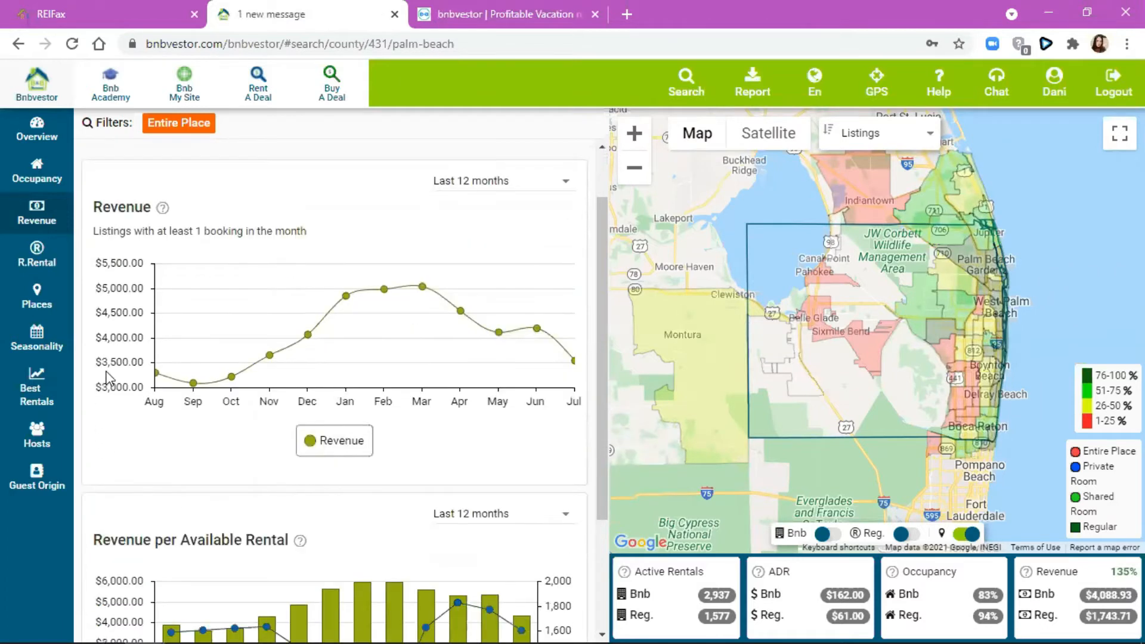
- Show the RevPAR definition from the help icon on the Revenue per Available Rental chart
{"action": "scroll", "coordinate": [120, 376], "scroll_direction": "down", "scroll_amount": 3}
{"action": "mouse_move", "coordinate": [301, 374]}
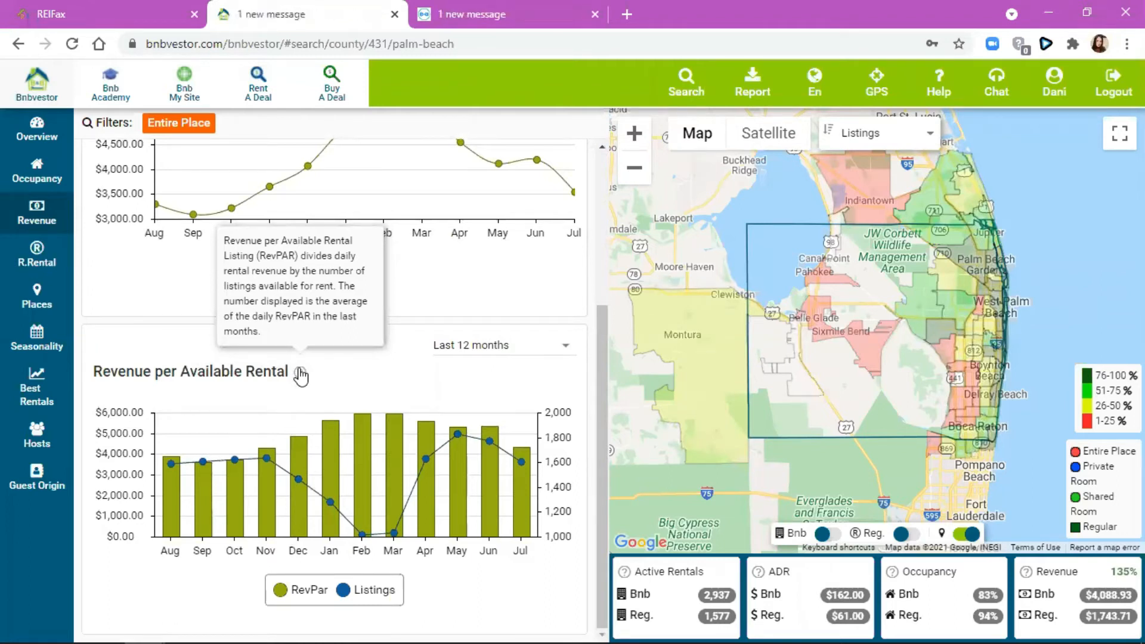
{"action": "left_click", "coordinate": [301, 374]}
{"action": "left_click", "coordinate": [301, 374]}
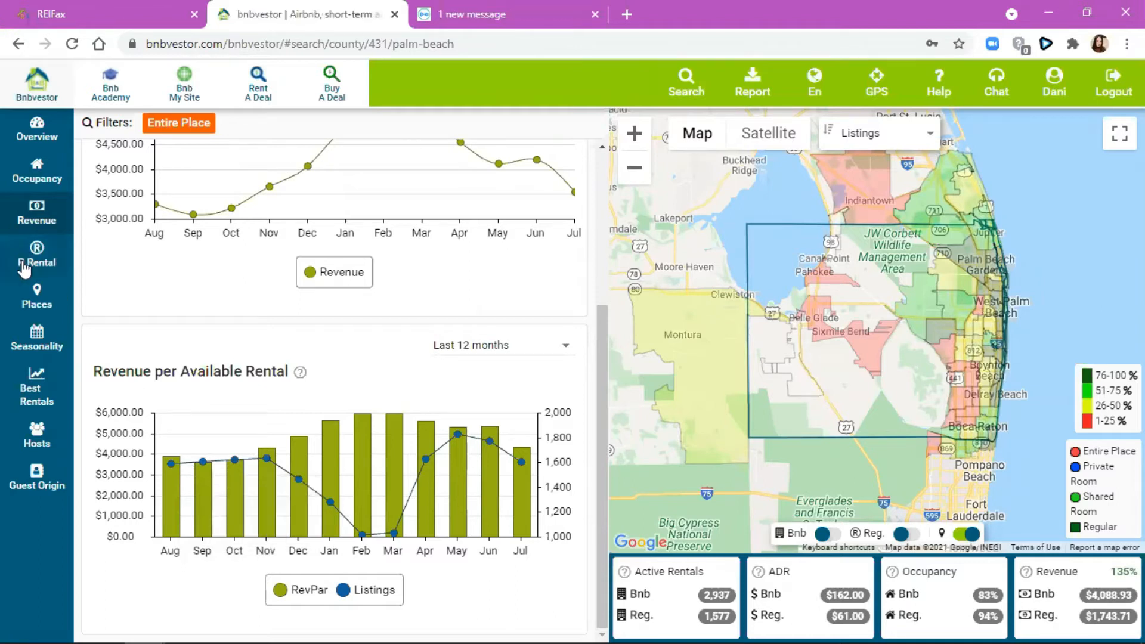
- Browse Palm Beach's Regular Rental charts, then open the Places in Palm Beach table
{"action": "left_click", "coordinate": [36, 254]}
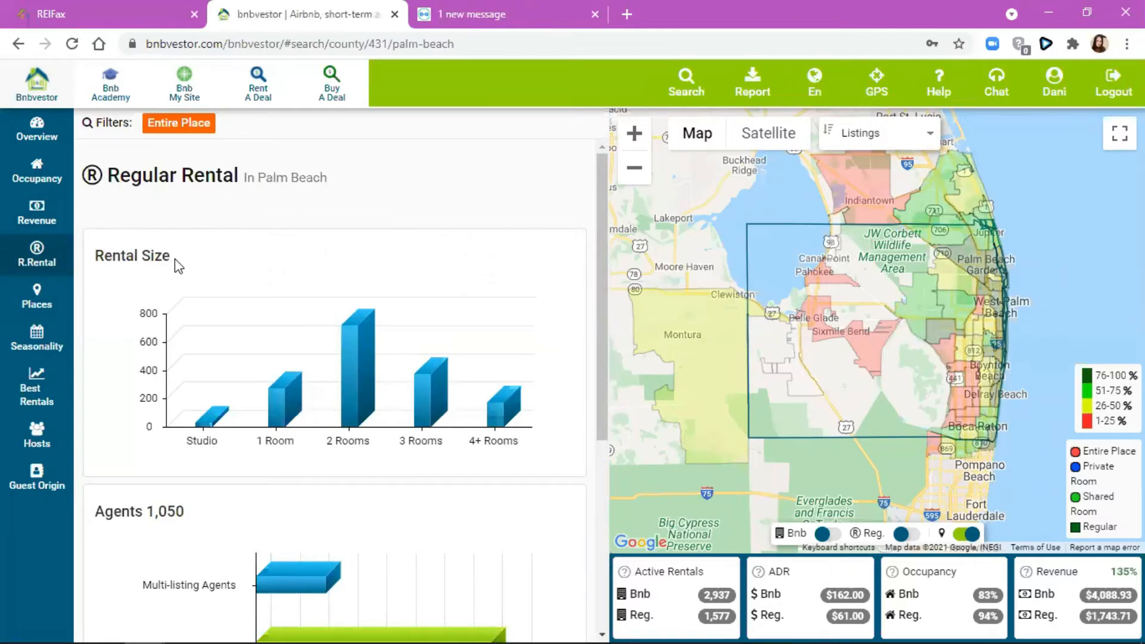
{"action": "mouse_move", "coordinate": [357, 327]}
{"action": "scroll", "coordinate": [160, 457], "scroll_direction": "down", "scroll_amount": 3}
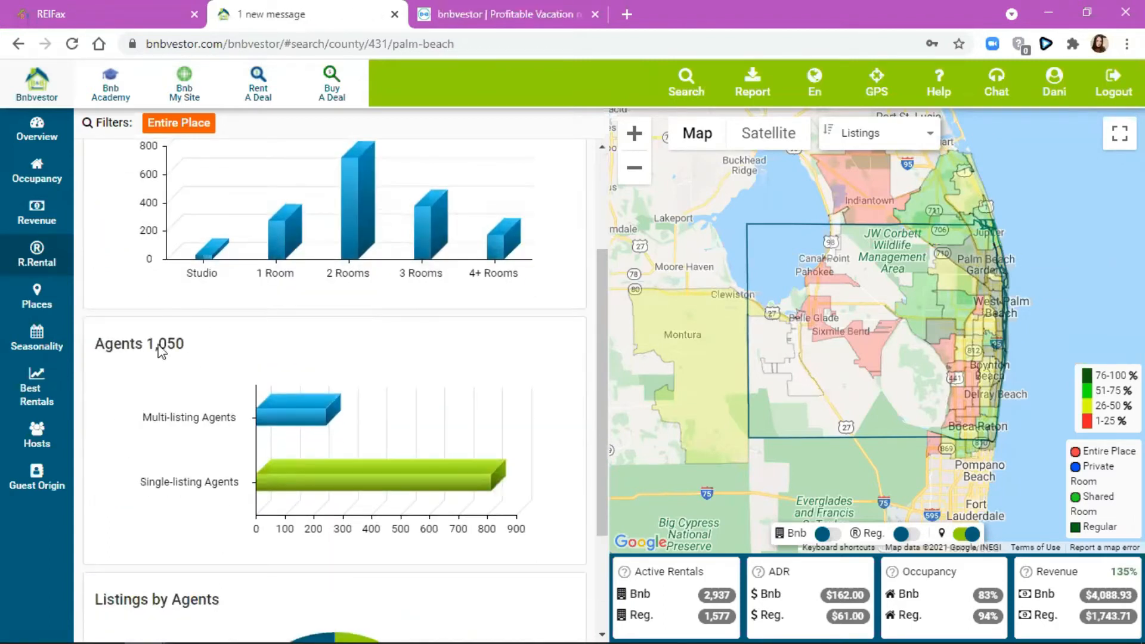
{"action": "mouse_move", "coordinate": [307, 420]}
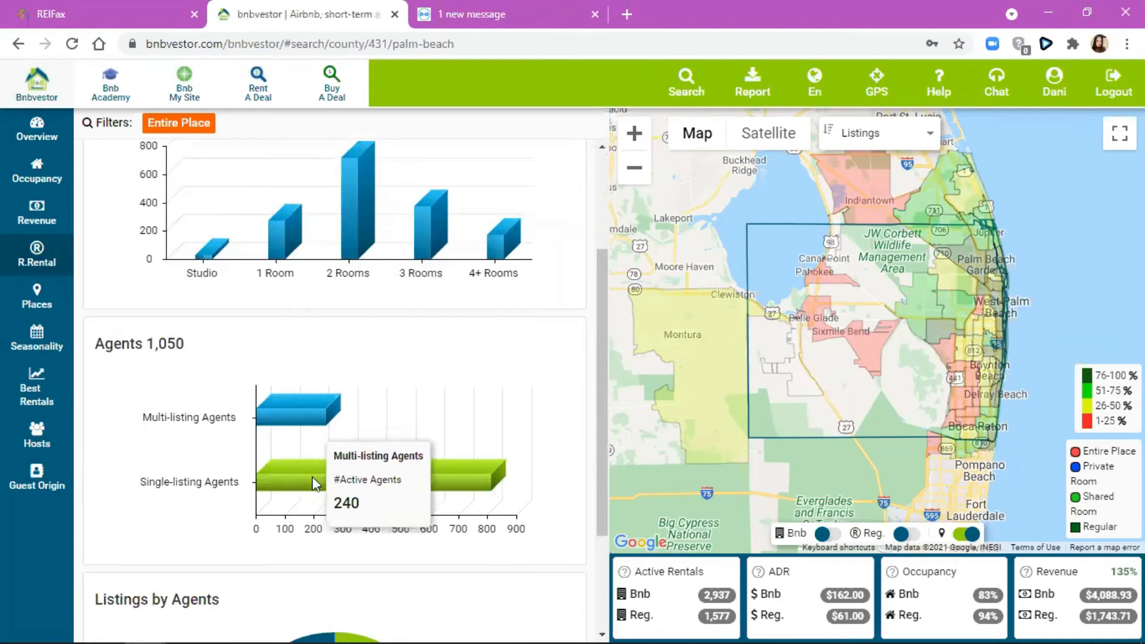
{"action": "mouse_move", "coordinate": [361, 478]}
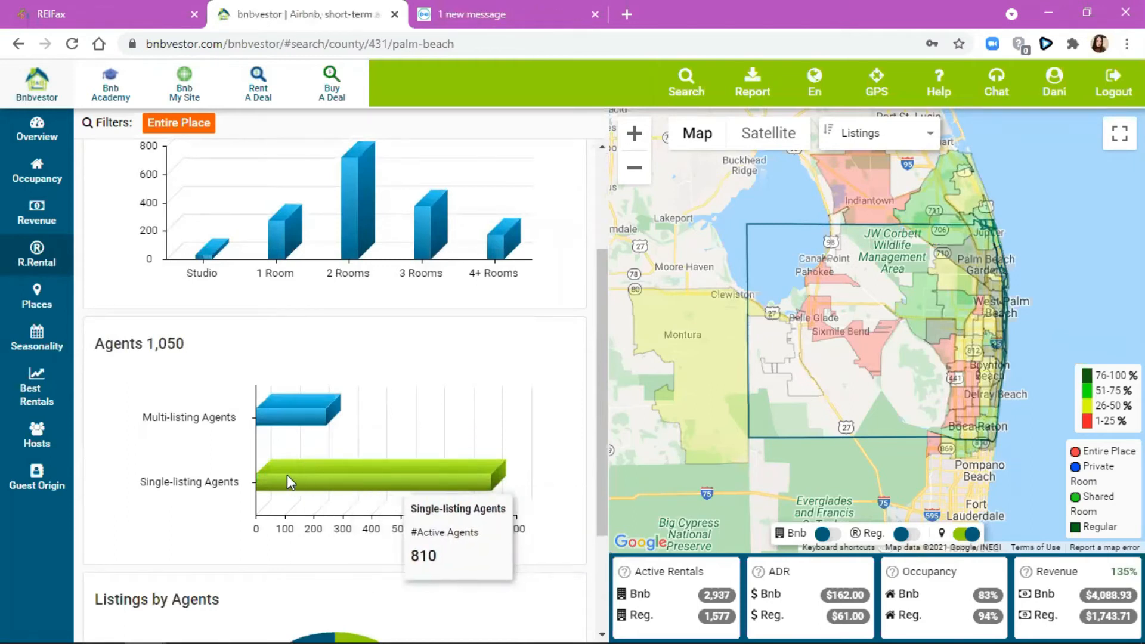
{"action": "scroll", "coordinate": [322, 537], "scroll_direction": "down", "scroll_amount": 3}
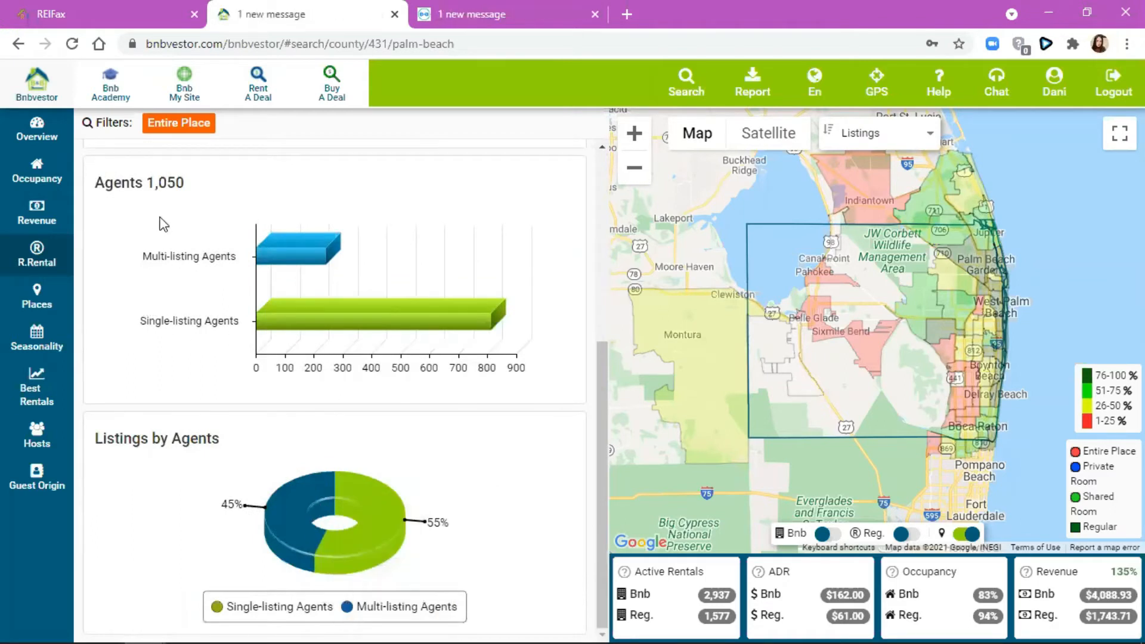
{"action": "scroll", "coordinate": [134, 292], "scroll_direction": "up", "scroll_amount": 5}
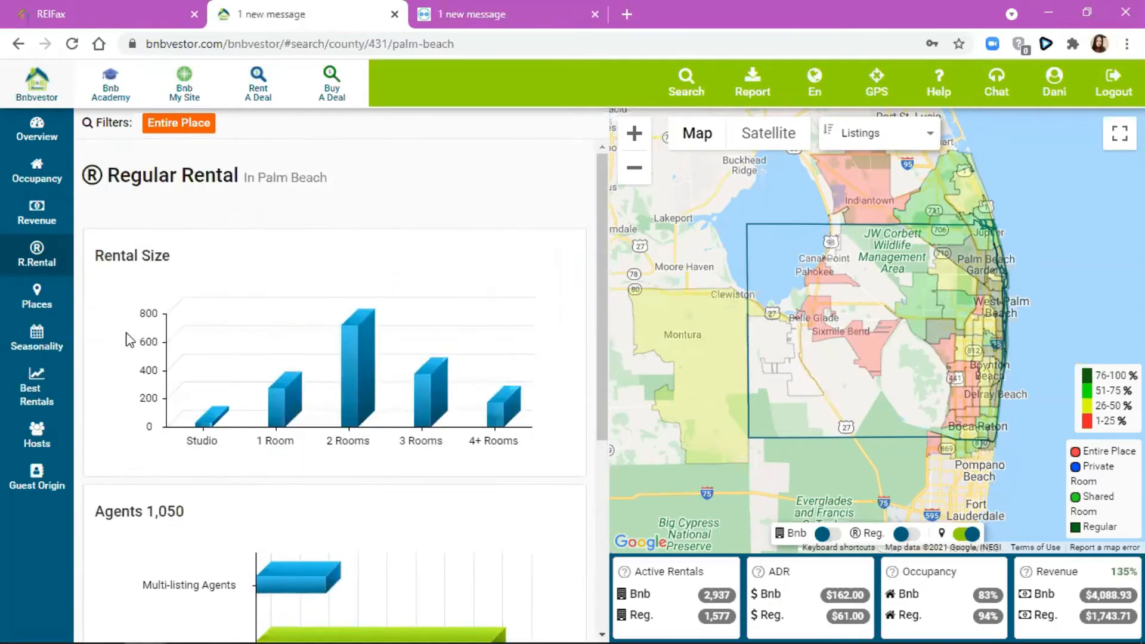
{"action": "left_click", "coordinate": [29, 297]}
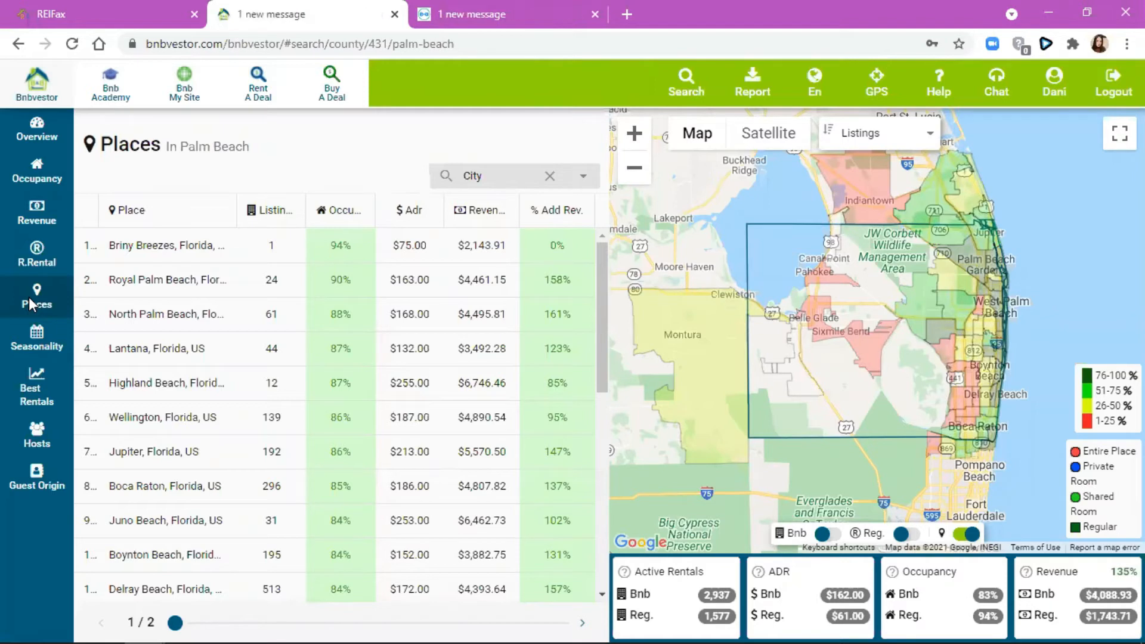
{"action": "left_click", "coordinate": [580, 176]}
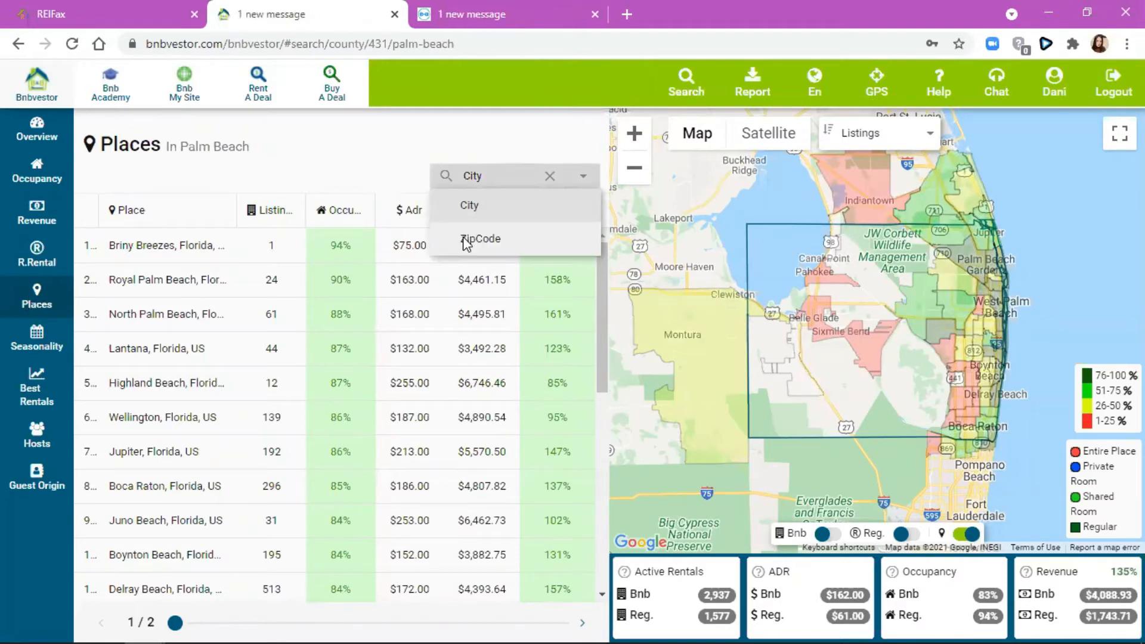
{"action": "left_click", "coordinate": [378, 157]}
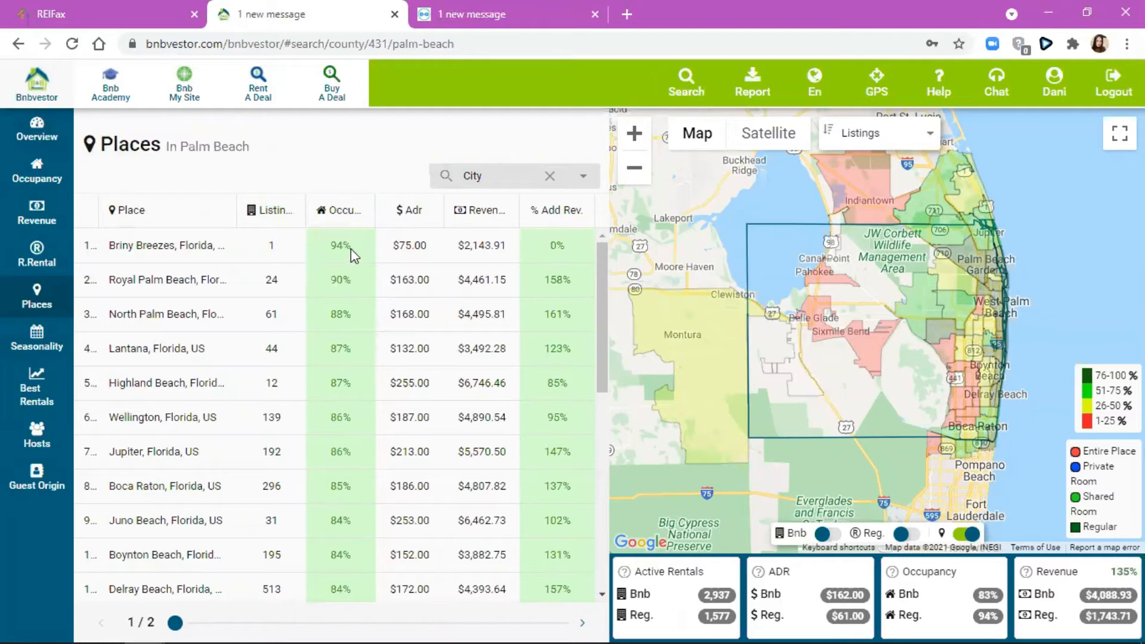
- Try sorting places by Listings ascending, then by Occupancy and Adr descending
{"action": "left_click", "coordinate": [298, 211]}
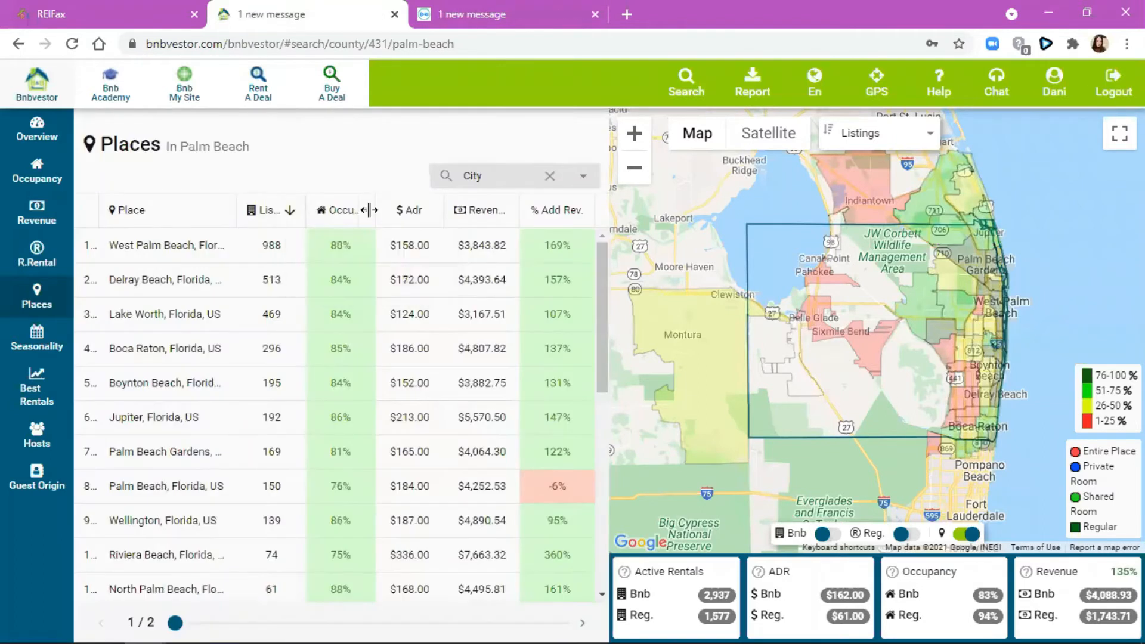
{"action": "left_click", "coordinate": [367, 211]}
{"action": "left_click", "coordinate": [384, 275]}
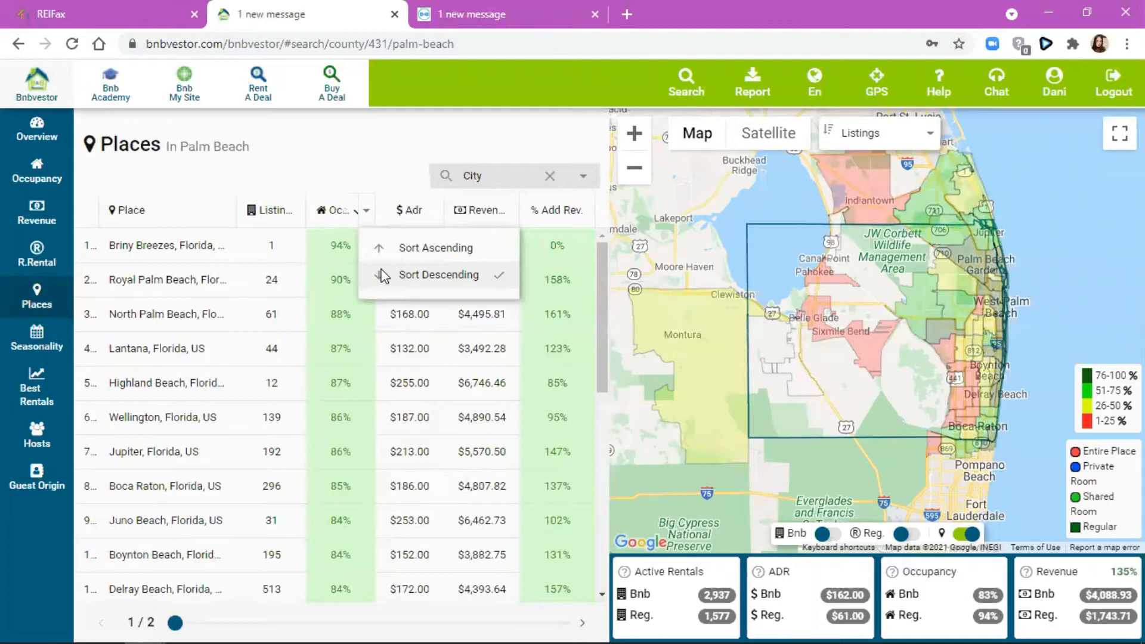
{"action": "left_click", "coordinate": [410, 152]}
{"action": "left_click", "coordinate": [435, 211]}
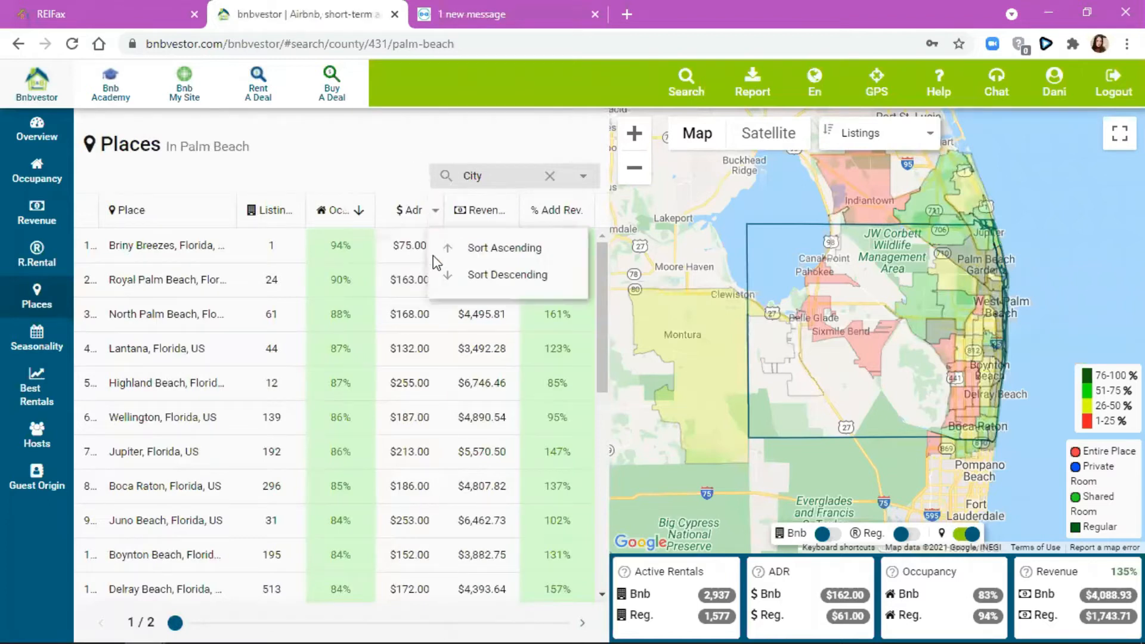
{"action": "left_click", "coordinate": [444, 276]}
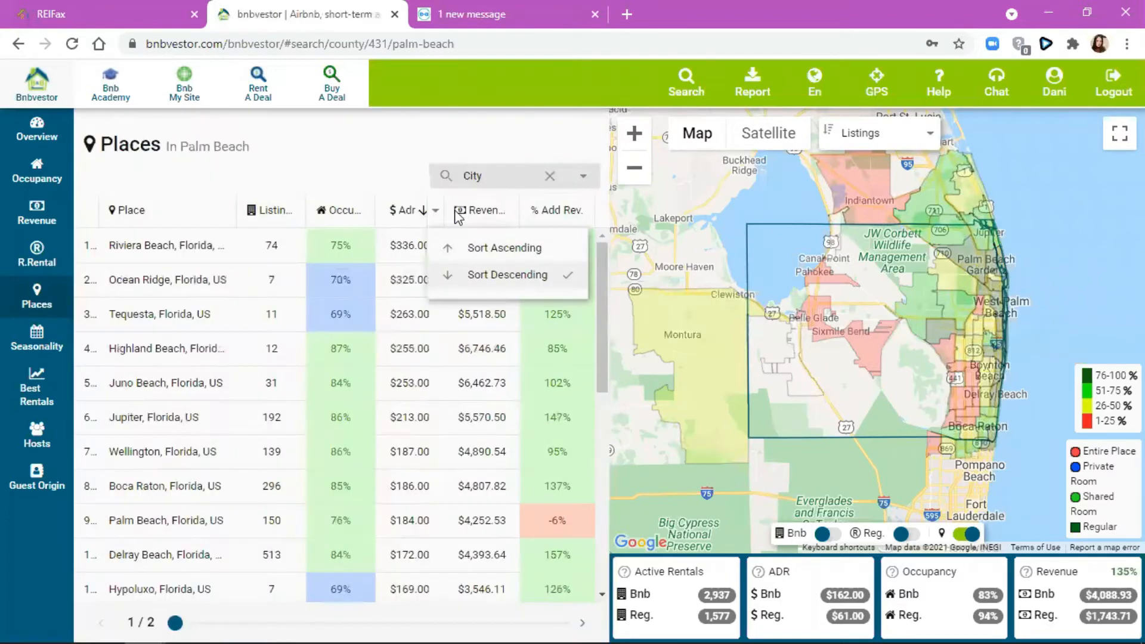
{"action": "left_click", "coordinate": [412, 187]}
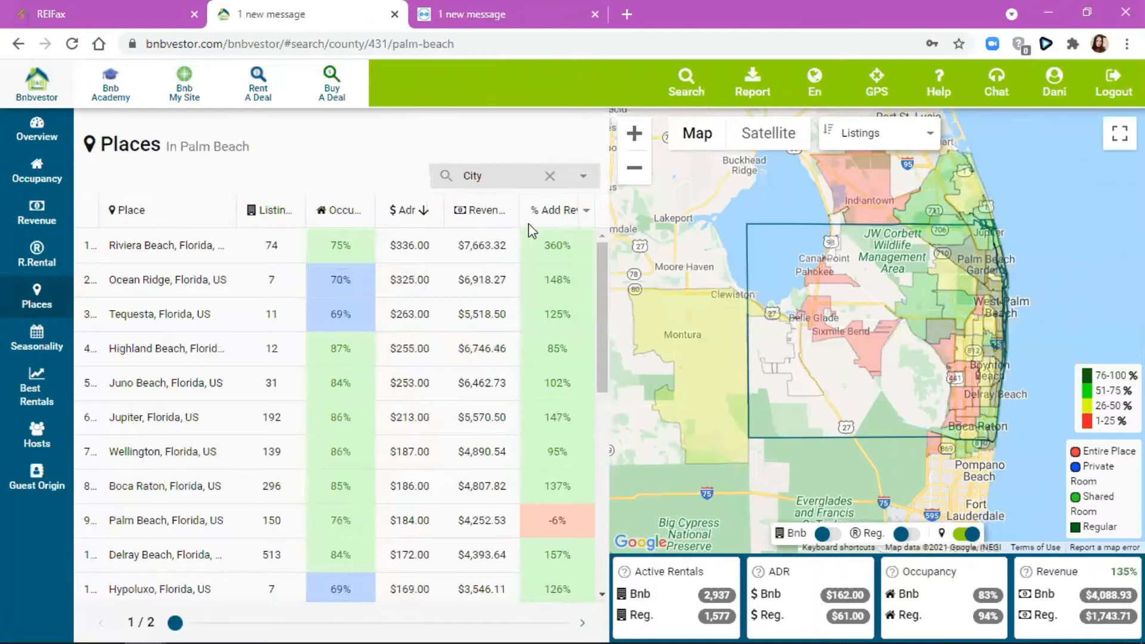
- Sort by Revenue both ways, then rank places by % Add Rev, highest first
{"action": "left_click", "coordinate": [511, 210]}
{"action": "left_click", "coordinate": [537, 254]}
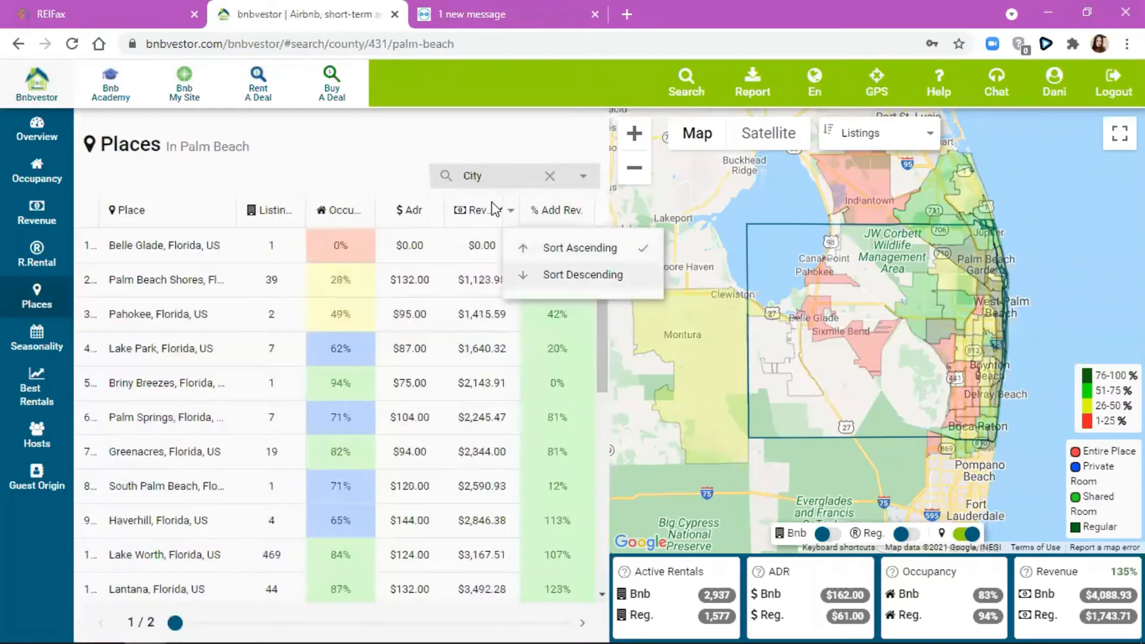
{"action": "left_click", "coordinate": [510, 210]}
{"action": "left_click", "coordinate": [543, 274]}
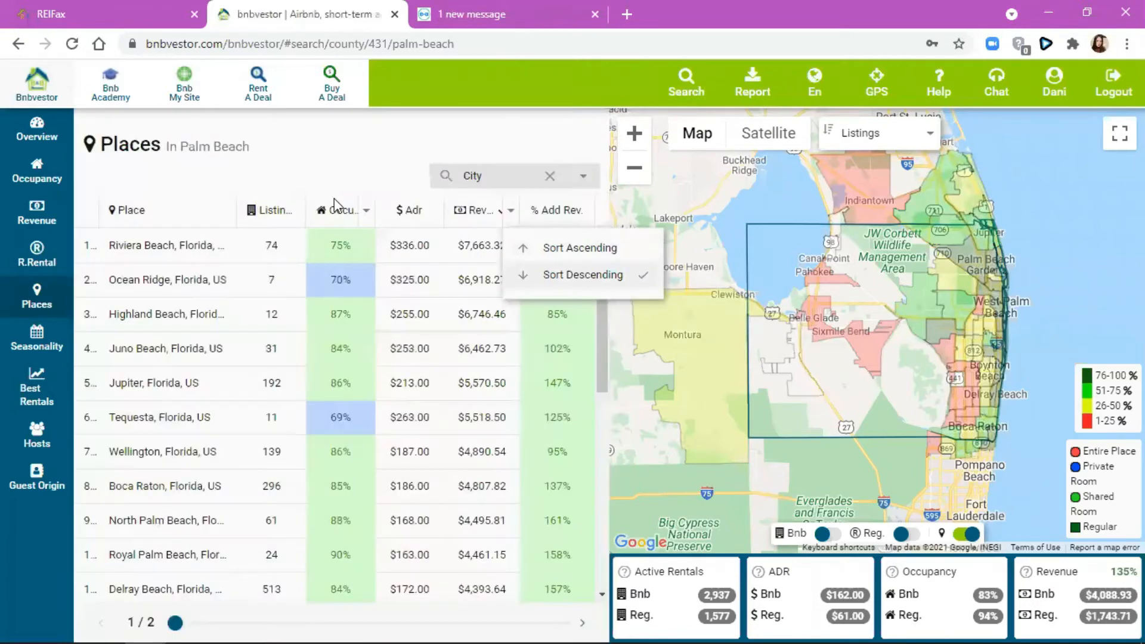
{"action": "left_click", "coordinate": [586, 209]}
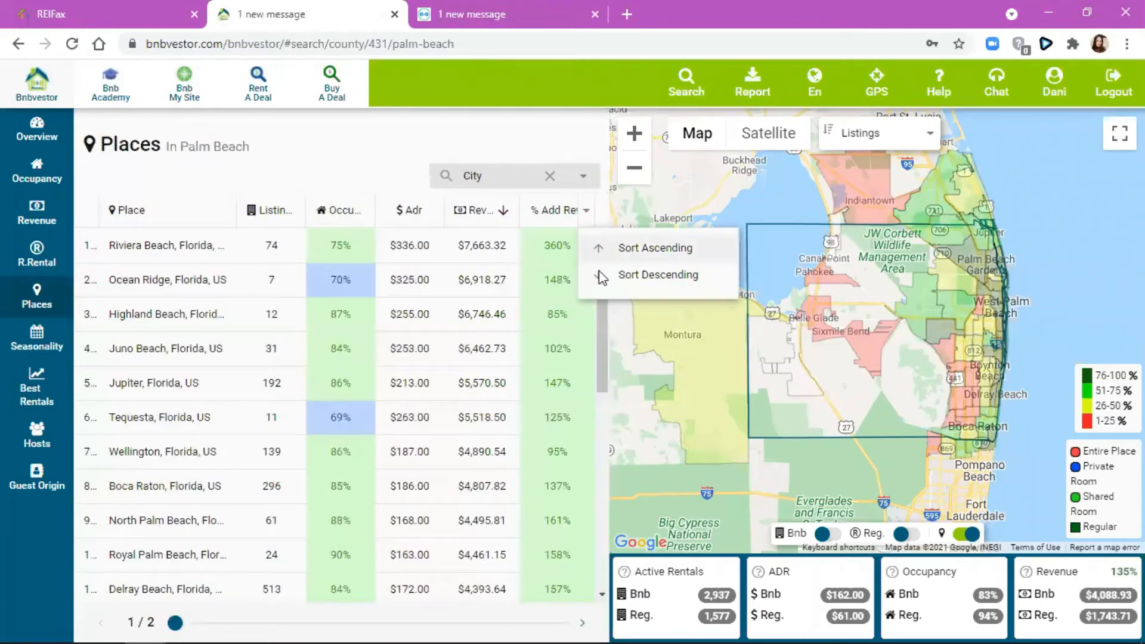
{"action": "left_click", "coordinate": [614, 283]}
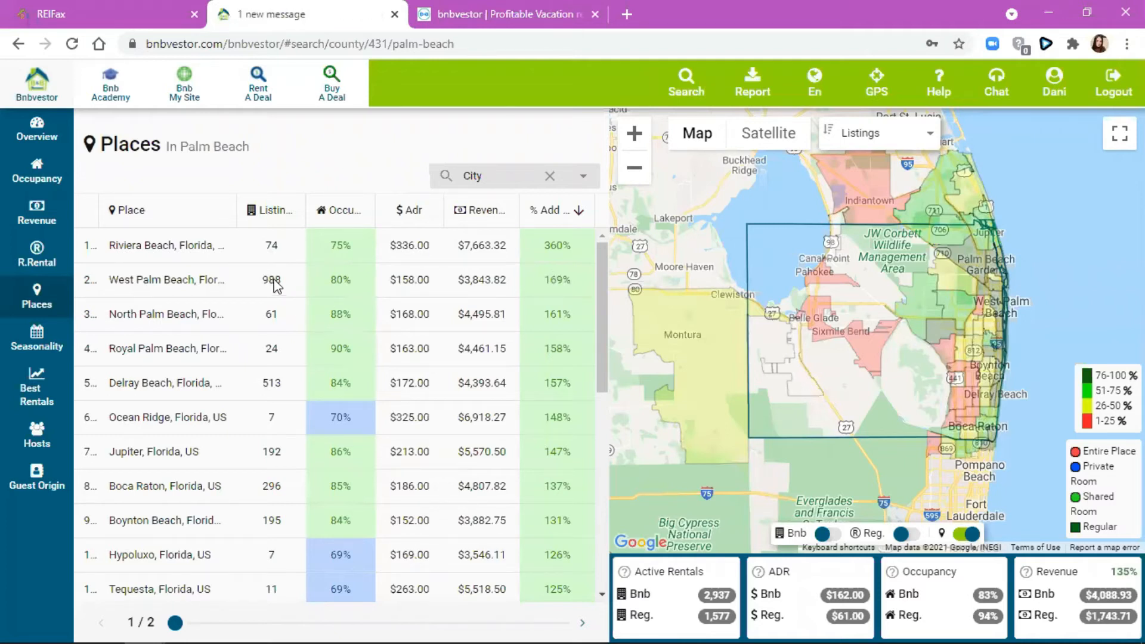
- Sort the Places table by Listings descending, putting West Palm Beach (988) first
{"action": "left_click", "coordinate": [297, 210]}
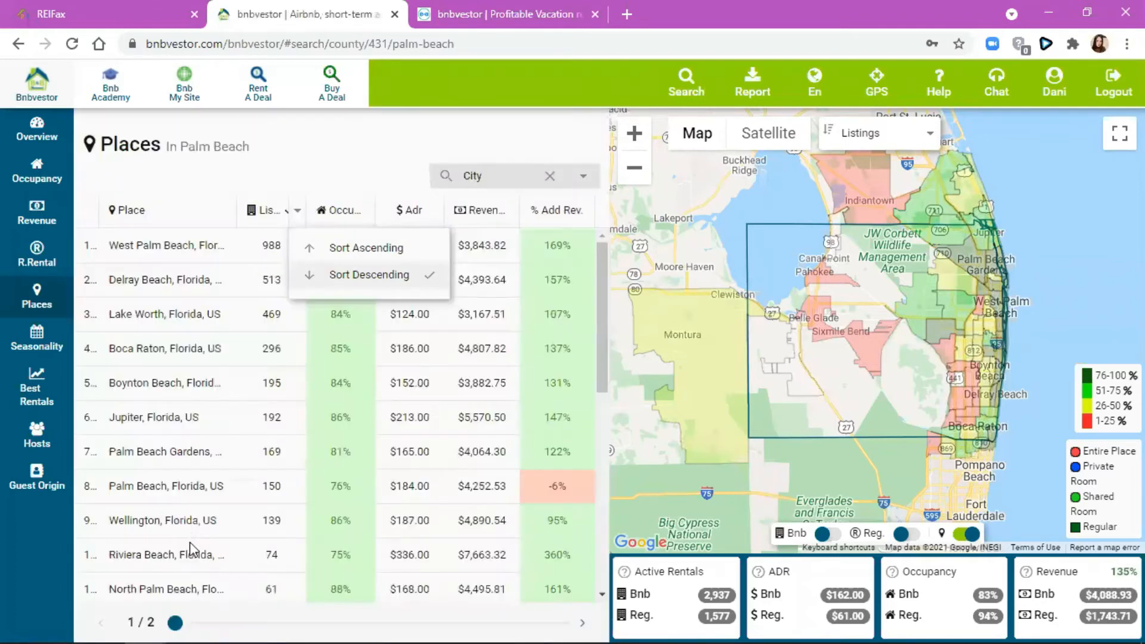
{"action": "left_click", "coordinate": [296, 213]}
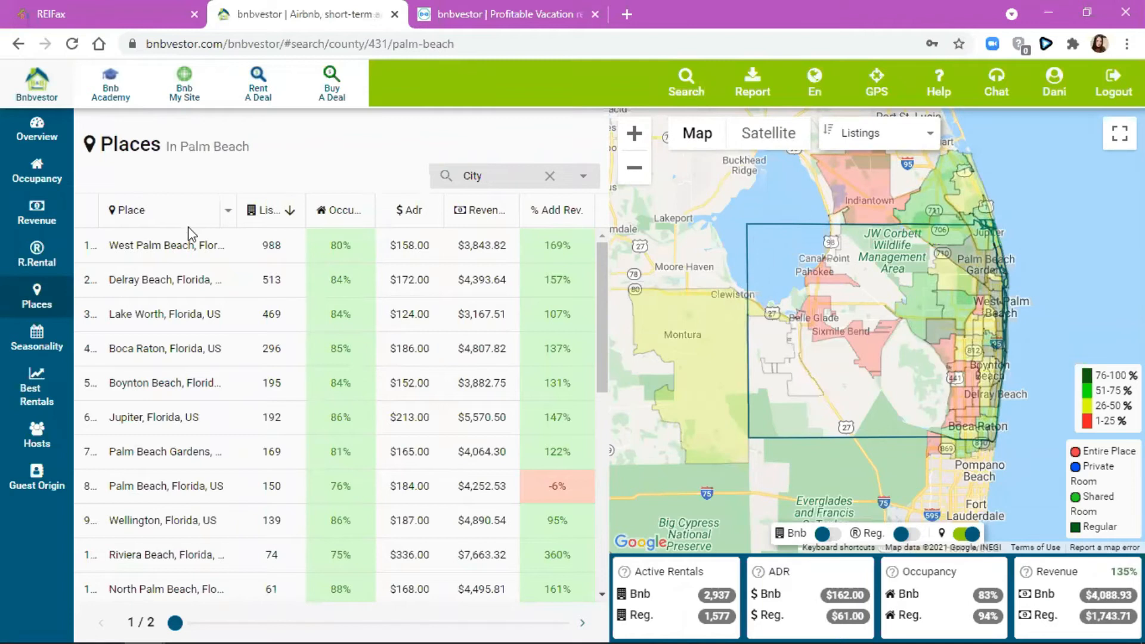
{"action": "left_click", "coordinate": [280, 215]}
- Group places by ZipCode, page through all three pages, and open ZIP 33441
{"action": "left_click", "coordinate": [573, 179]}
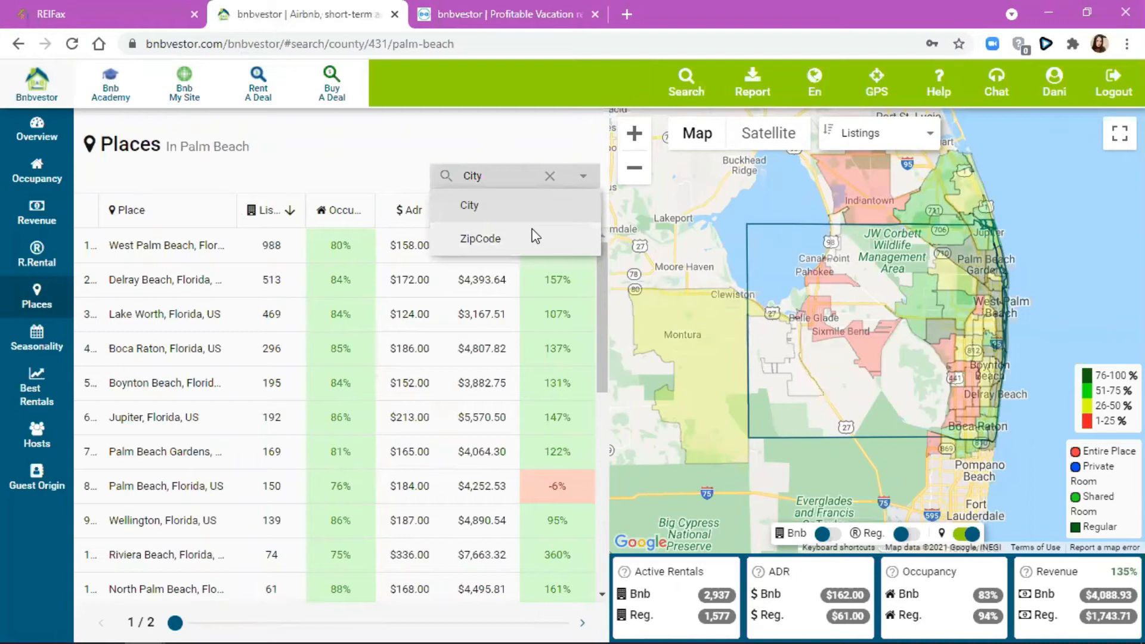
{"action": "left_click", "coordinate": [533, 232]}
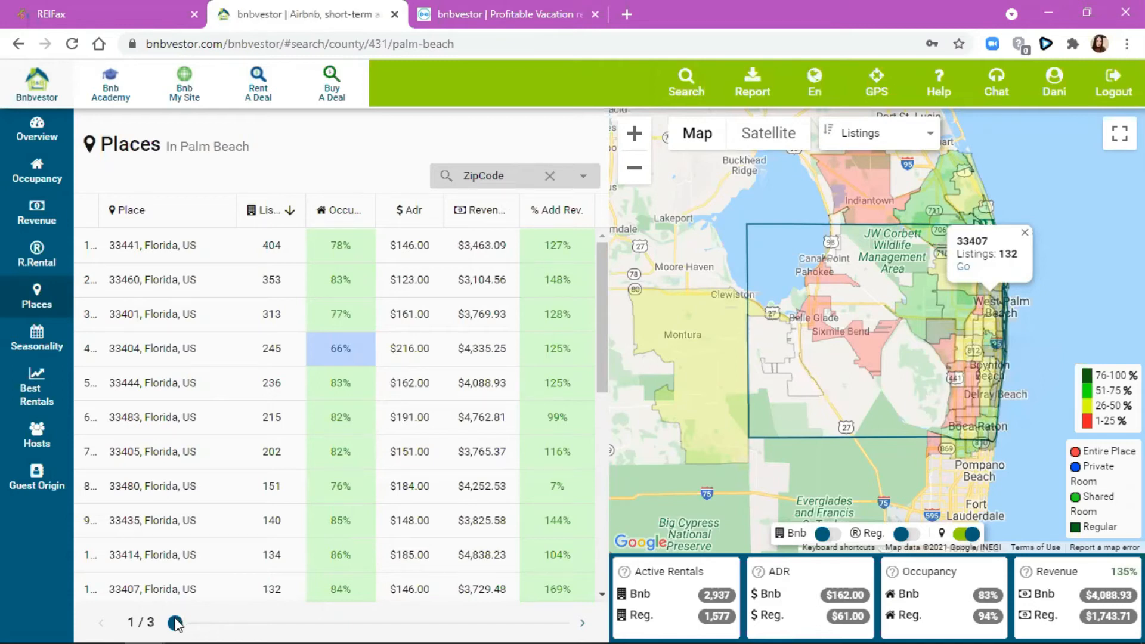
{"action": "left_click", "coordinate": [369, 623]}
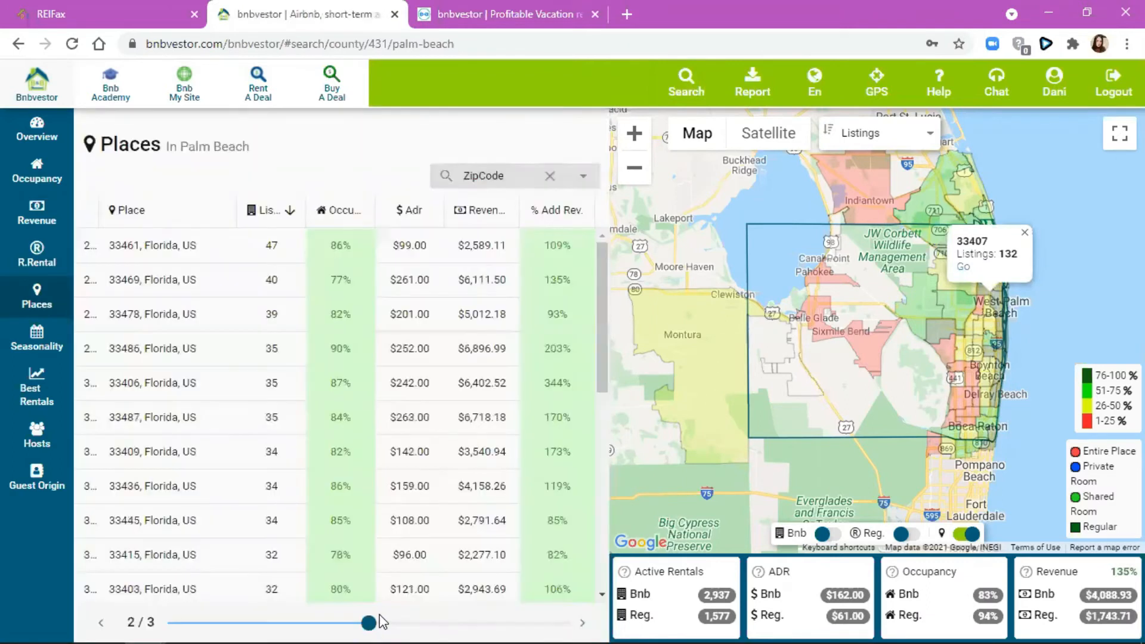
{"action": "left_click", "coordinate": [560, 623]}
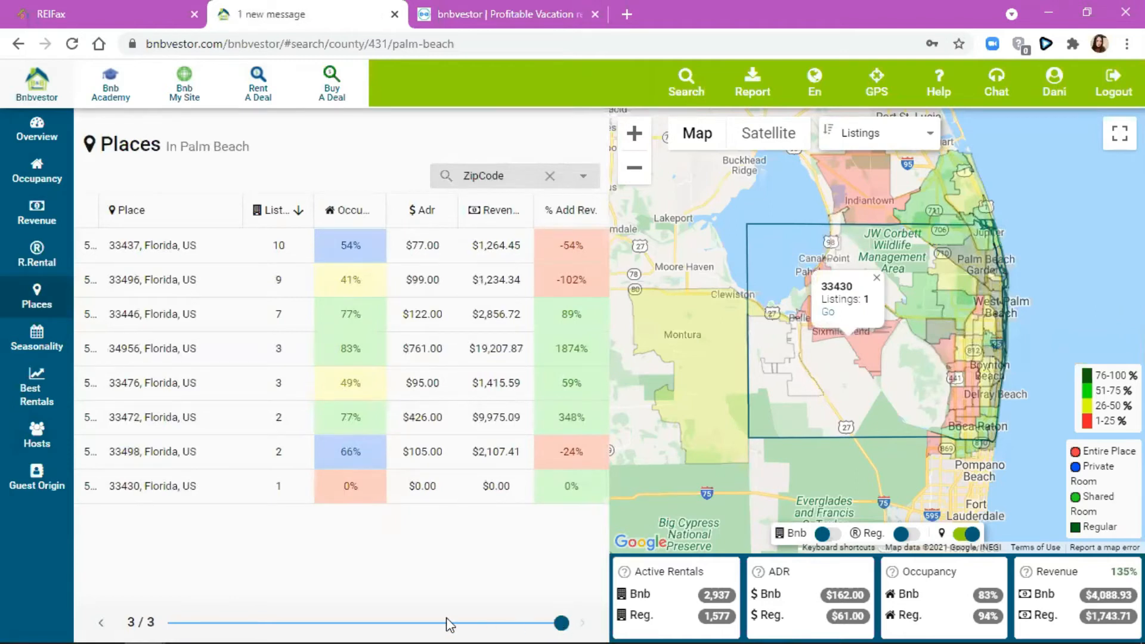
{"action": "left_click", "coordinate": [177, 622]}
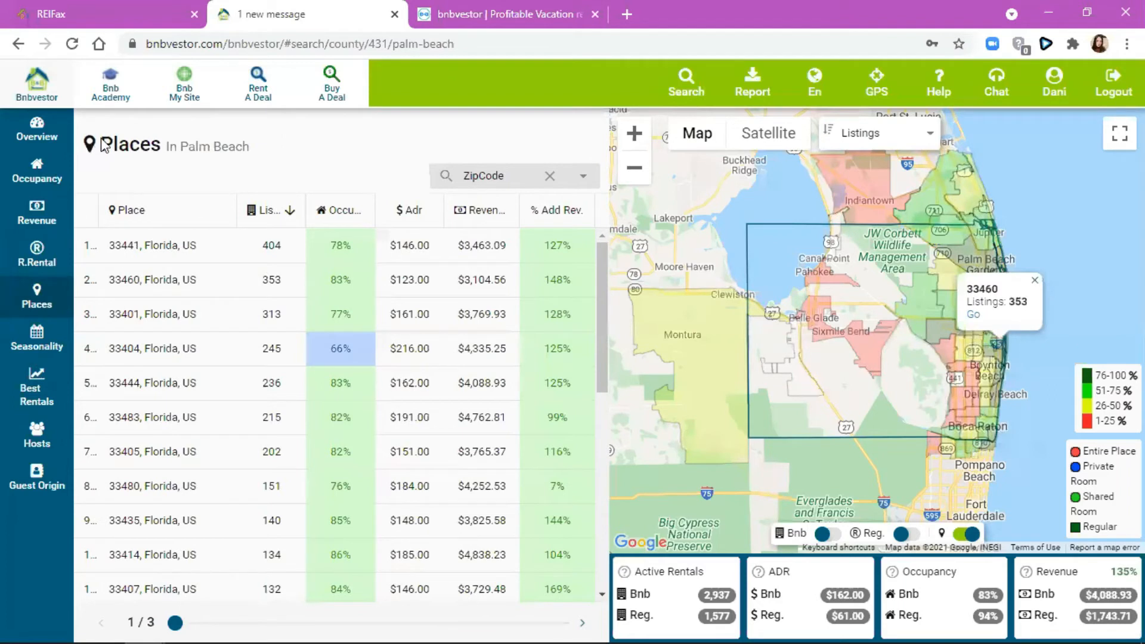
{"action": "left_click", "coordinate": [153, 245]}
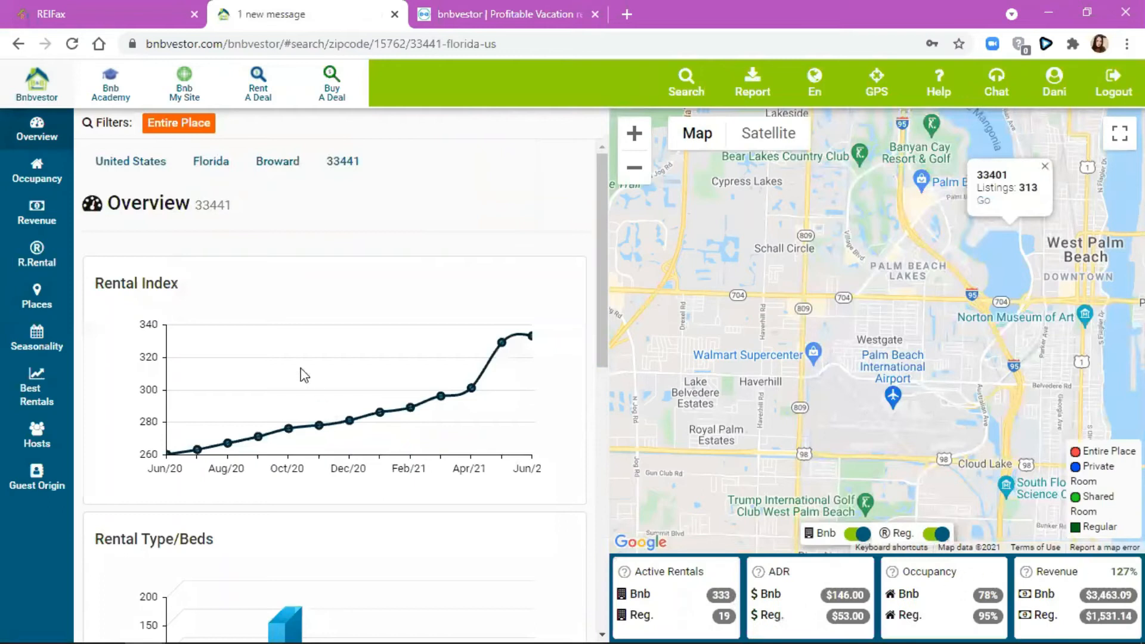
- Flip through ZIP 33441's Occupancy, Revenue, R.Rental, Places and Seasonality pages
{"action": "left_click", "coordinate": [29, 173]}
{"action": "left_click", "coordinate": [16, 218]}
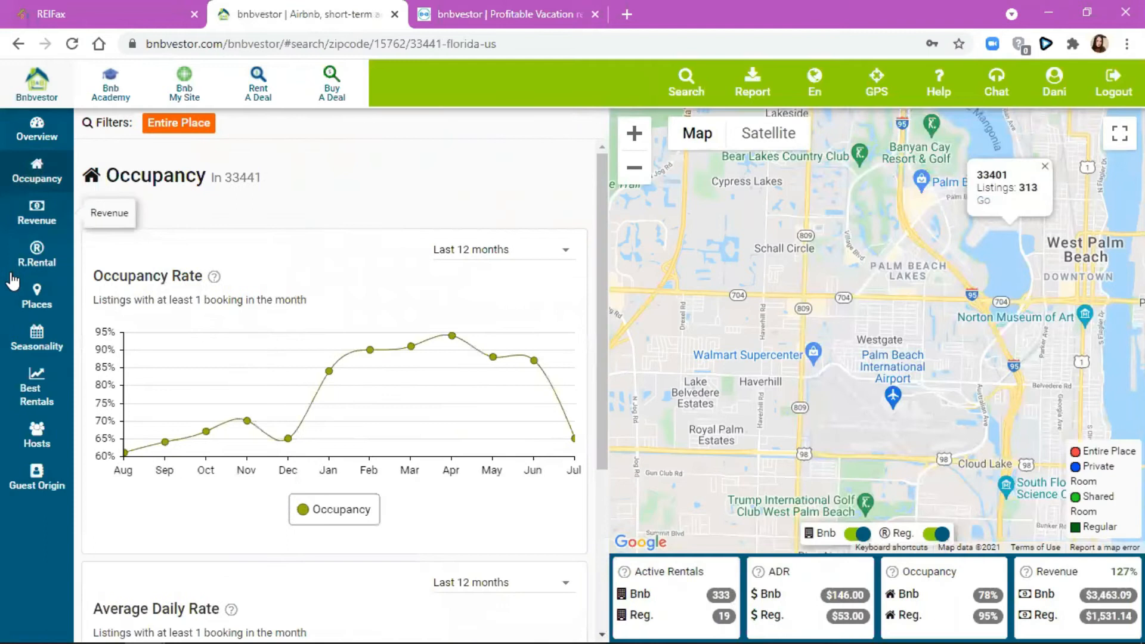
{"action": "left_click", "coordinate": [32, 255]}
{"action": "left_click", "coordinate": [33, 294]}
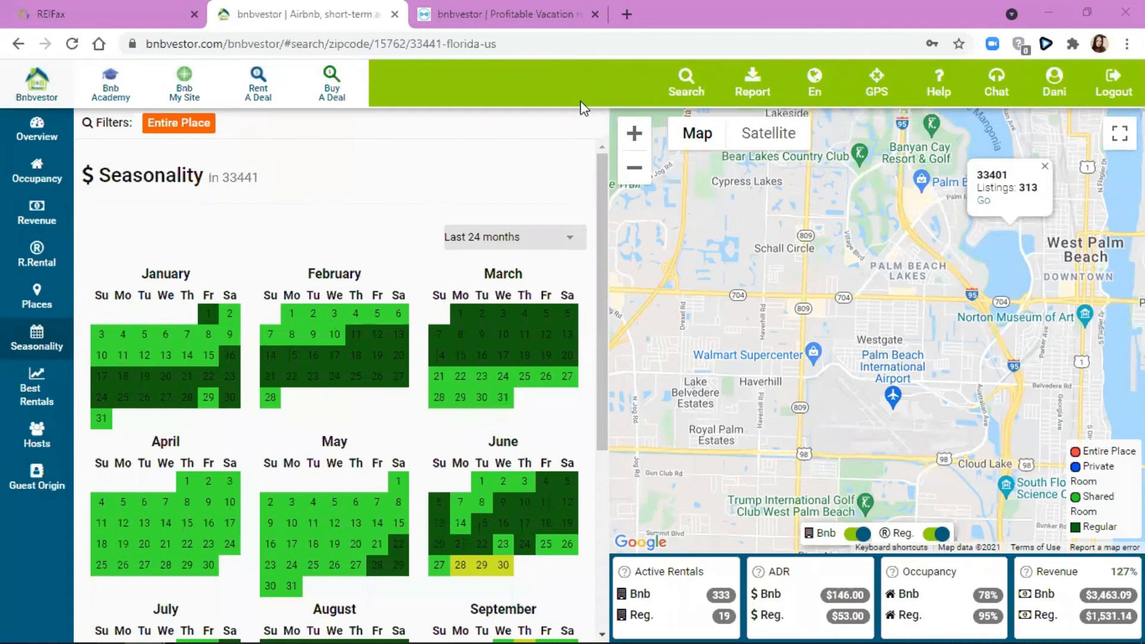
{"action": "left_click", "coordinate": [21, 289]}
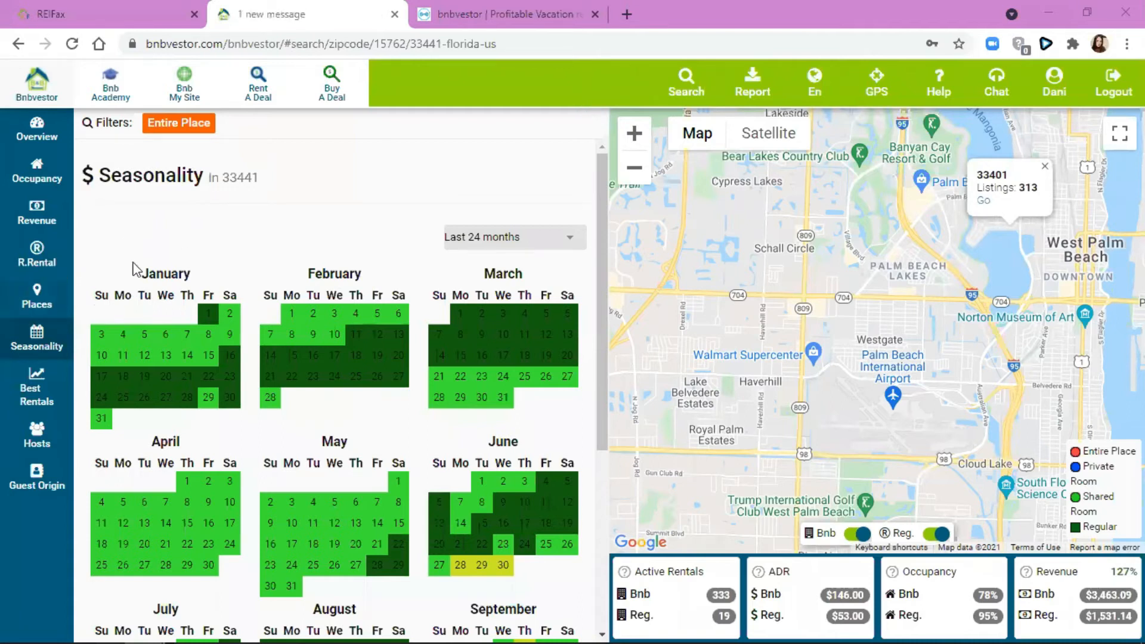
- Switch to Broward county via the breadcrumb and scroll through its cities Places table
{"action": "left_click", "coordinate": [37, 129]}
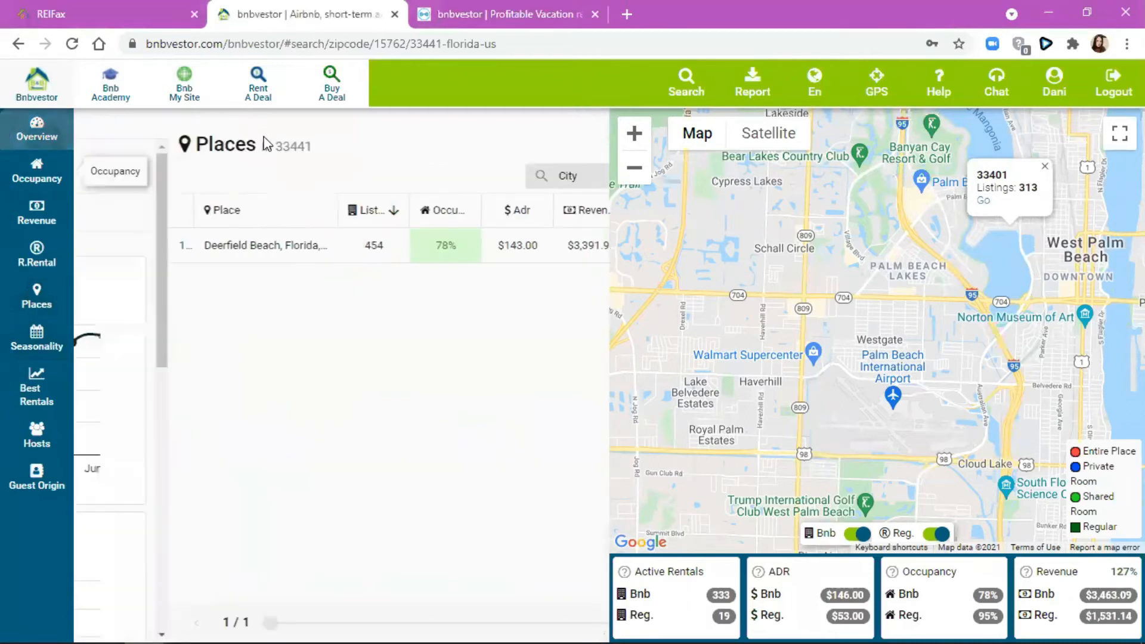
{"action": "left_click", "coordinate": [287, 169]}
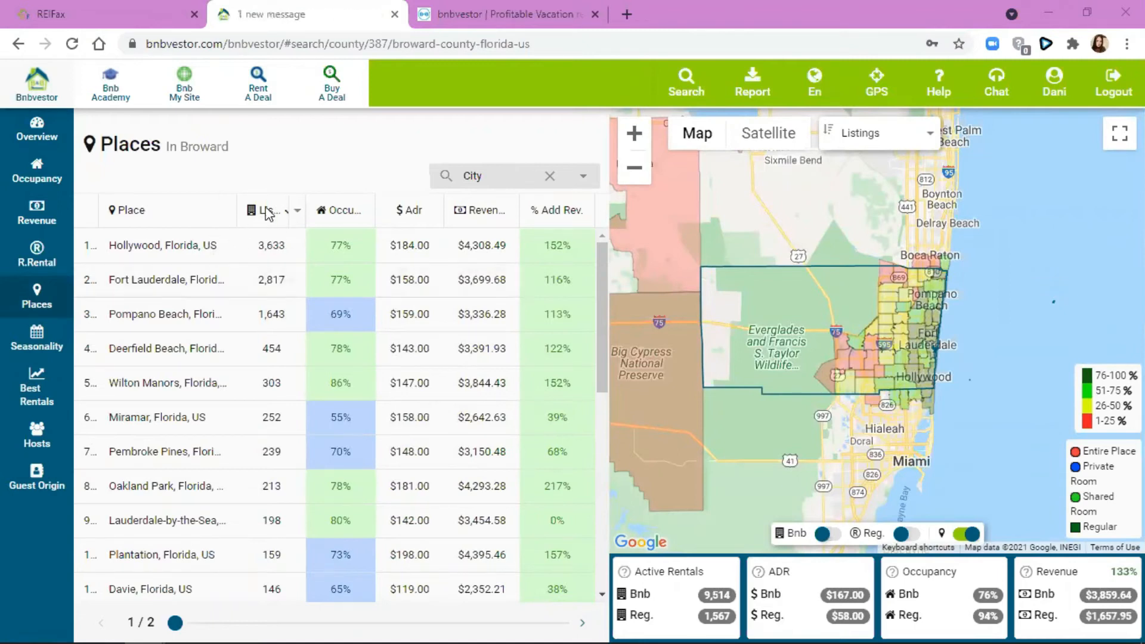
{"action": "scroll", "coordinate": [215, 474], "scroll_direction": "down", "scroll_amount": 2}
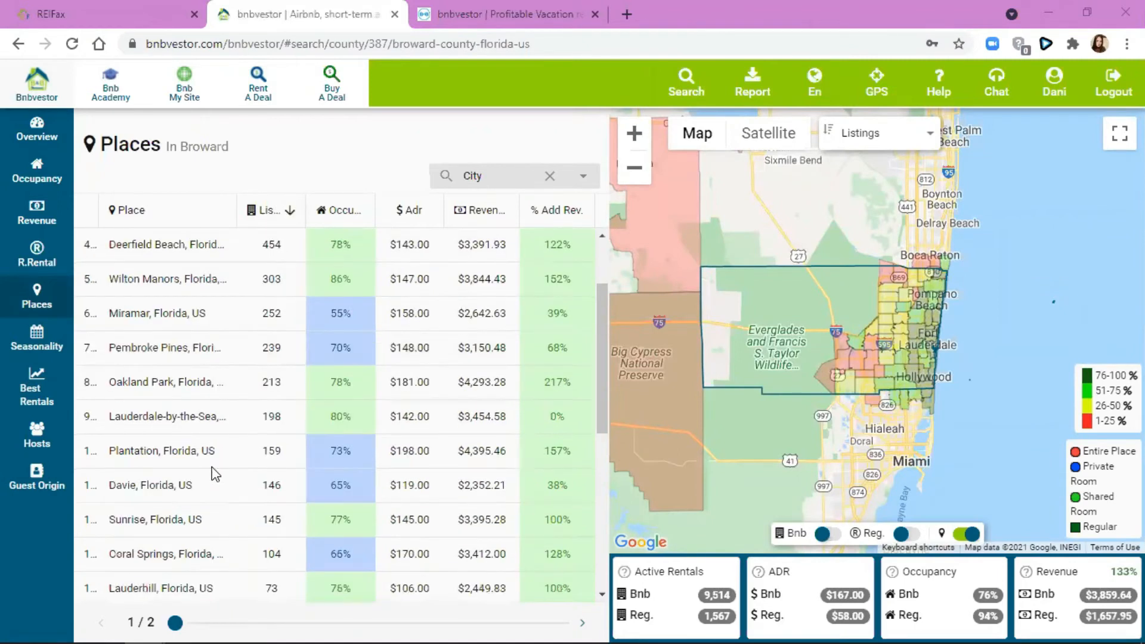
{"action": "scroll", "coordinate": [215, 474], "scroll_direction": "down", "scroll_amount": 5}
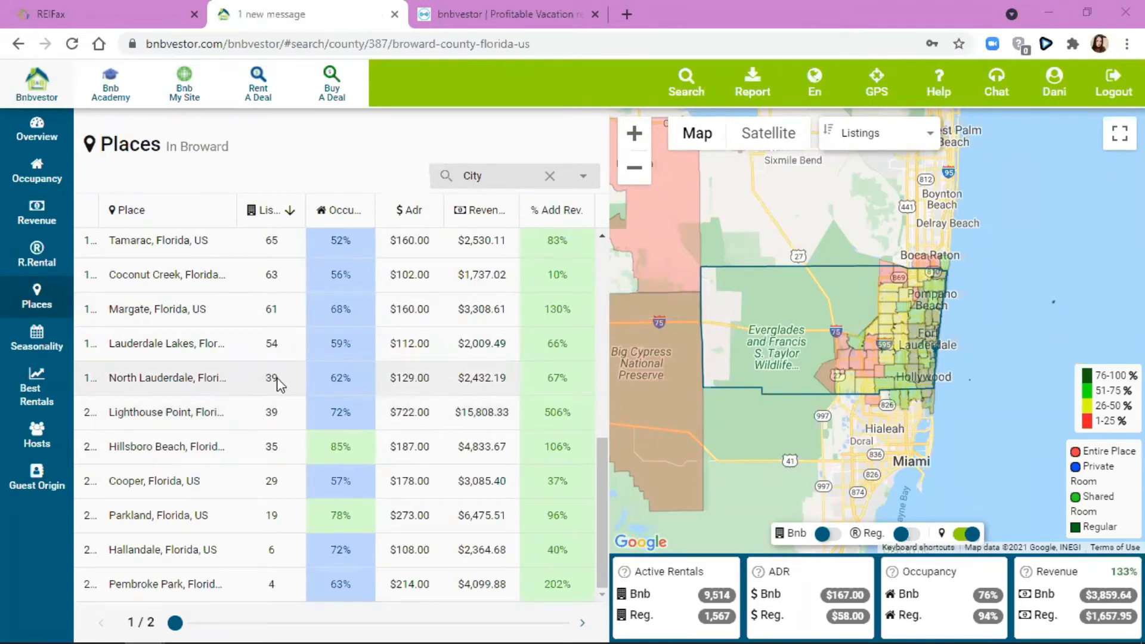
{"action": "scroll", "coordinate": [277, 389], "scroll_direction": "up", "scroll_amount": 1}
{"action": "scroll", "coordinate": [278, 388], "scroll_direction": "up", "scroll_amount": 5}
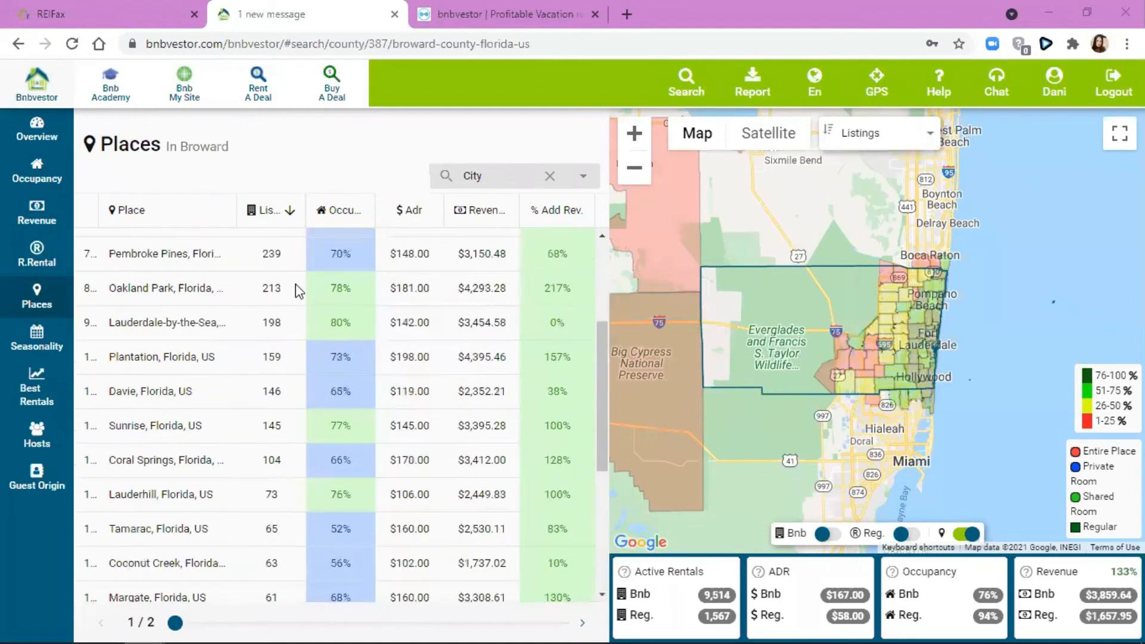
{"action": "scroll", "coordinate": [298, 291], "scroll_direction": "up", "scroll_amount": 4}
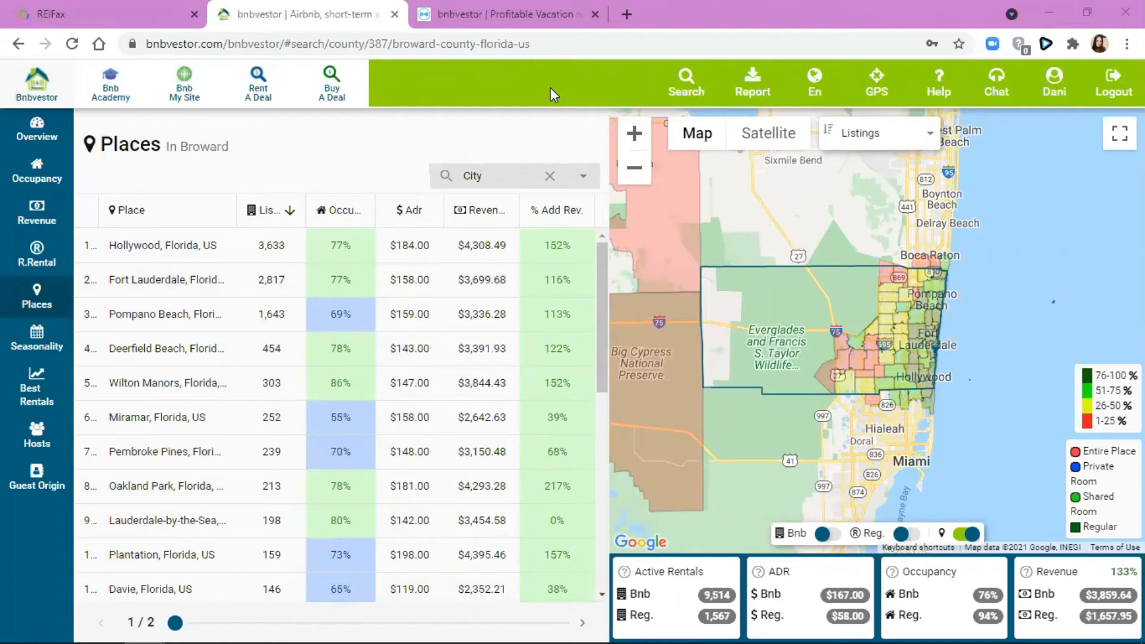
- Open Broward's 24-month Seasonality calendar and read daily occupancy and prices across it
{"action": "left_click", "coordinate": [37, 340]}
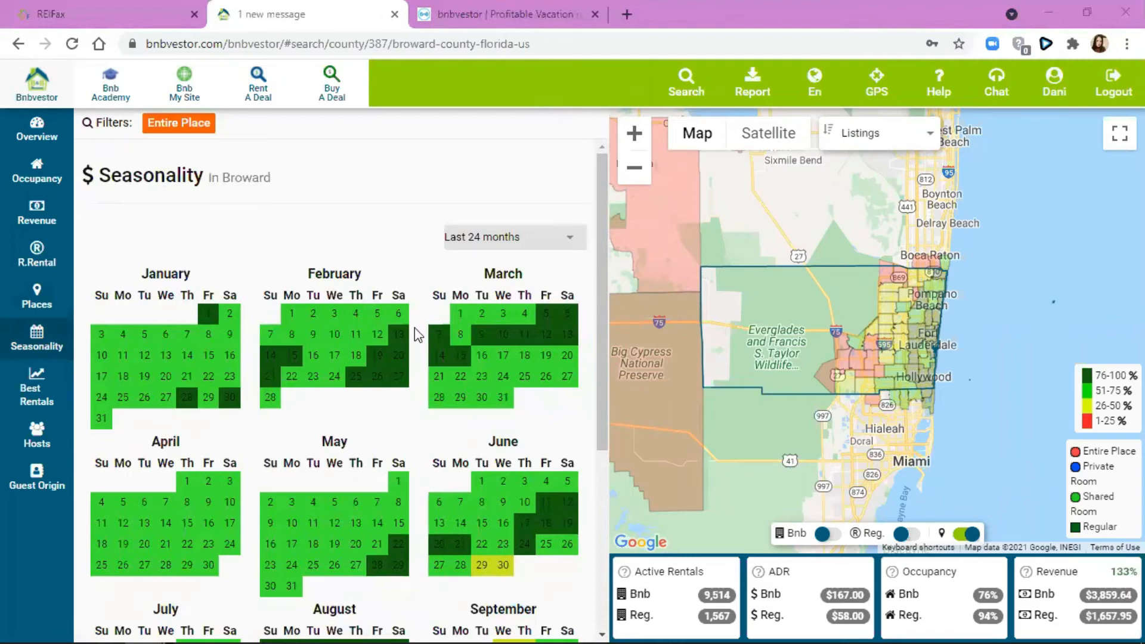
{"action": "scroll", "coordinate": [414, 332], "scroll_direction": "down", "scroll_amount": 5}
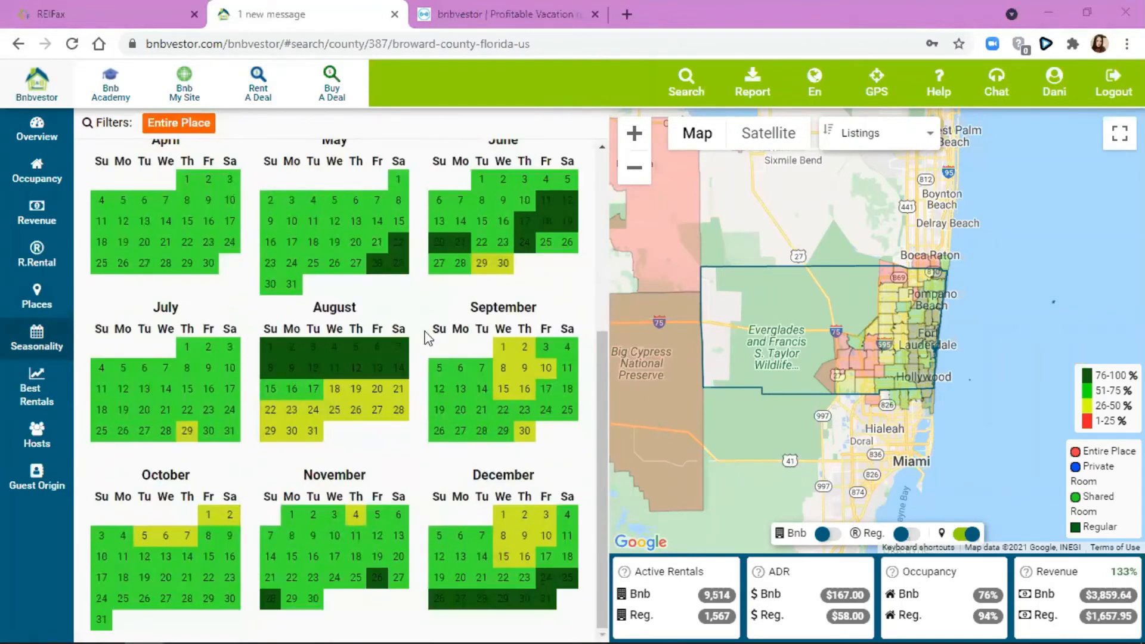
{"action": "scroll", "coordinate": [277, 278], "scroll_direction": "up", "scroll_amount": 5}
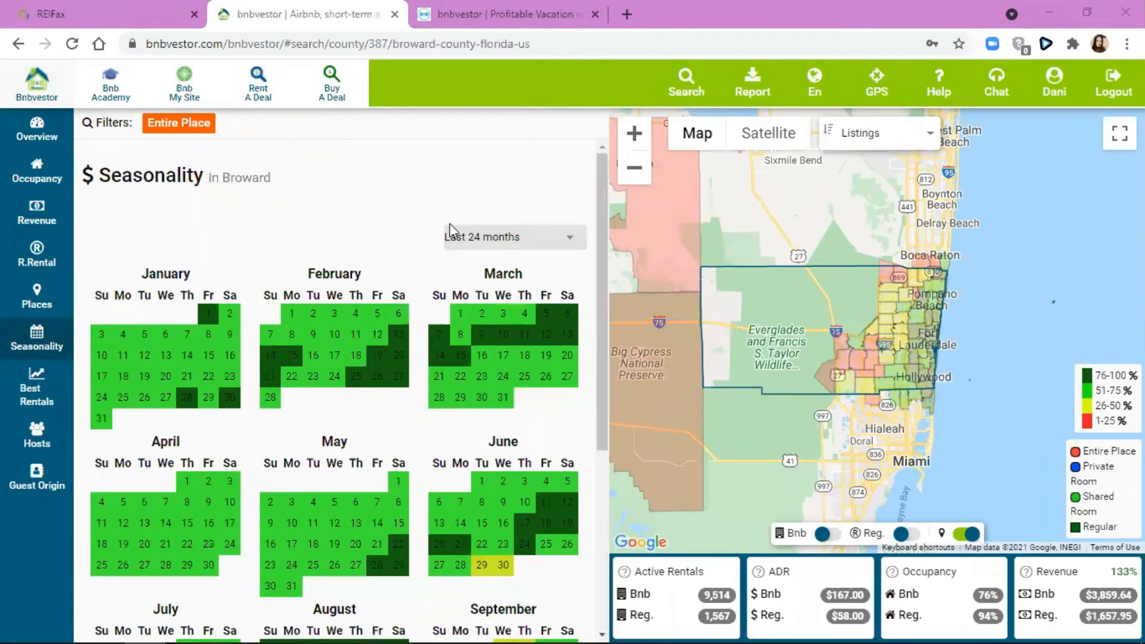
{"action": "mouse_move", "coordinate": [152, 316]}
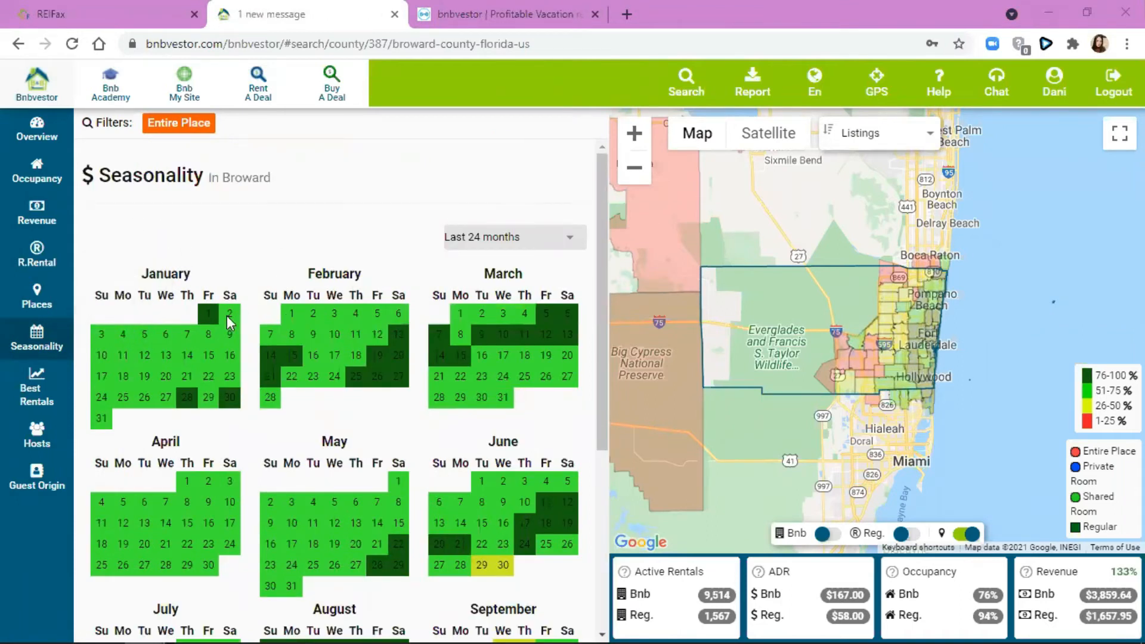
{"action": "mouse_move", "coordinate": [134, 357]}
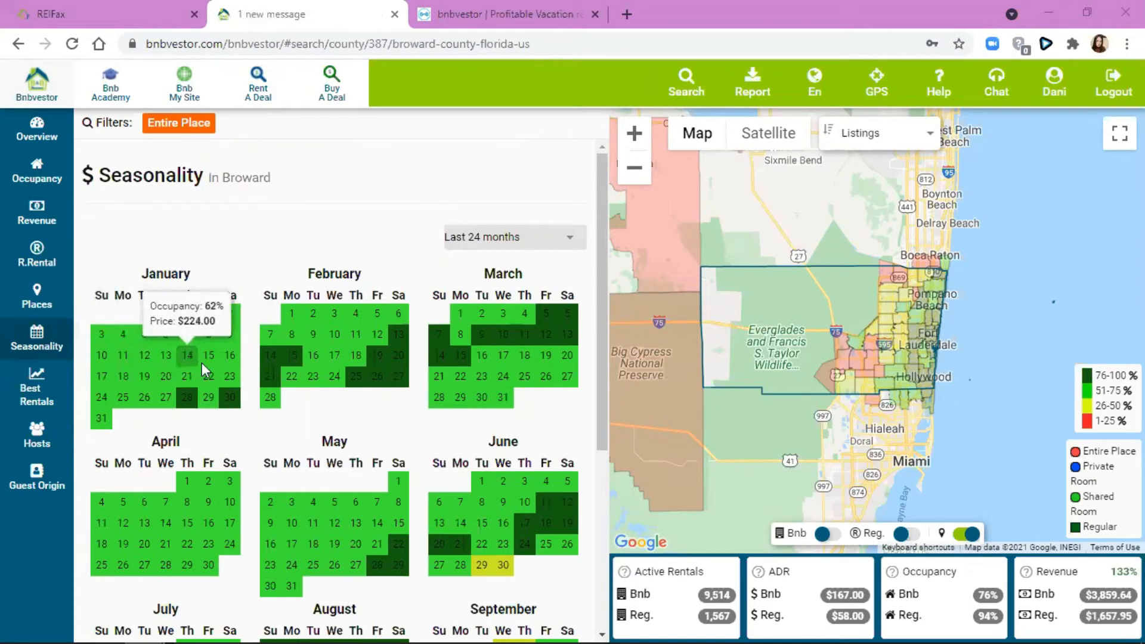
{"action": "mouse_move", "coordinate": [122, 377]}
{"action": "mouse_move", "coordinate": [194, 387]}
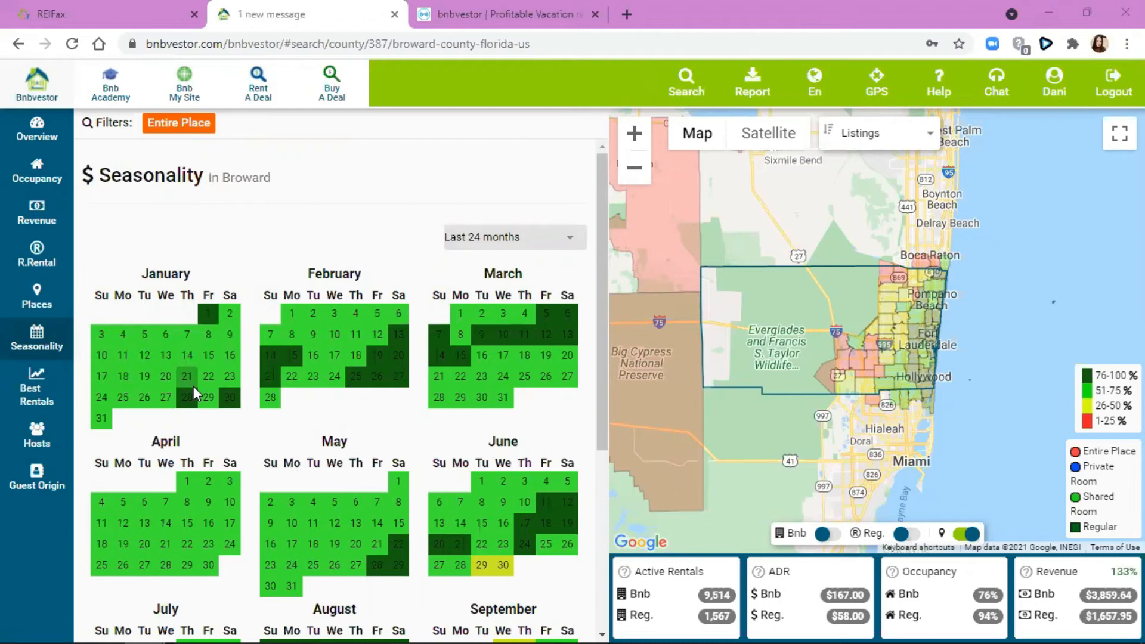
{"action": "scroll", "coordinate": [193, 385], "scroll_direction": "down", "scroll_amount": 5}
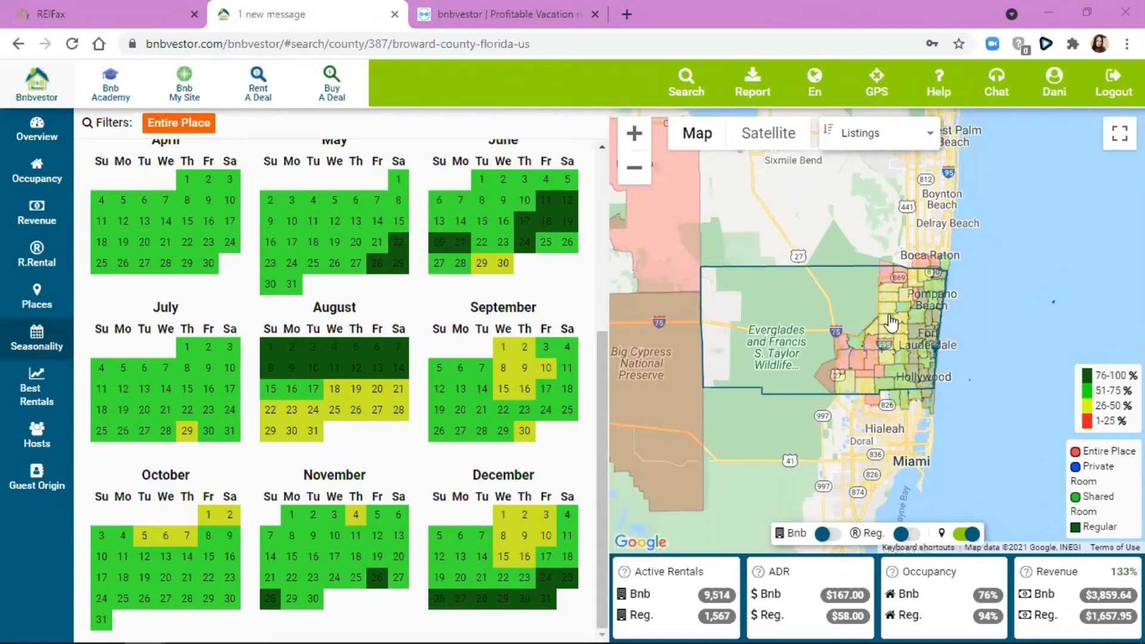
{"action": "mouse_move", "coordinate": [371, 374]}
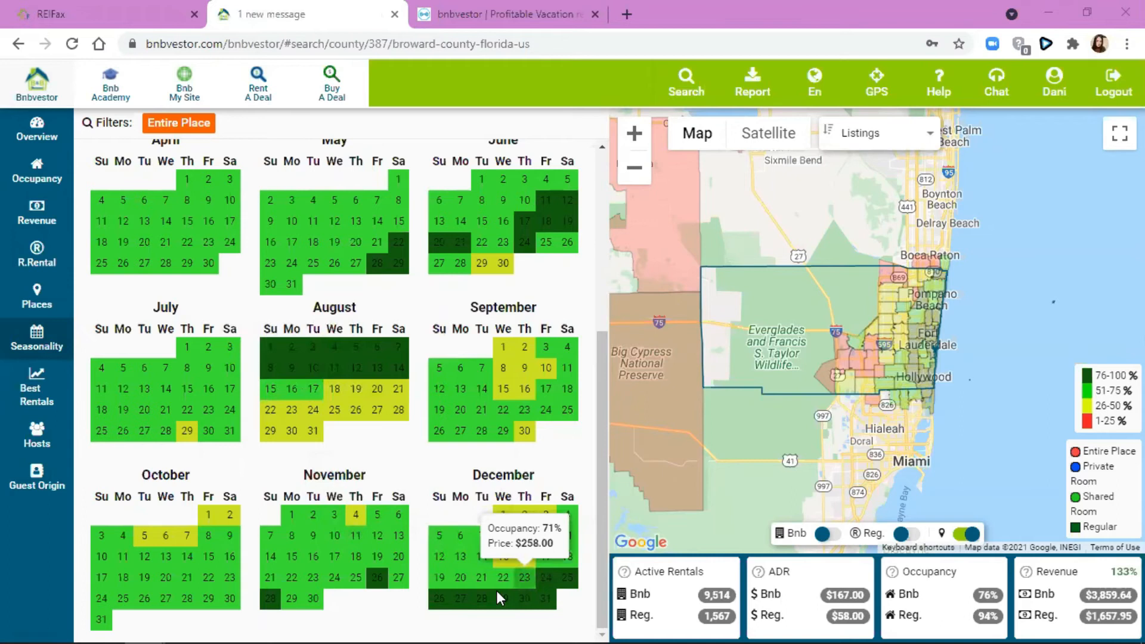
{"action": "scroll", "coordinate": [197, 468], "scroll_direction": "up", "scroll_amount": 5}
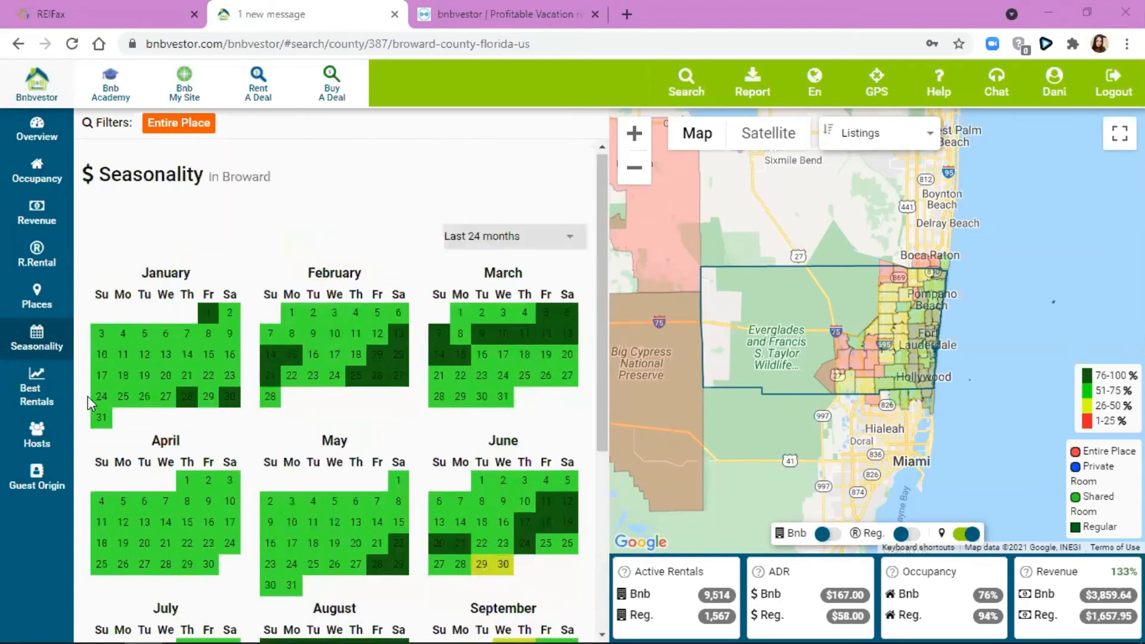
{"action": "mouse_move", "coordinate": [329, 514]}
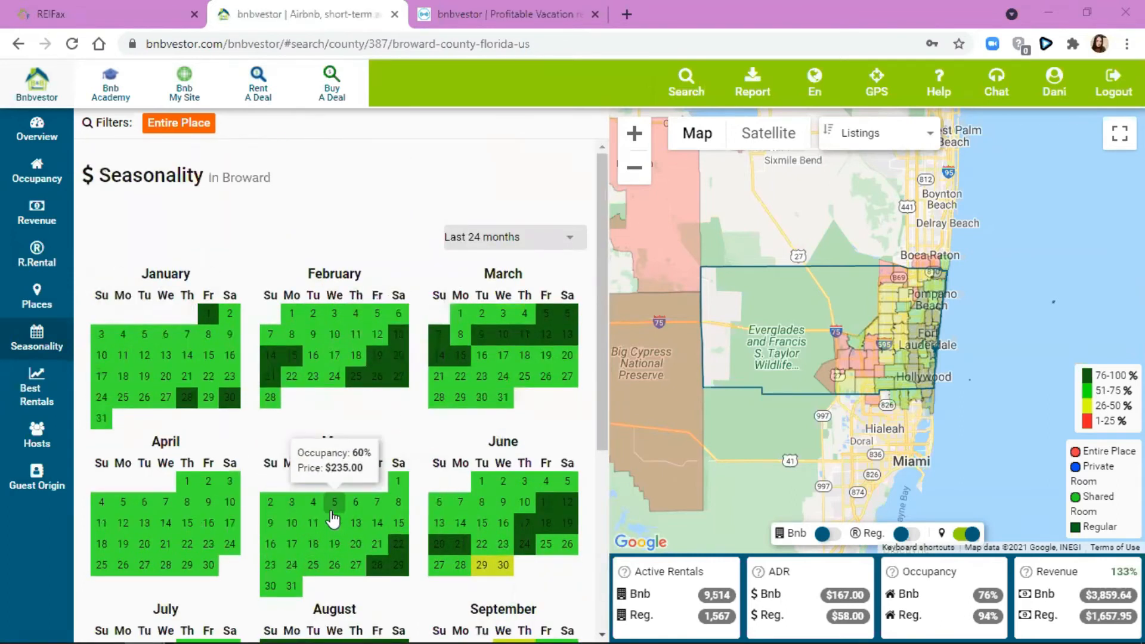
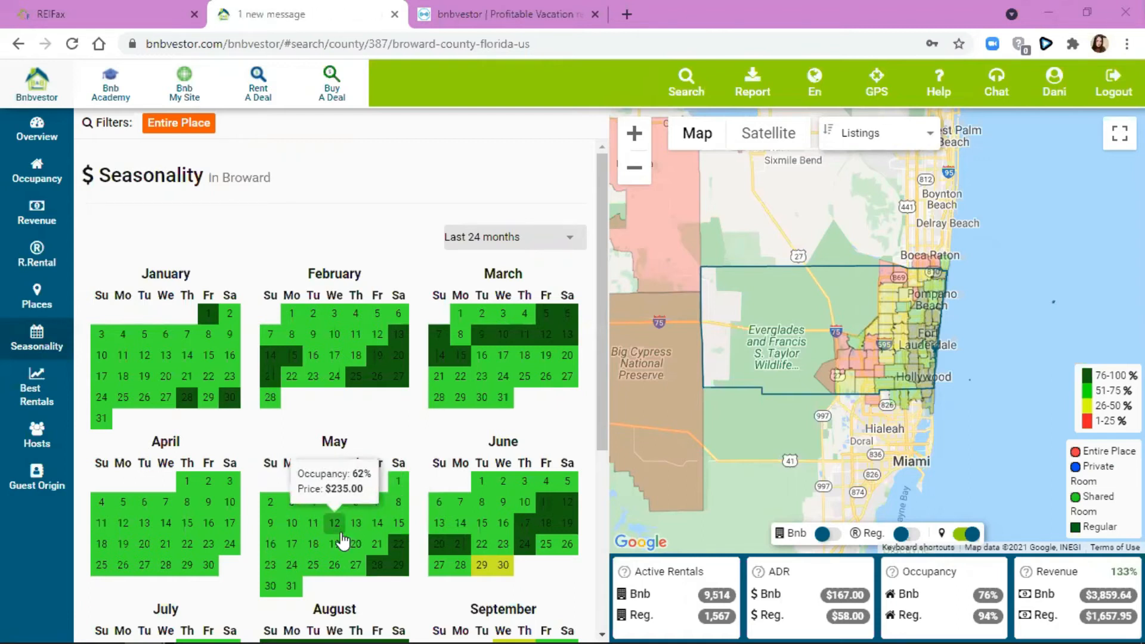
- Scroll through Broward's Seasonality calendar, reading daily occupancy and prices
{"action": "scroll", "coordinate": [537, 513], "scroll_direction": "down", "scroll_amount": 2}
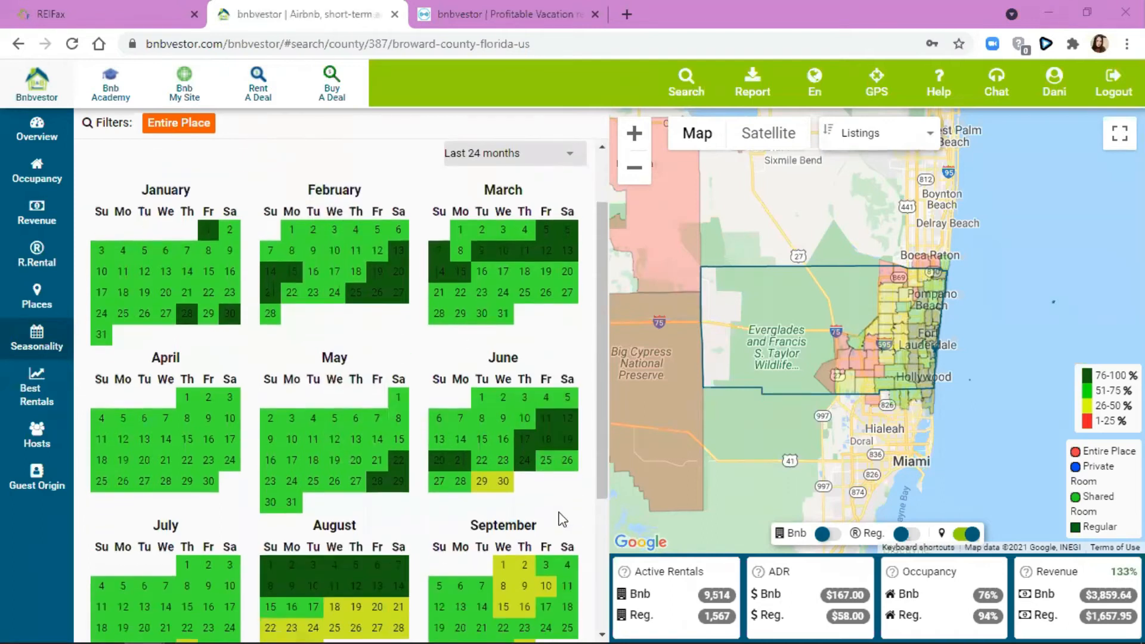
{"action": "scroll", "coordinate": [347, 438], "scroll_direction": "down", "scroll_amount": 3}
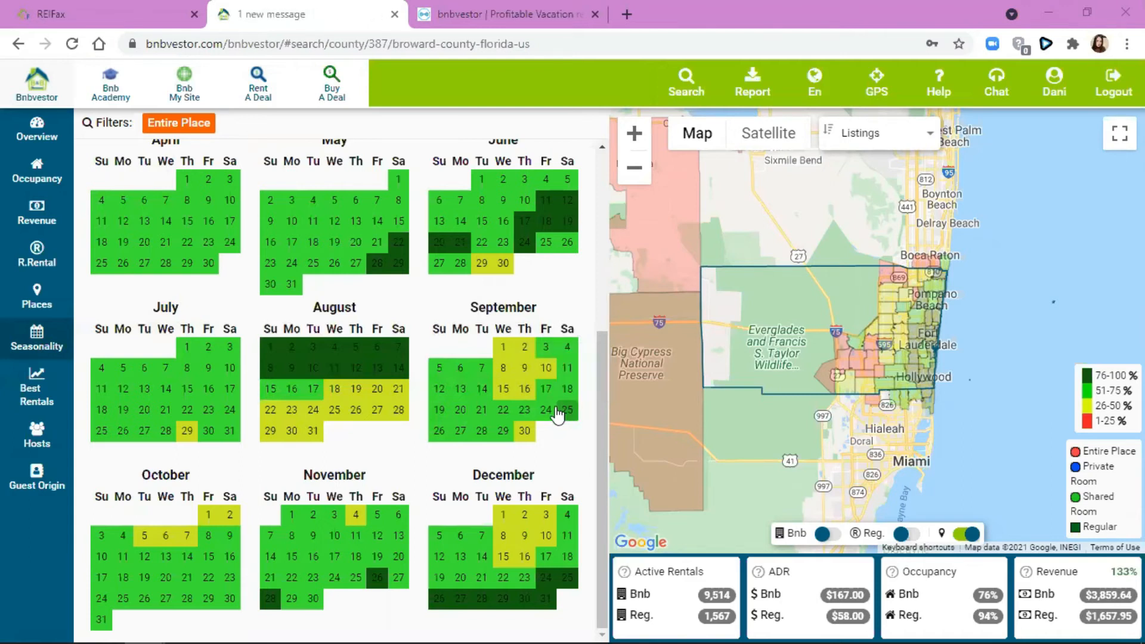
{"action": "mouse_move", "coordinate": [565, 415]}
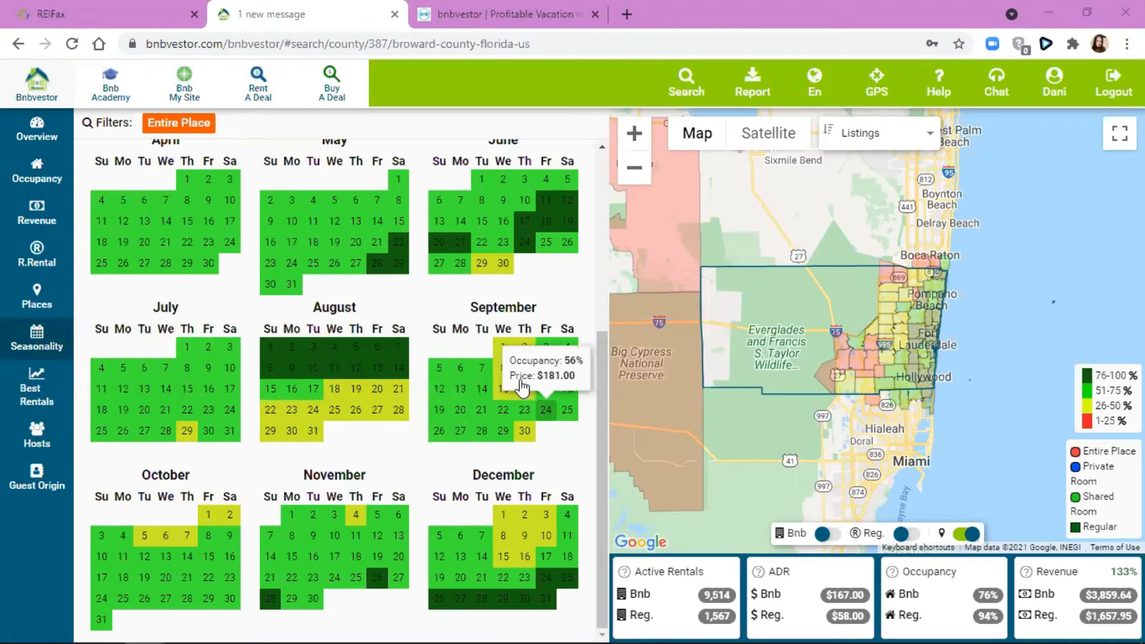
{"action": "mouse_move", "coordinate": [505, 372]}
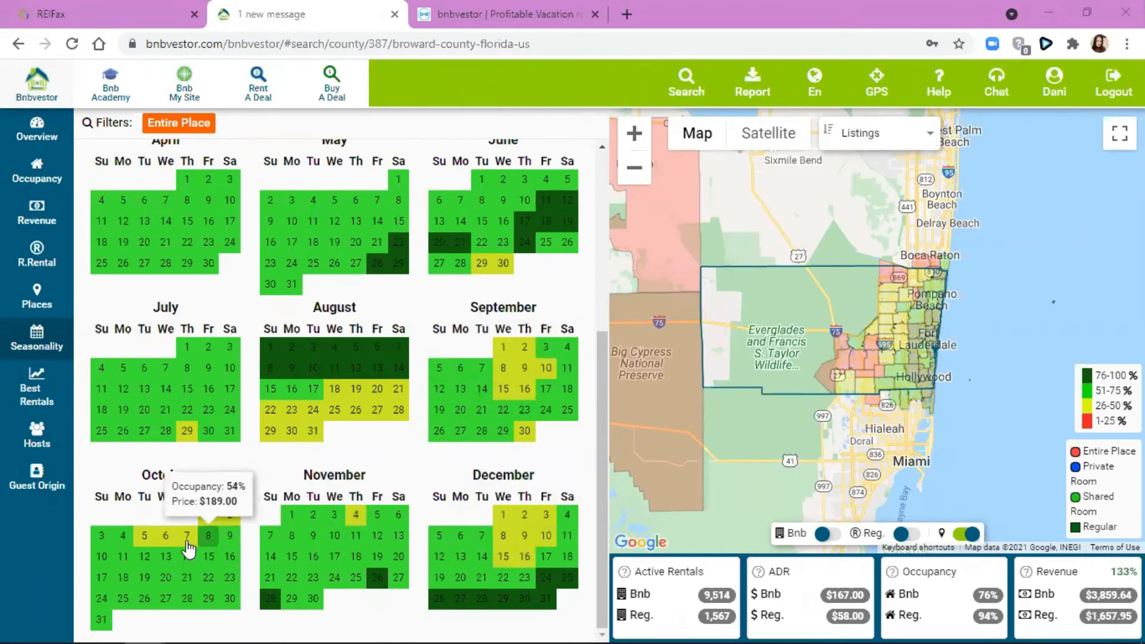
{"action": "scroll", "coordinate": [402, 395], "scroll_direction": "up", "scroll_amount": 5}
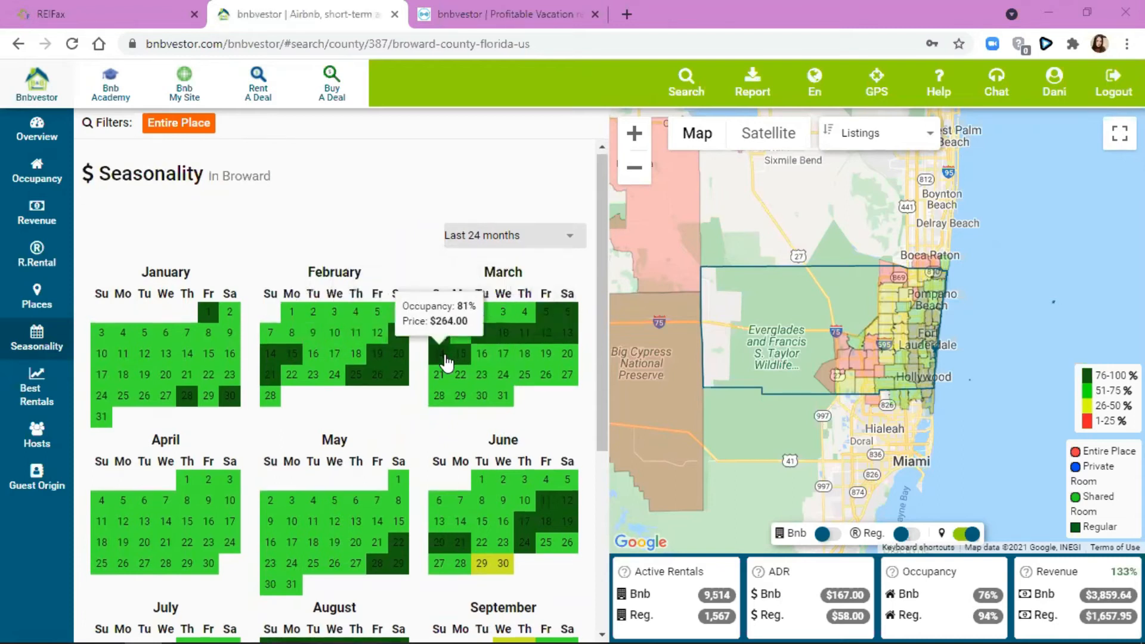
{"action": "scroll", "coordinate": [447, 358], "scroll_direction": "down", "scroll_amount": 3}
{"action": "scroll", "coordinate": [476, 592], "scroll_direction": "down", "scroll_amount": 2}
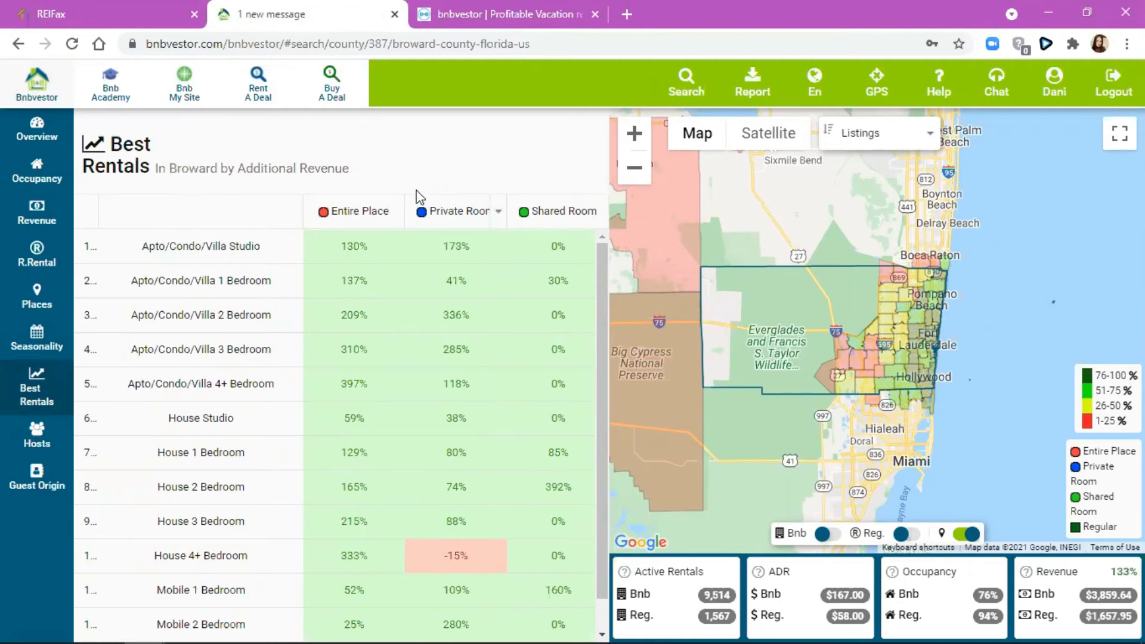
- Sort Best Rentals by Entire Place descending, with Apto/Condo/Villa 4+ Bedroom at 397% on top
{"action": "left_click", "coordinate": [390, 215]}
{"action": "left_click", "coordinate": [434, 273]}
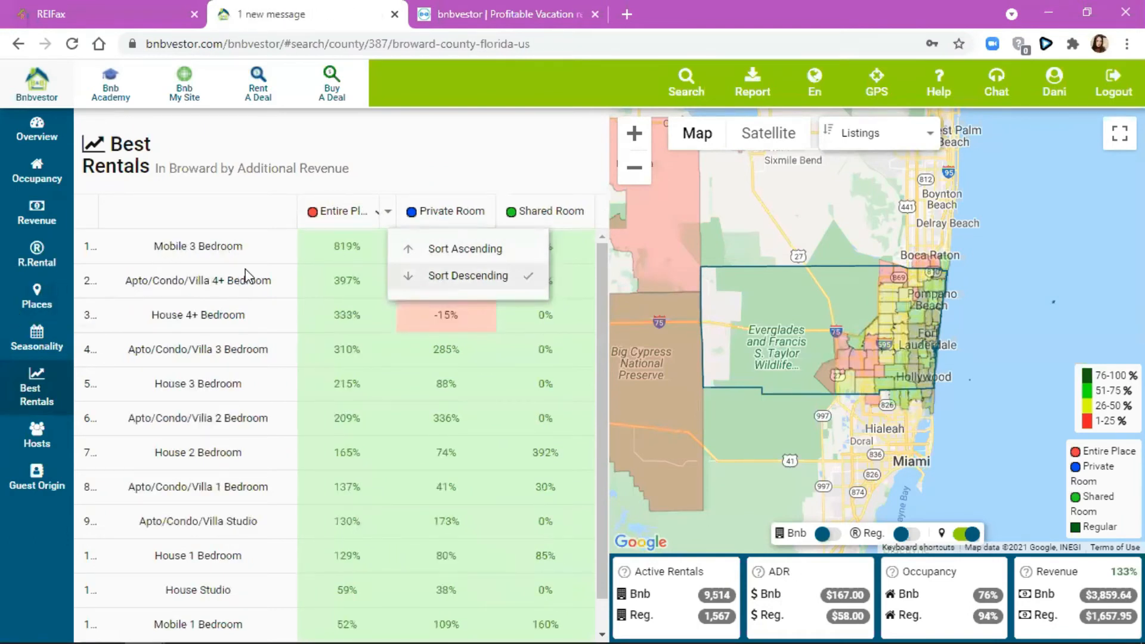
{"action": "left_click", "coordinate": [248, 285]}
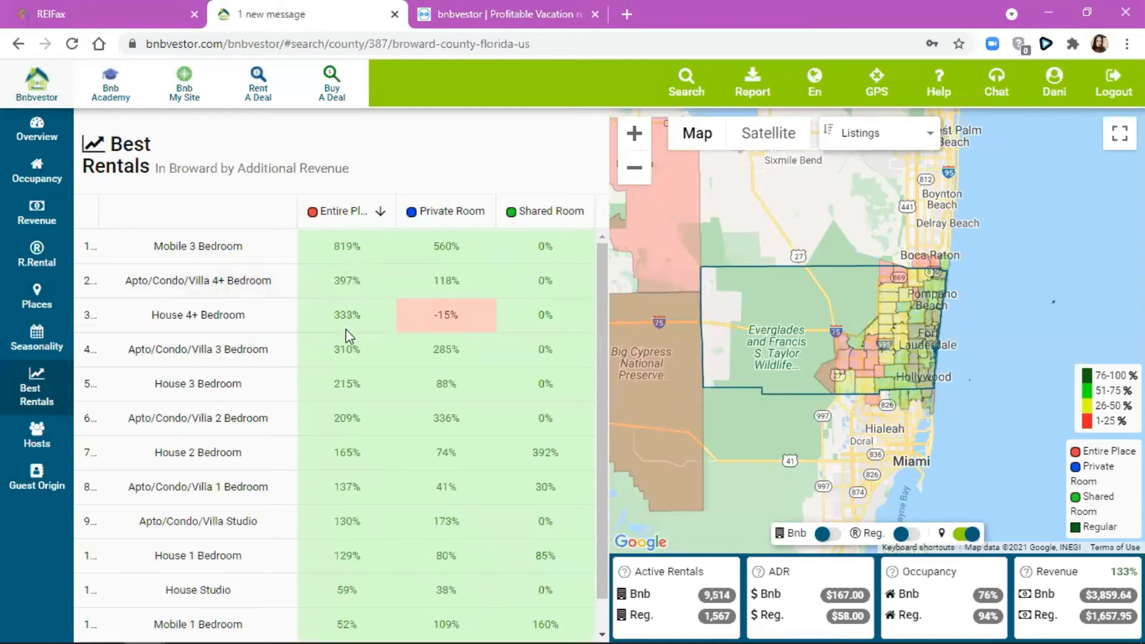
{"action": "scroll", "coordinate": [328, 414], "scroll_direction": "down", "scroll_amount": 1}
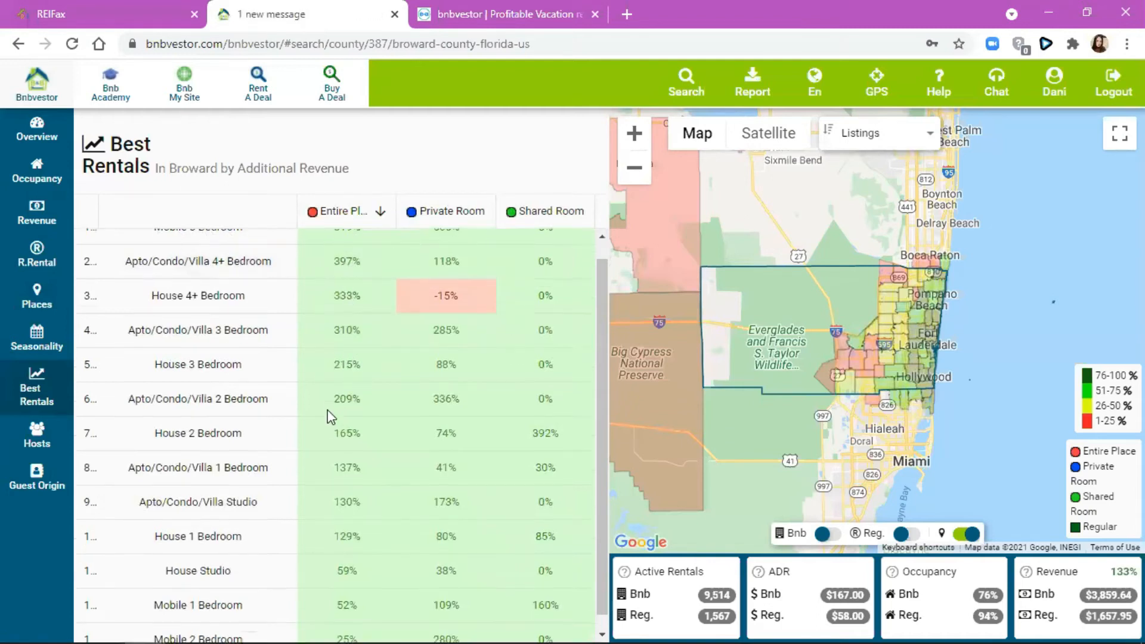
{"action": "scroll", "coordinate": [342, 284], "scroll_direction": "up", "scroll_amount": 1}
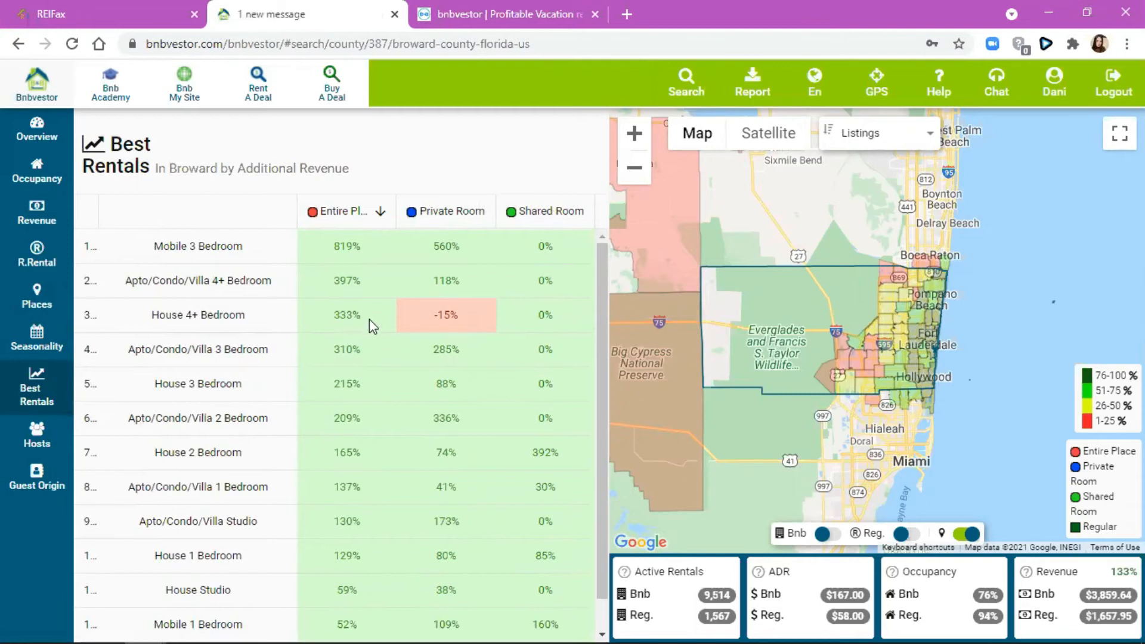
{"action": "scroll", "coordinate": [325, 538], "scroll_direction": "down", "scroll_amount": 1}
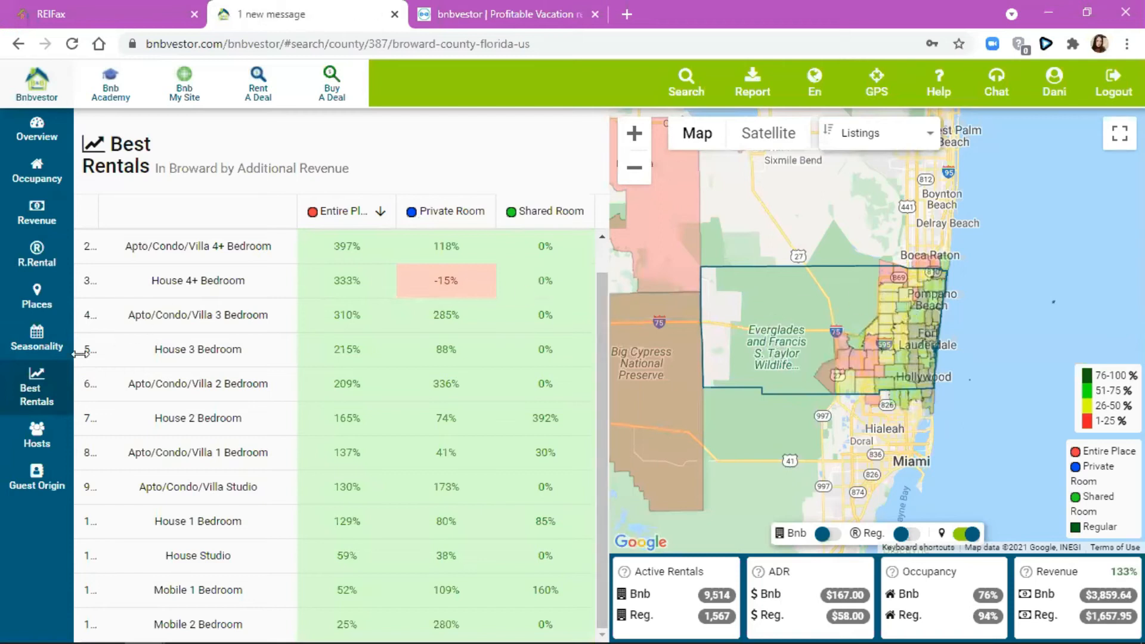
- Show Broward's Hosts list with listings, ADR, occupancy and revenue, down to 15 listings
{"action": "left_click", "coordinate": [36, 429]}
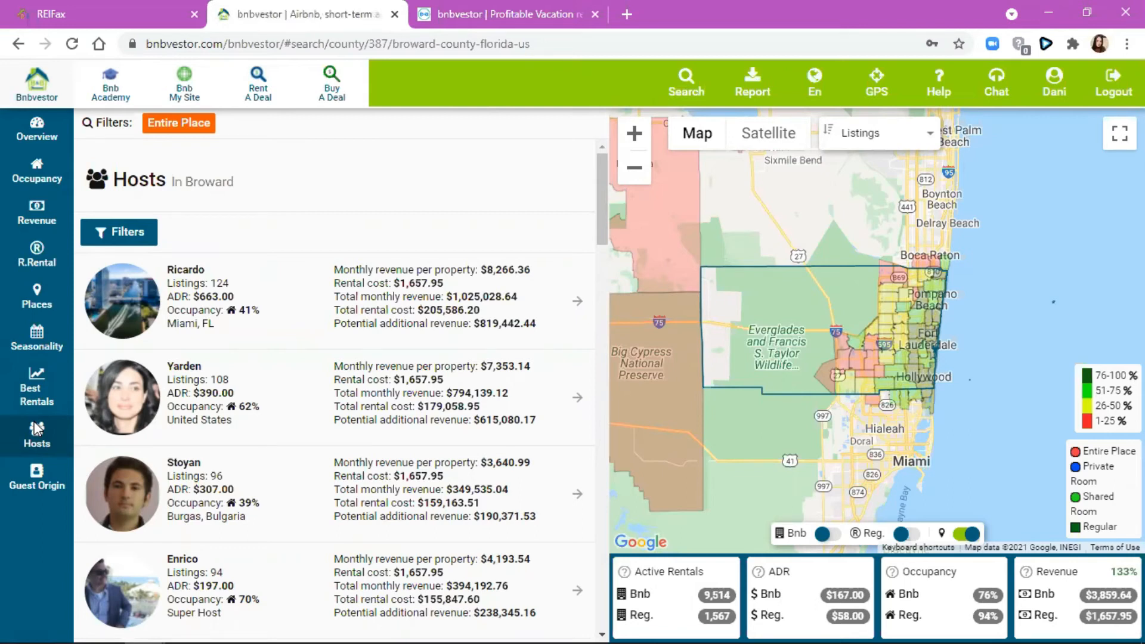
{"action": "scroll", "coordinate": [276, 220], "scroll_direction": "down", "scroll_amount": 5}
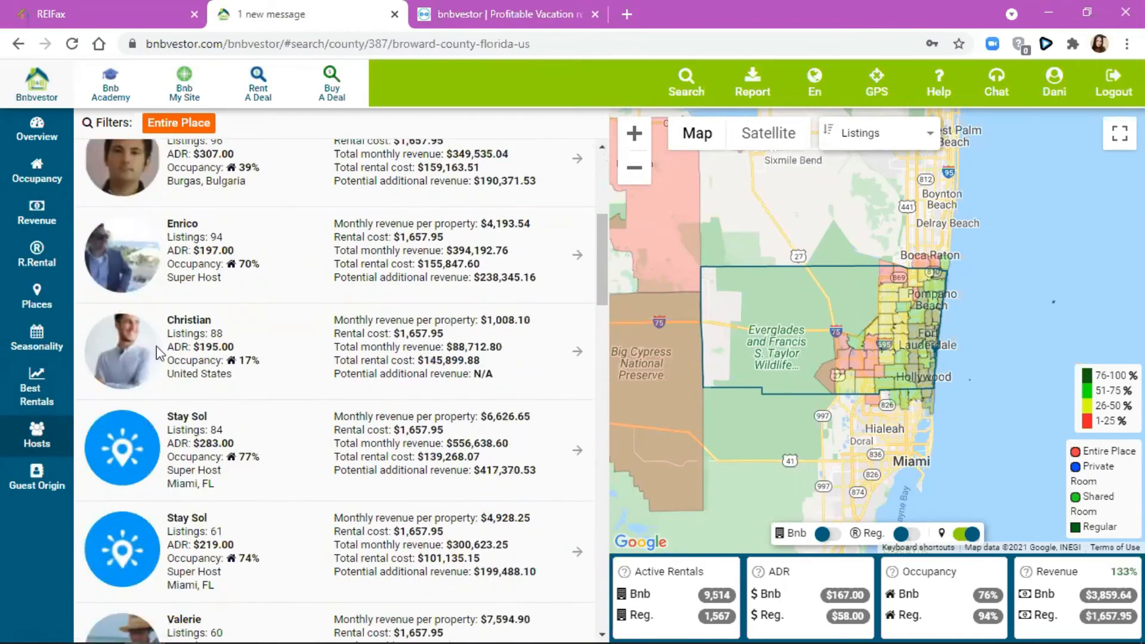
{"action": "scroll", "coordinate": [160, 353], "scroll_direction": "down", "scroll_amount": 10}
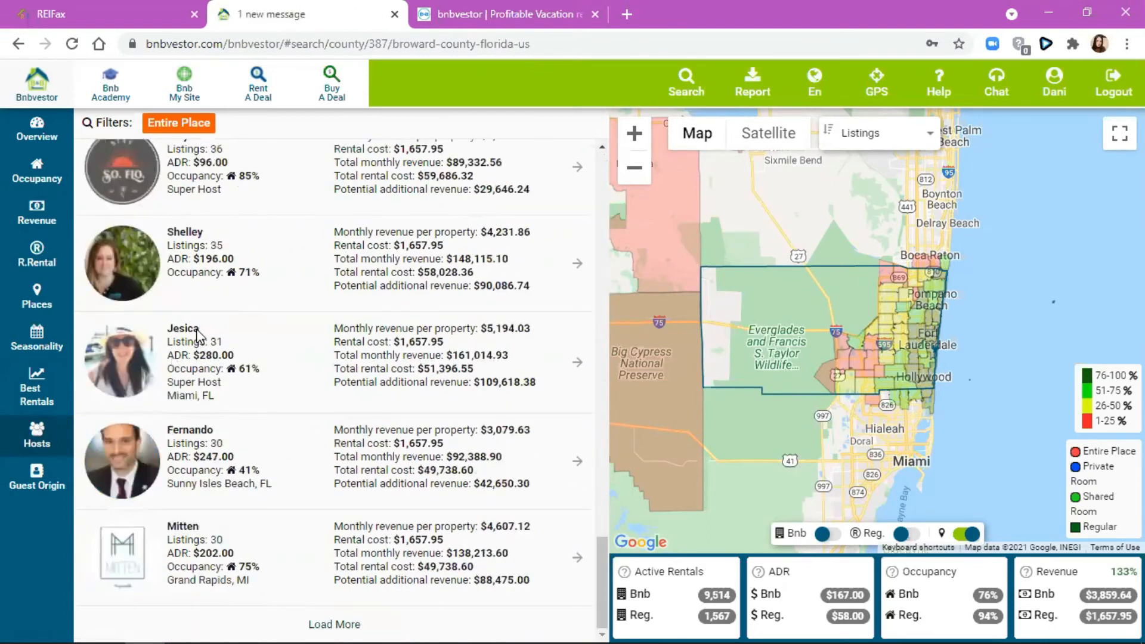
{"action": "scroll", "coordinate": [190, 291], "scroll_direction": "up", "scroll_amount": 5}
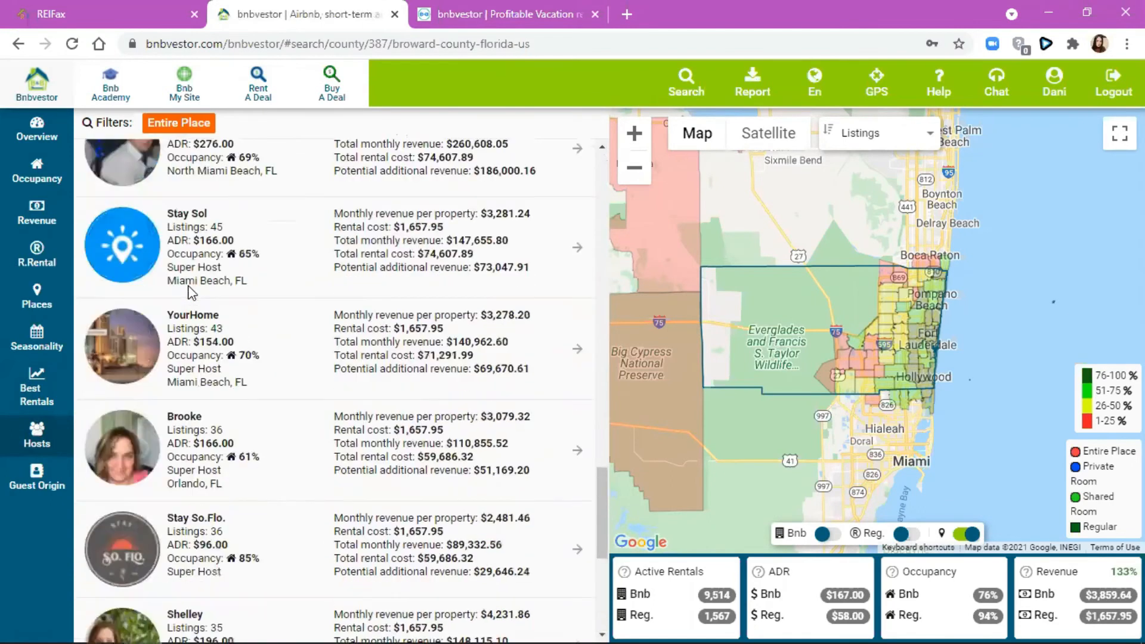
{"action": "scroll", "coordinate": [189, 291], "scroll_direction": "up", "scroll_amount": 10}
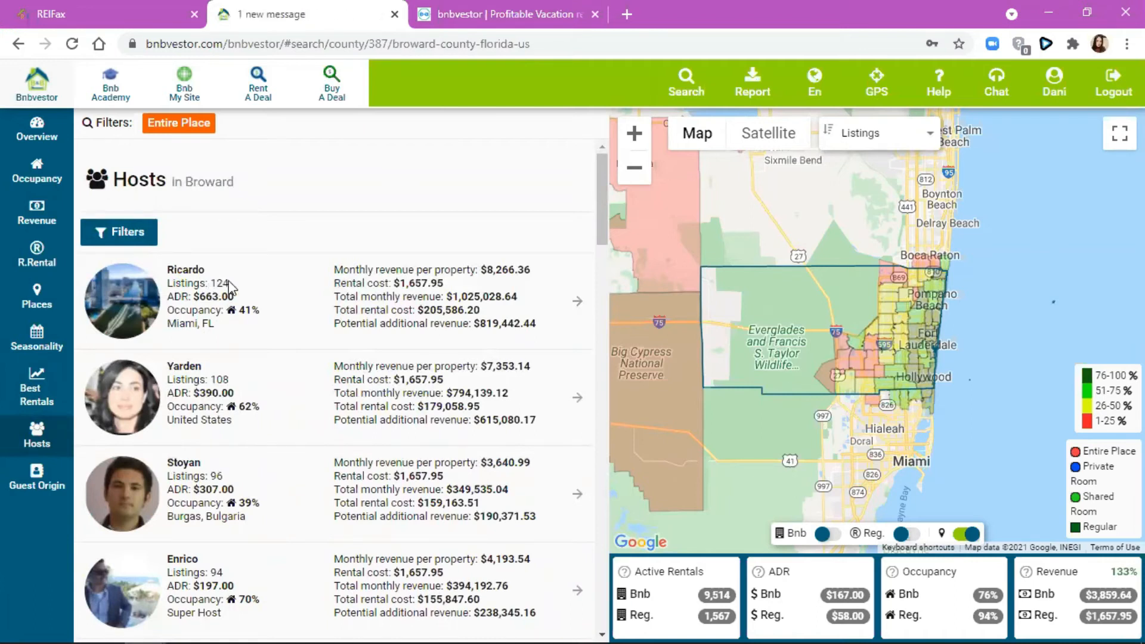
{"action": "scroll", "coordinate": [232, 367], "scroll_direction": "down", "scroll_amount": 15}
{"action": "scroll", "coordinate": [270, 263], "scroll_direction": "down", "scroll_amount": 8}
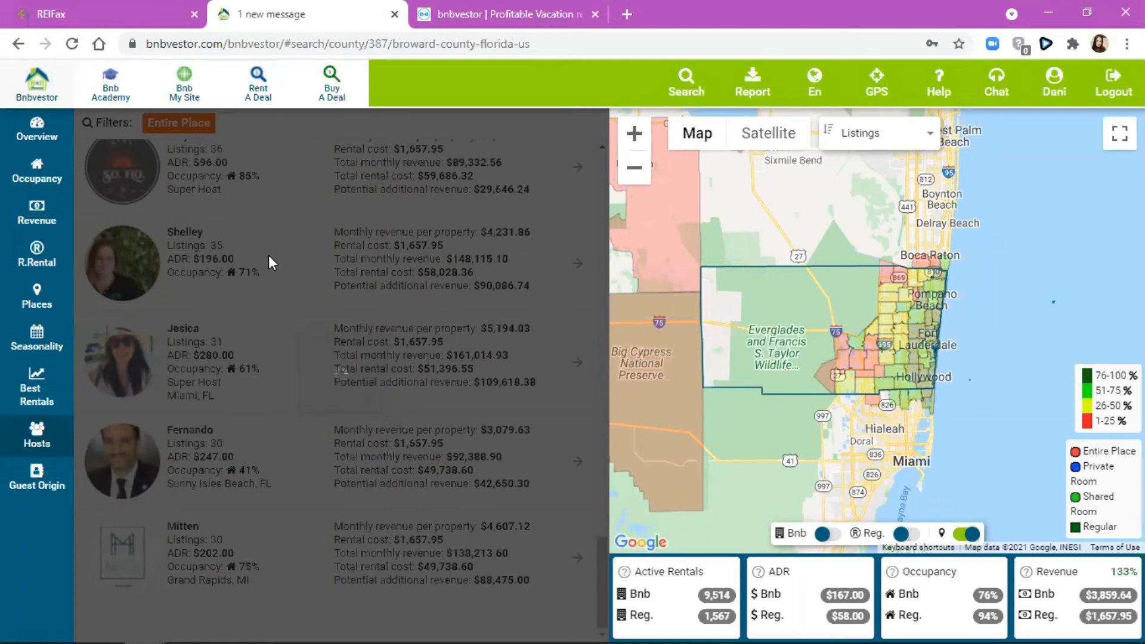
{"action": "scroll", "coordinate": [272, 263], "scroll_direction": "down", "scroll_amount": 20}
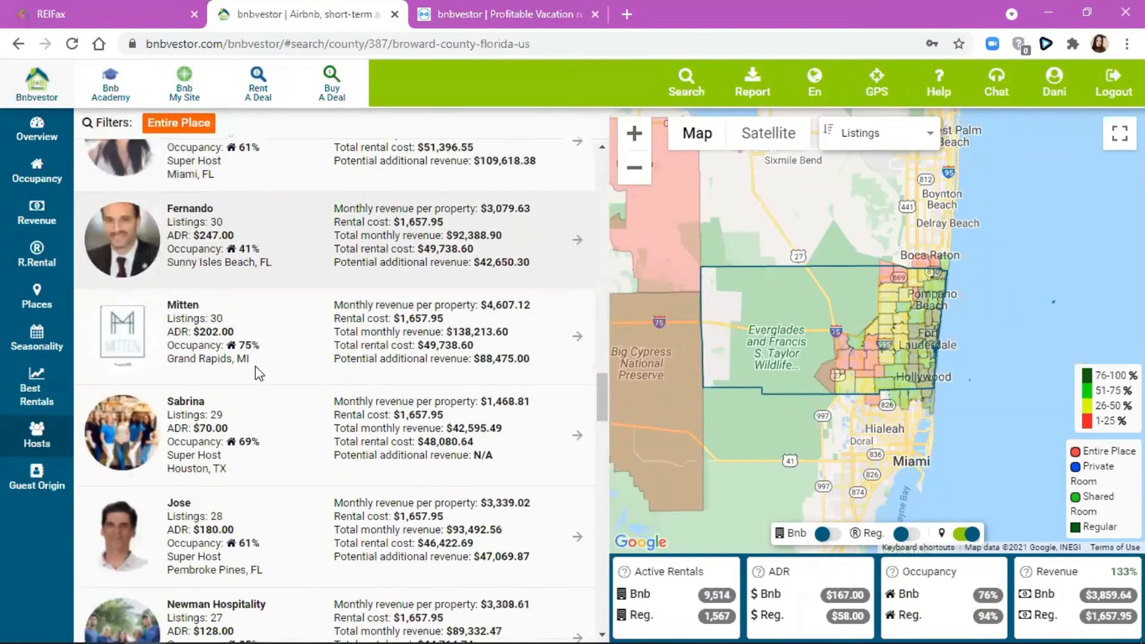
{"action": "scroll", "coordinate": [280, 489], "scroll_direction": "down", "scroll_amount": 15}
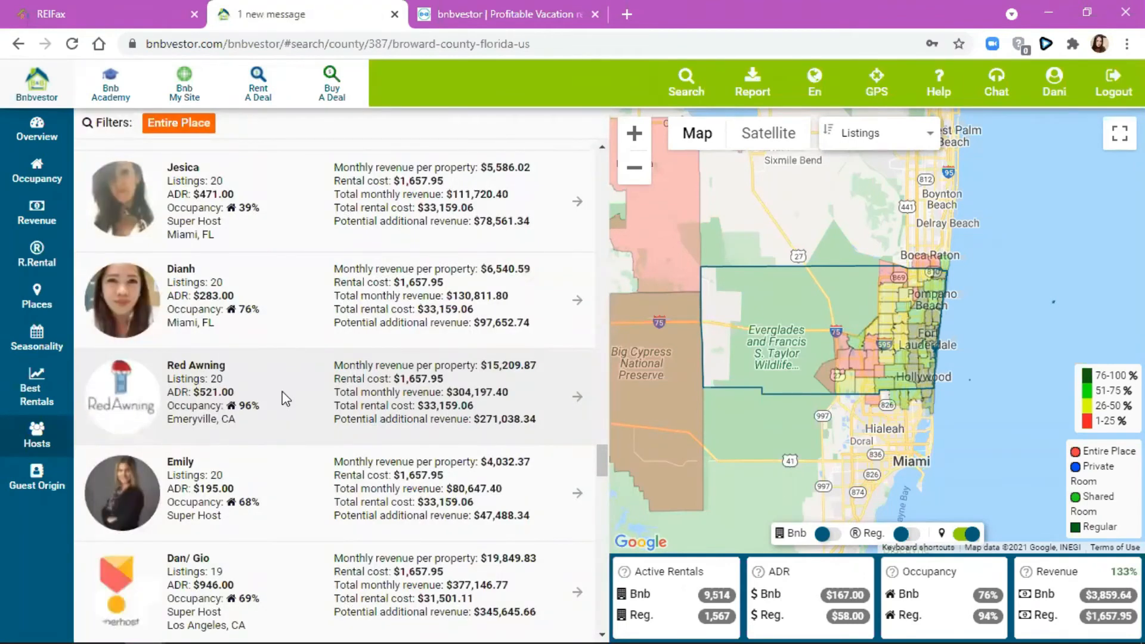
{"action": "scroll", "coordinate": [286, 398], "scroll_direction": "down", "scroll_amount": 6}
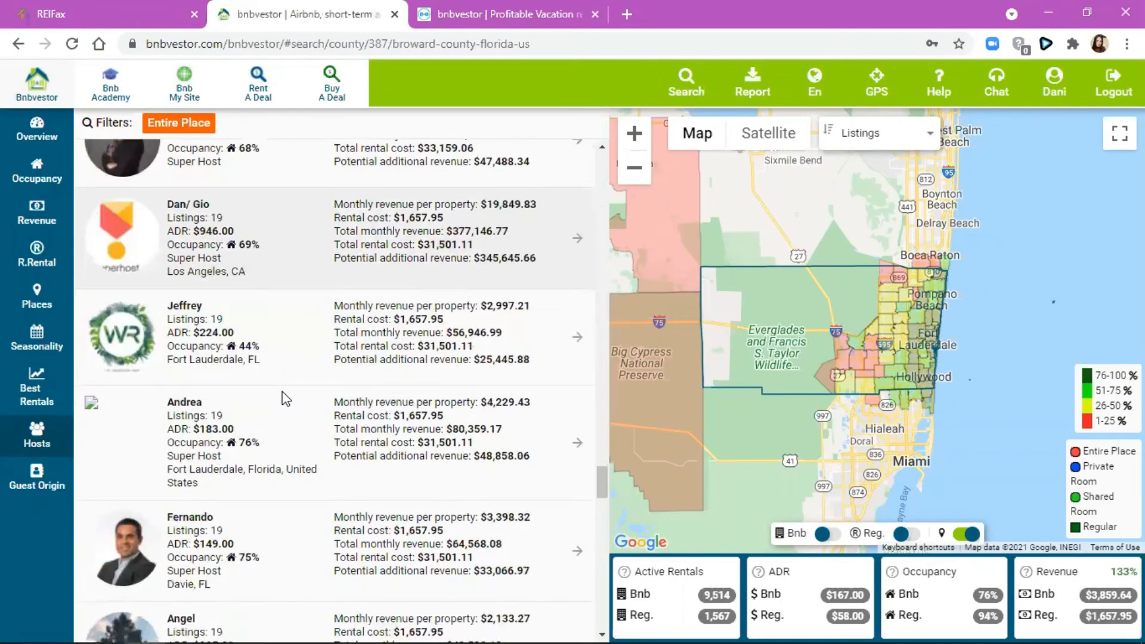
{"action": "scroll", "coordinate": [286, 399], "scroll_direction": "down", "scroll_amount": 20}
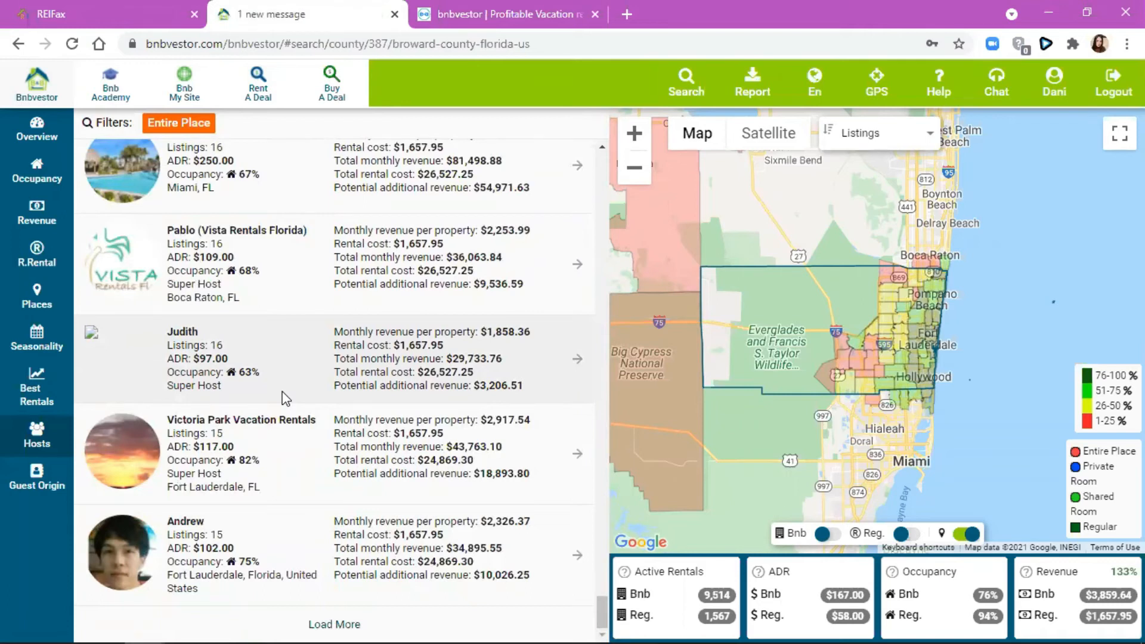
- Load two more batches of Broward hosts and scroll through them
{"action": "left_click", "coordinate": [319, 623]}
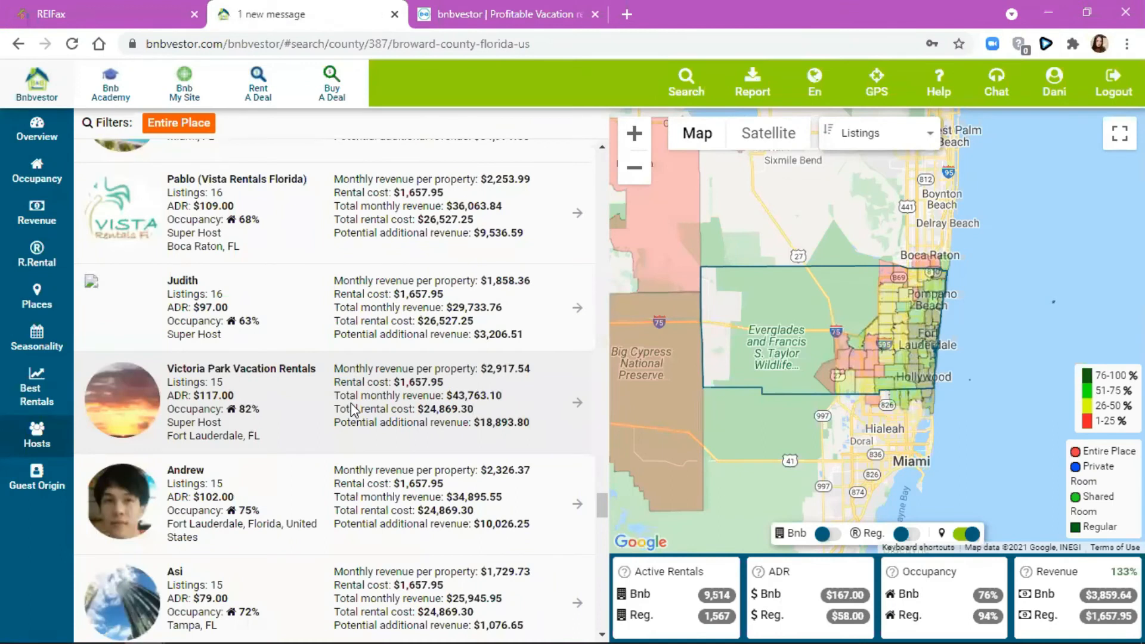
{"action": "scroll", "coordinate": [350, 402], "scroll_direction": "down", "scroll_amount": 8}
{"action": "scroll", "coordinate": [352, 409], "scroll_direction": "down", "scroll_amount": 20}
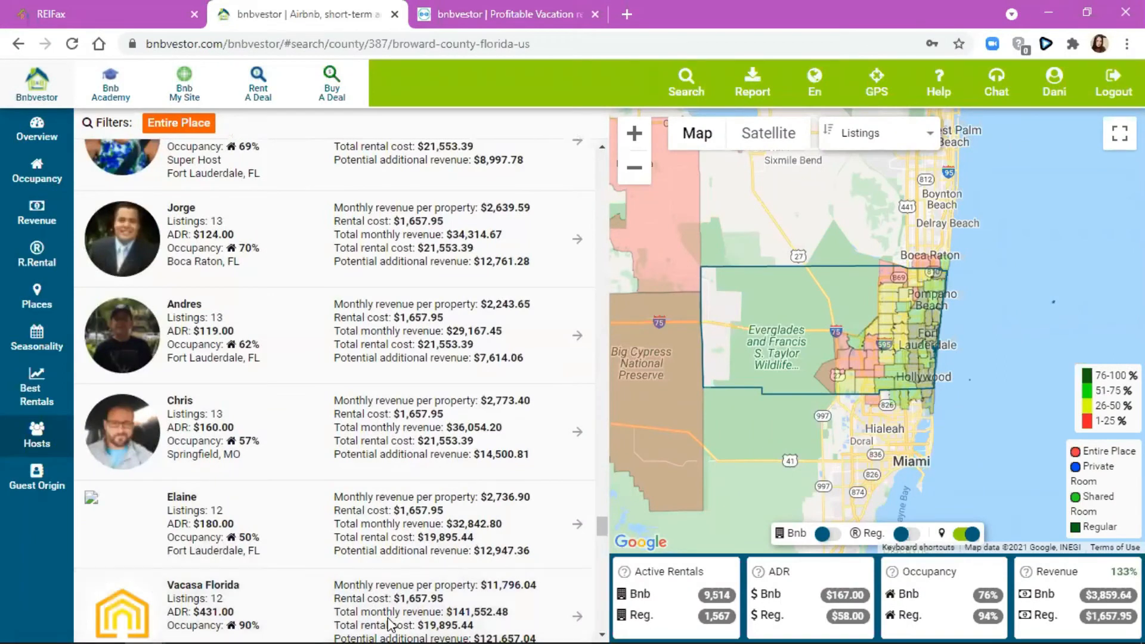
{"action": "scroll", "coordinate": [464, 561], "scroll_direction": "down", "scroll_amount": 20}
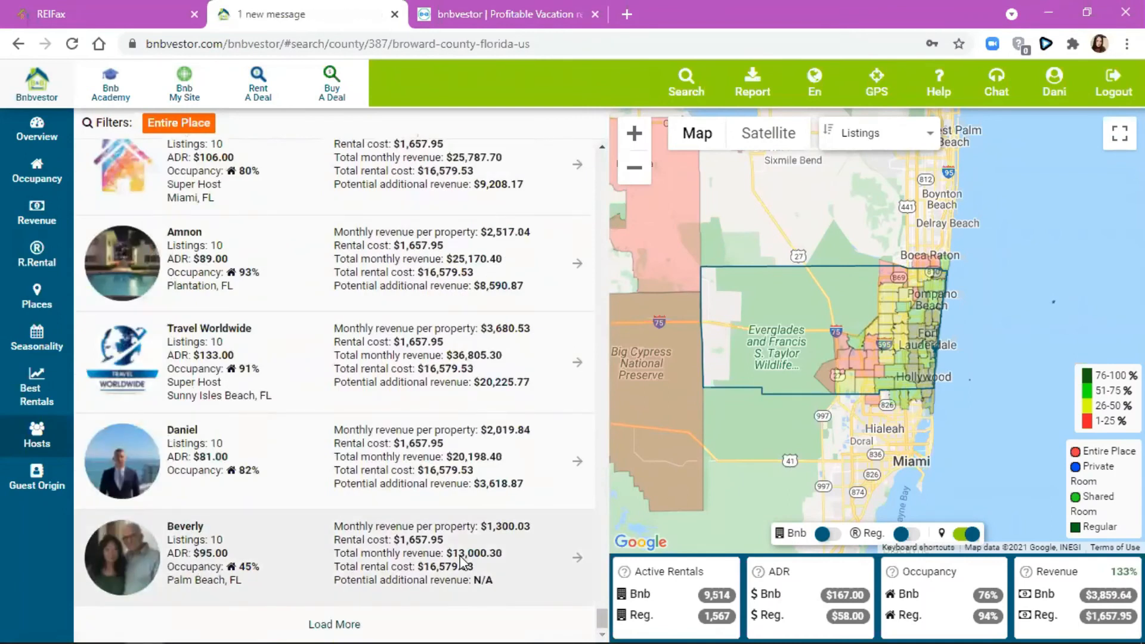
{"action": "left_click", "coordinate": [349, 624]}
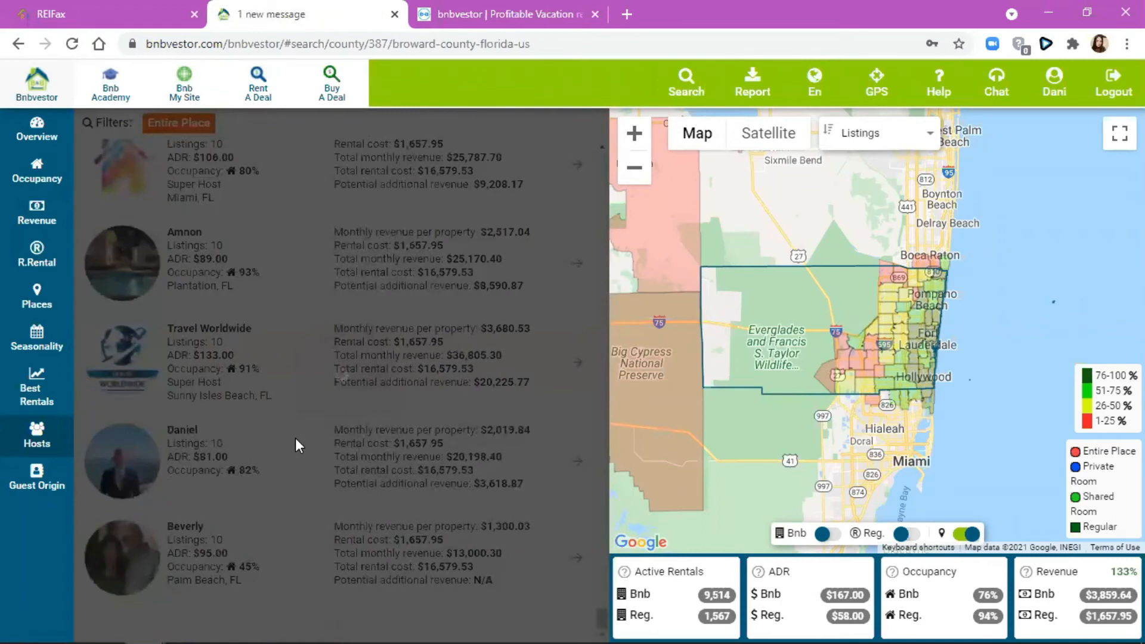
{"action": "scroll", "coordinate": [295, 438], "scroll_direction": "down", "scroll_amount": 8}
{"action": "scroll", "coordinate": [295, 438], "scroll_direction": "down", "scroll_amount": 15}
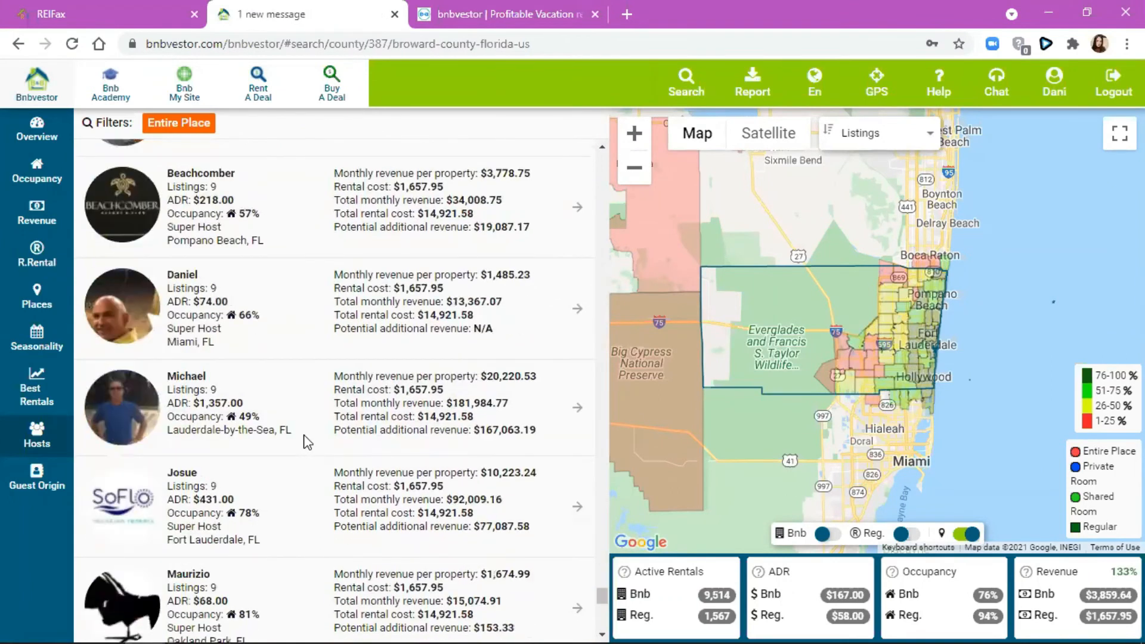
{"action": "scroll", "coordinate": [272, 448], "scroll_direction": "down", "scroll_amount": 10}
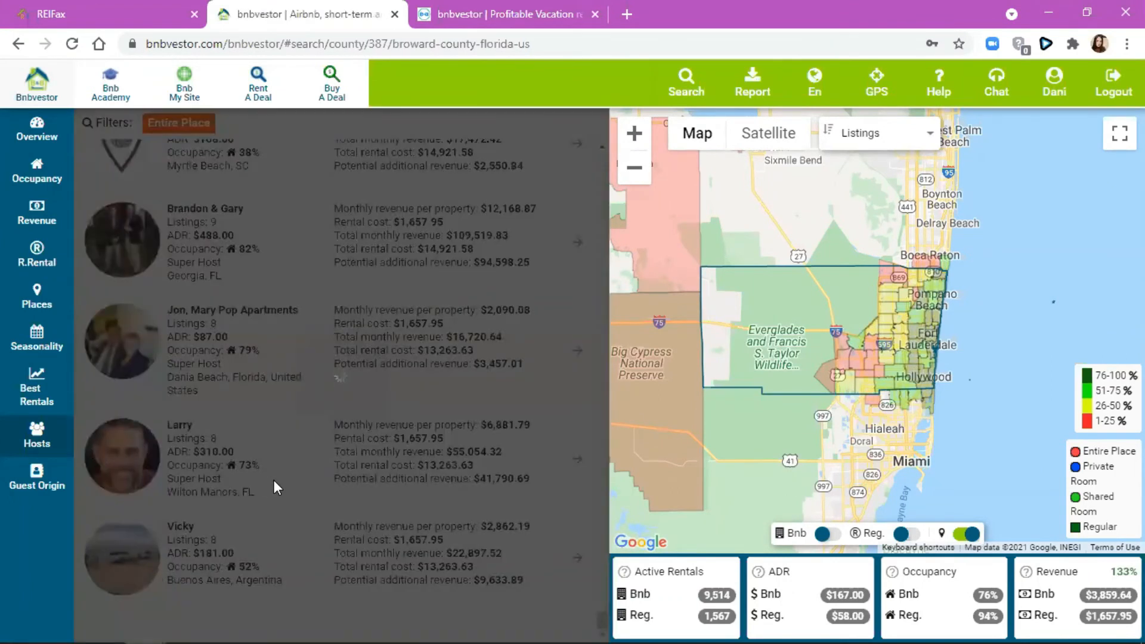
{"action": "scroll", "coordinate": [285, 475], "scroll_direction": "down", "scroll_amount": 12}
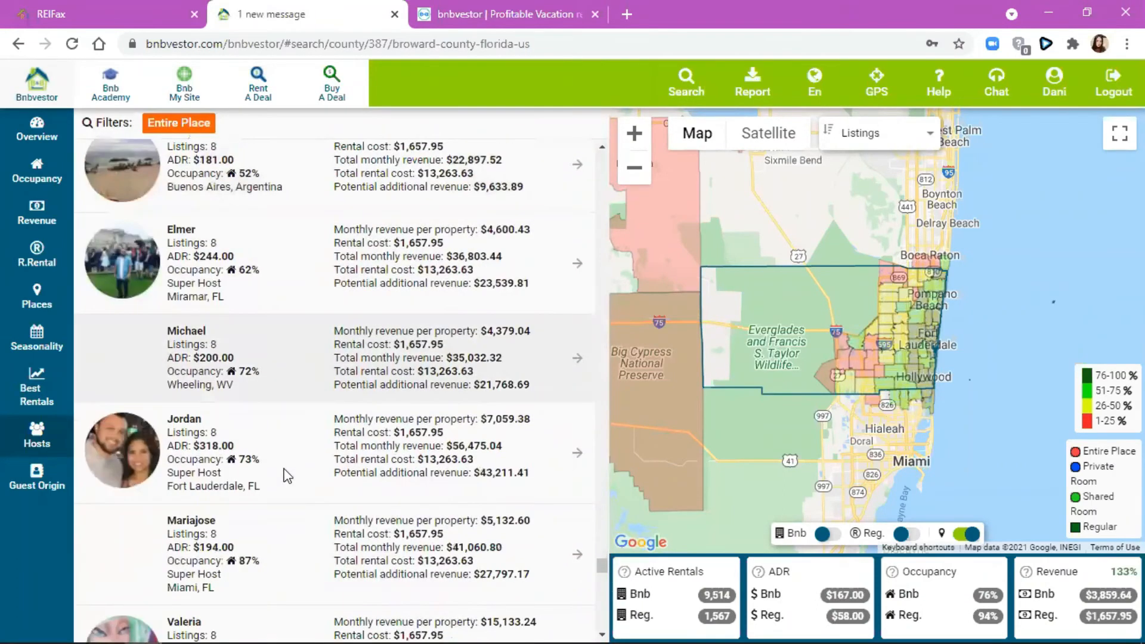
{"action": "scroll", "coordinate": [285, 473], "scroll_direction": "down", "scroll_amount": 15}
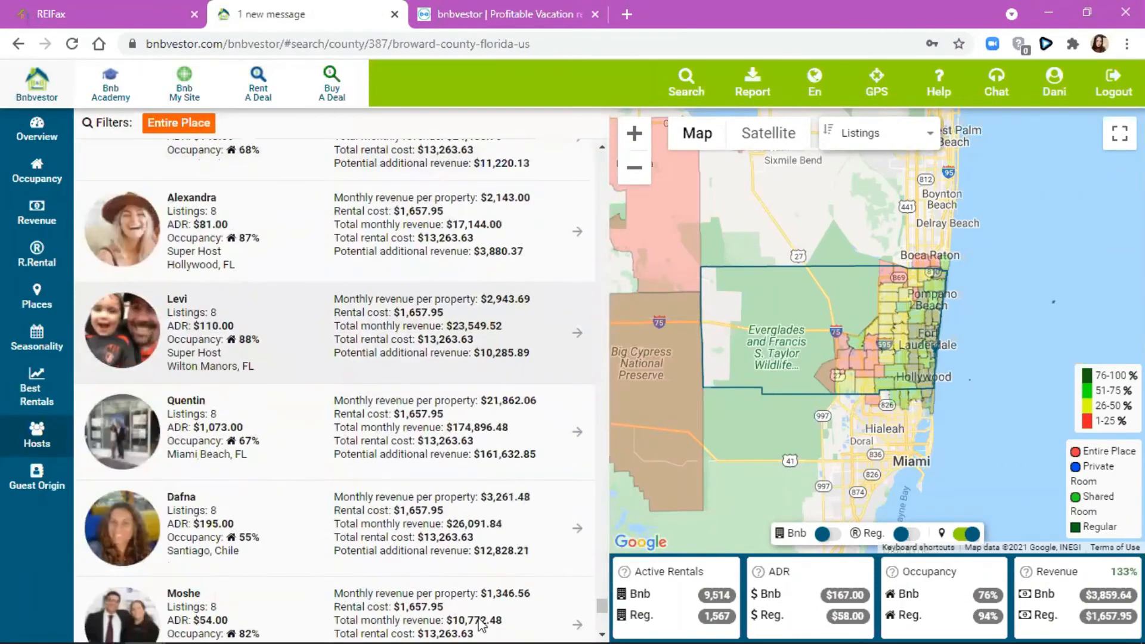
- Load another batch and open the host with 6 listings and $224 ADR
{"action": "left_click", "coordinate": [352, 622]}
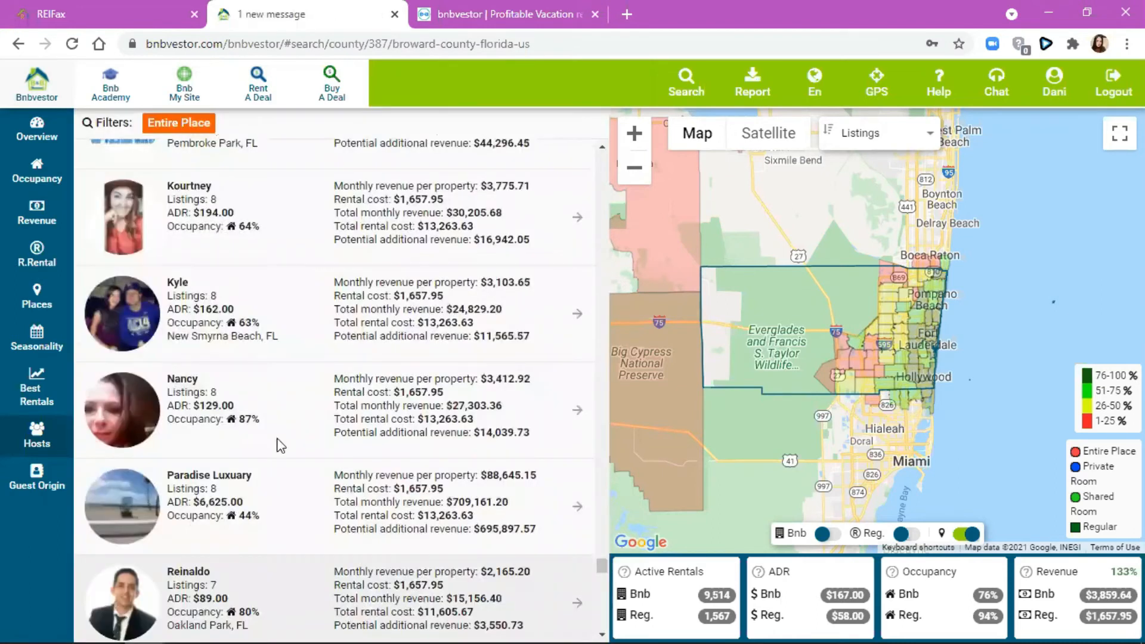
{"action": "scroll", "coordinate": [312, 371], "scroll_direction": "down", "scroll_amount": 2}
{"action": "scroll", "coordinate": [392, 424], "scroll_direction": "down", "scroll_amount": 12}
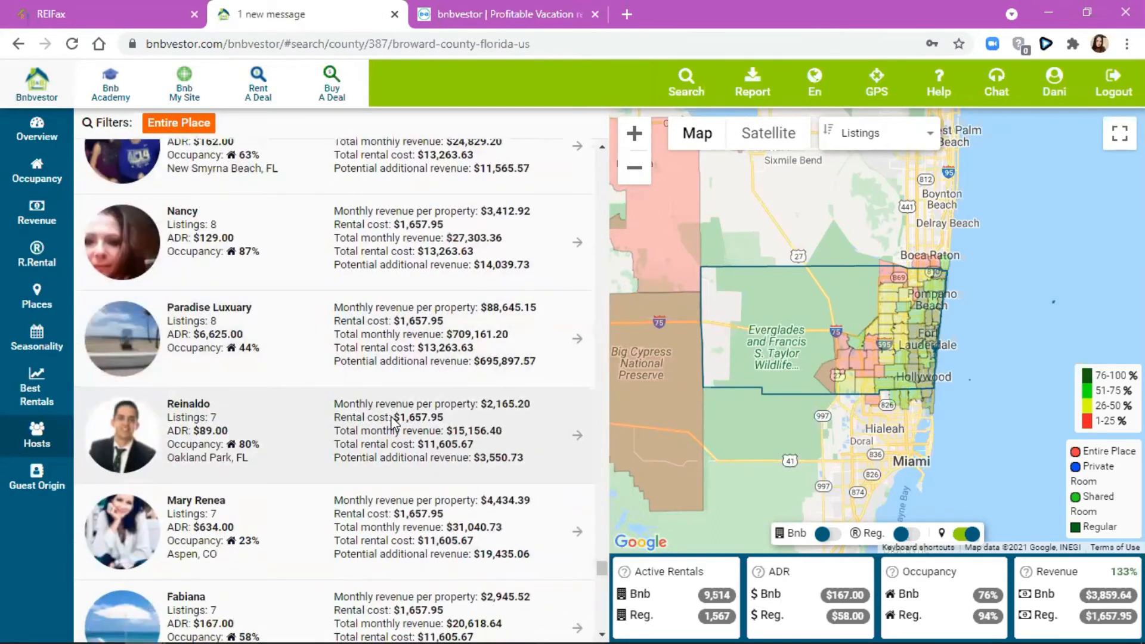
{"action": "scroll", "coordinate": [392, 424], "scroll_direction": "down", "scroll_amount": 15}
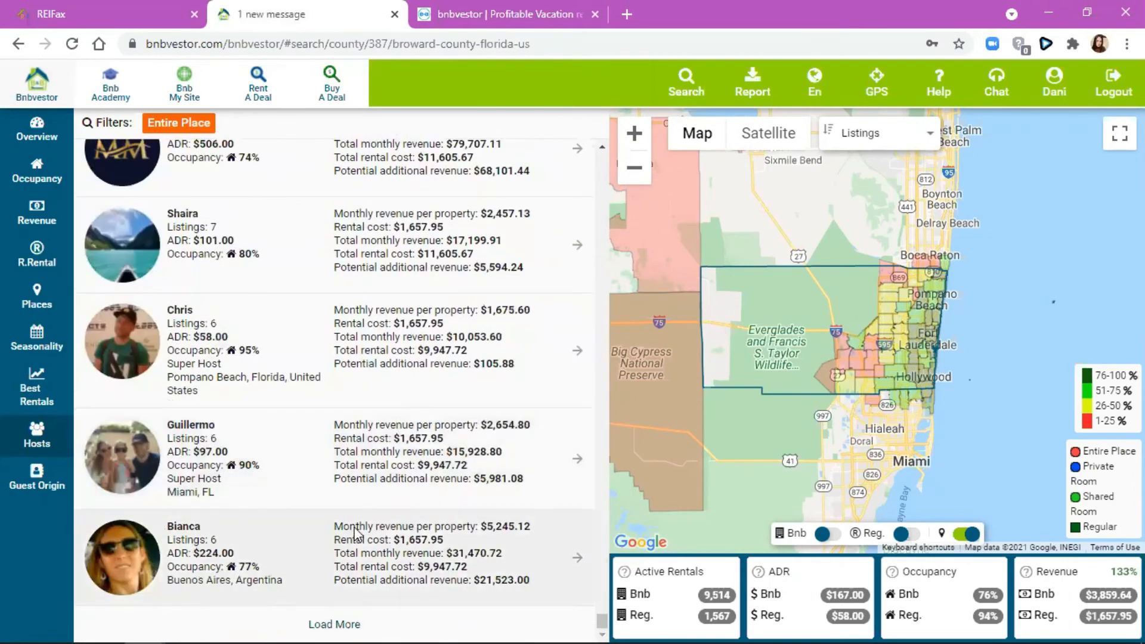
{"action": "left_click", "coordinate": [342, 542]}
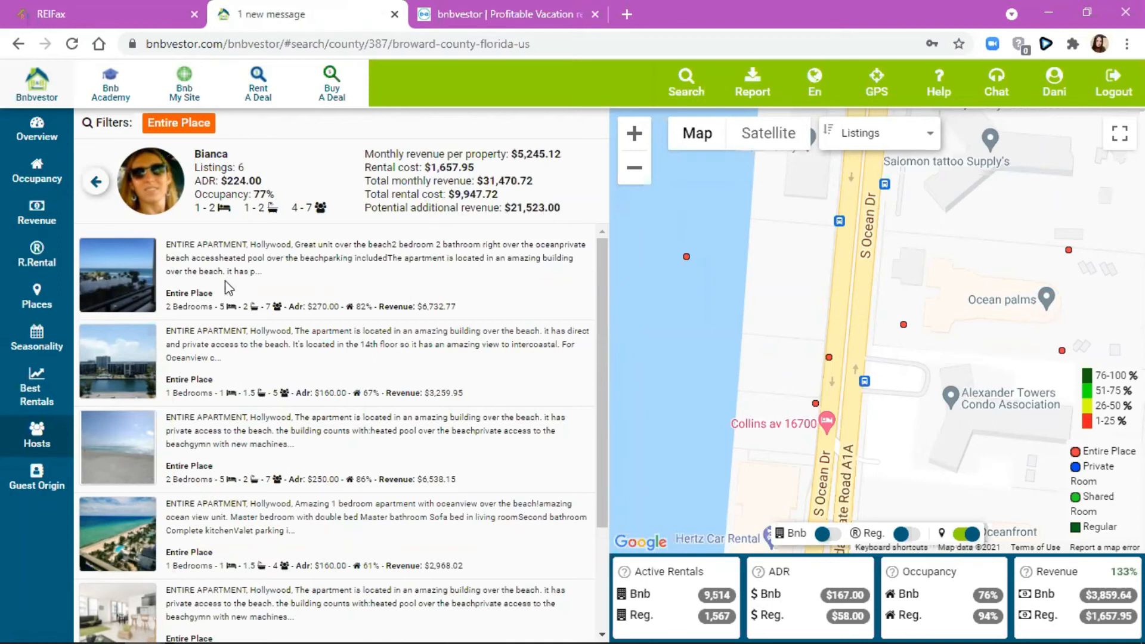
- Review the host's Hollywood listings, including 2-bedroom units at $250 ADR earning up to $6,538.15
{"action": "scroll", "coordinate": [251, 393], "scroll_direction": "down", "scroll_amount": 2}
{"action": "scroll", "coordinate": [251, 394], "scroll_direction": "down", "scroll_amount": 1}
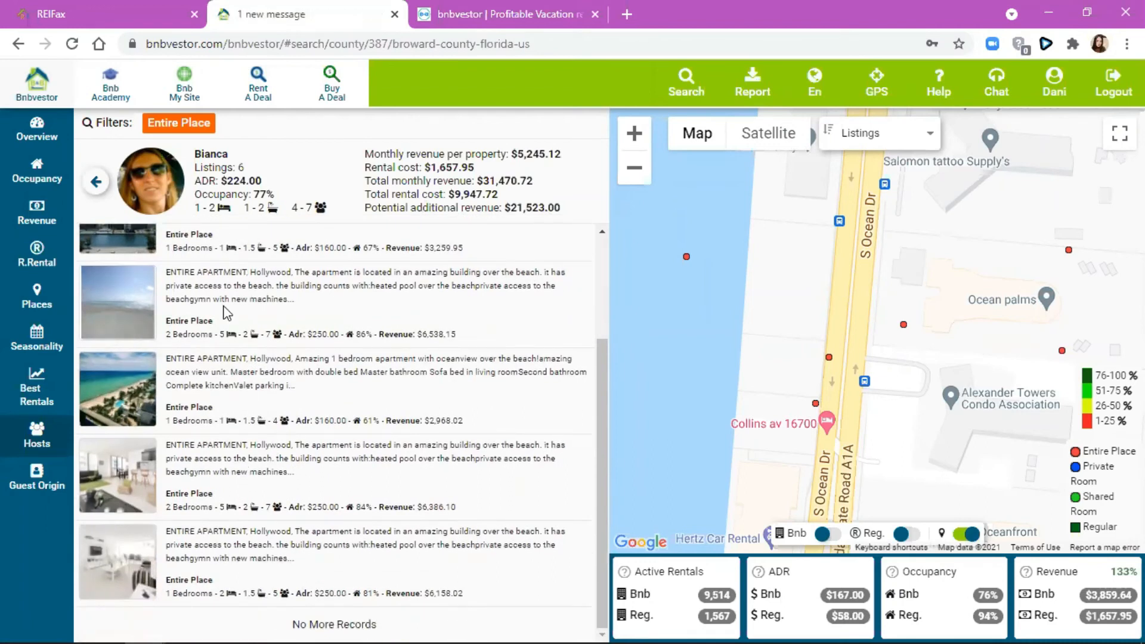
{"action": "scroll", "coordinate": [224, 312], "scroll_direction": "up", "scroll_amount": 3}
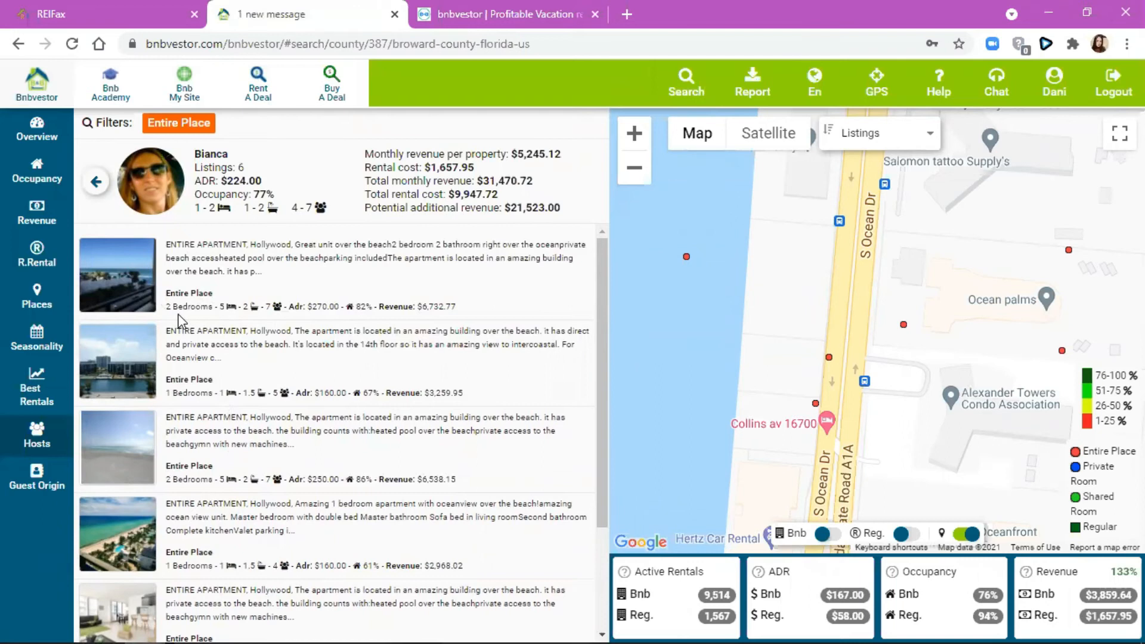
{"action": "scroll", "coordinate": [199, 307], "scroll_direction": "down", "scroll_amount": 3}
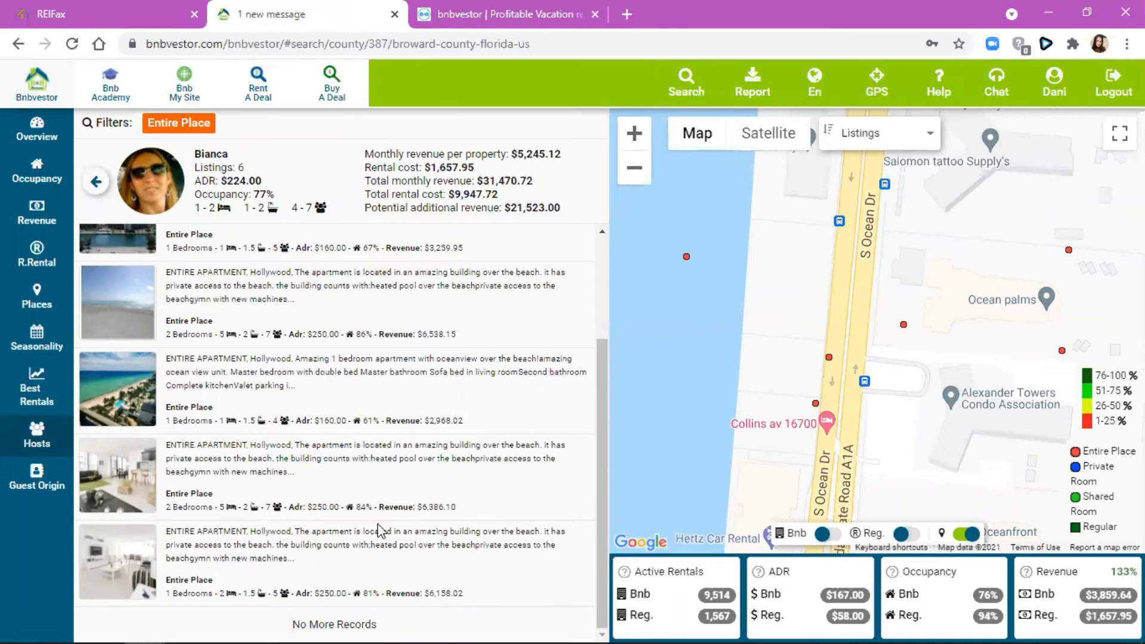
{"action": "scroll", "coordinate": [256, 477], "scroll_direction": "up", "scroll_amount": 3}
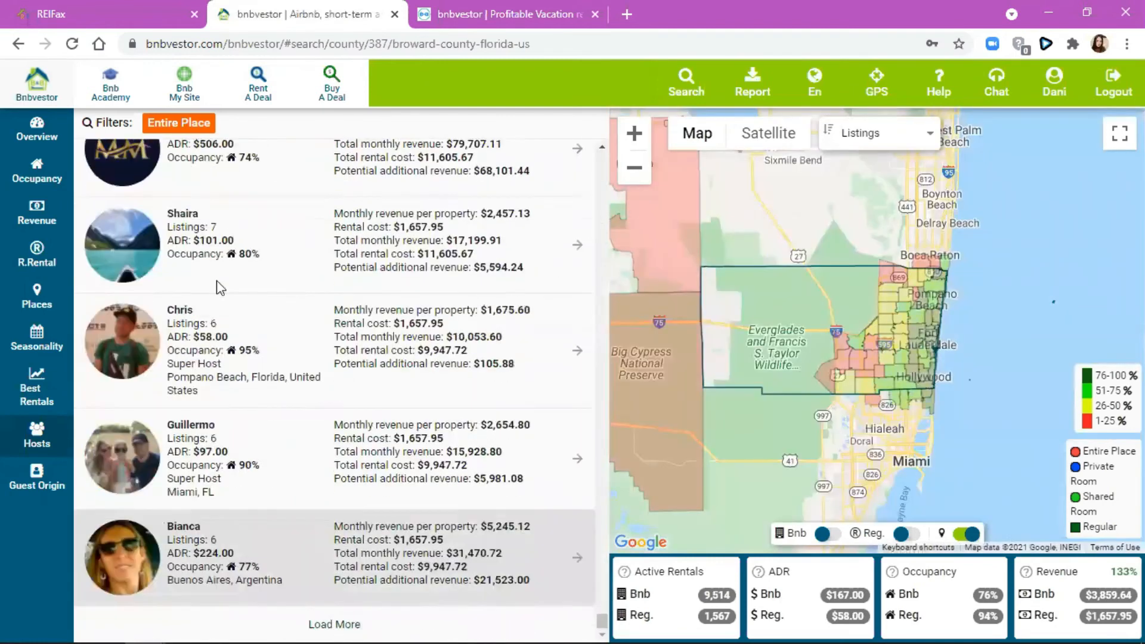
- Load the next hosts, including a six-listing host at $261 ADR earning $37,145.22 monthly
{"action": "left_click", "coordinate": [352, 323]}
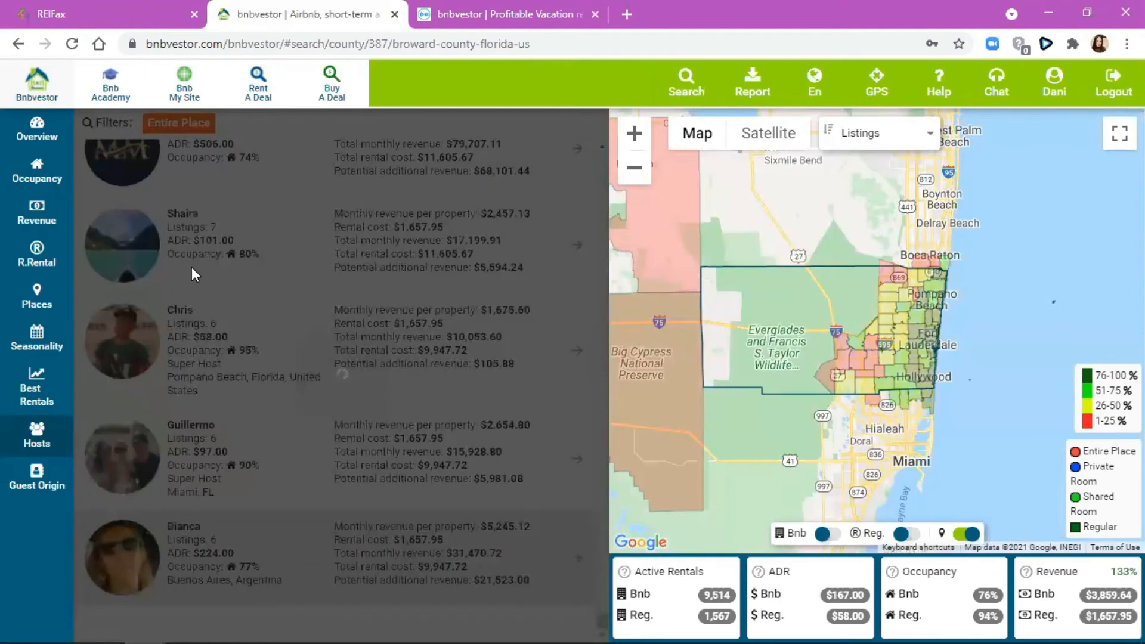
{"action": "scroll", "coordinate": [376, 397], "scroll_direction": "down", "scroll_amount": 20}
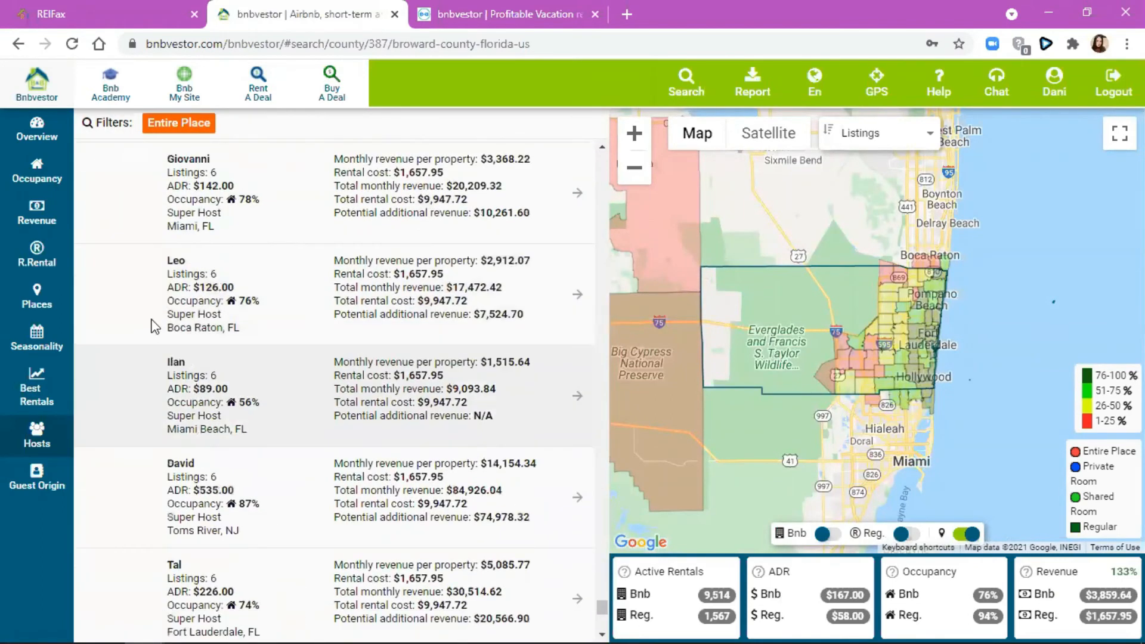
{"action": "scroll", "coordinate": [101, 381], "scroll_direction": "down", "scroll_amount": 3}
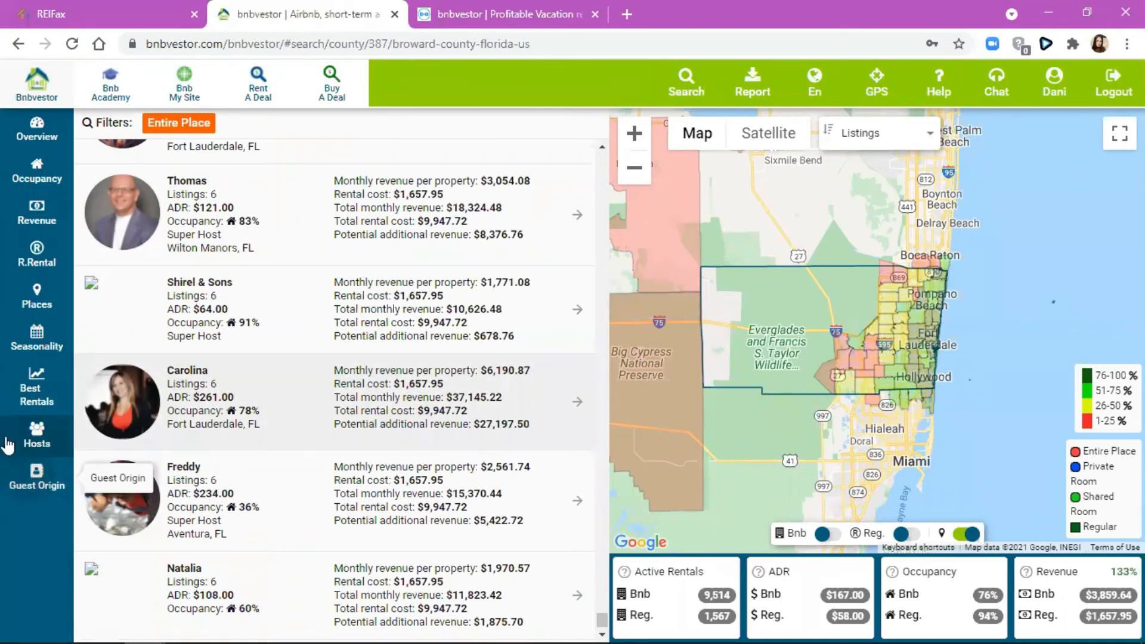
{"action": "left_click", "coordinate": [11, 481]}
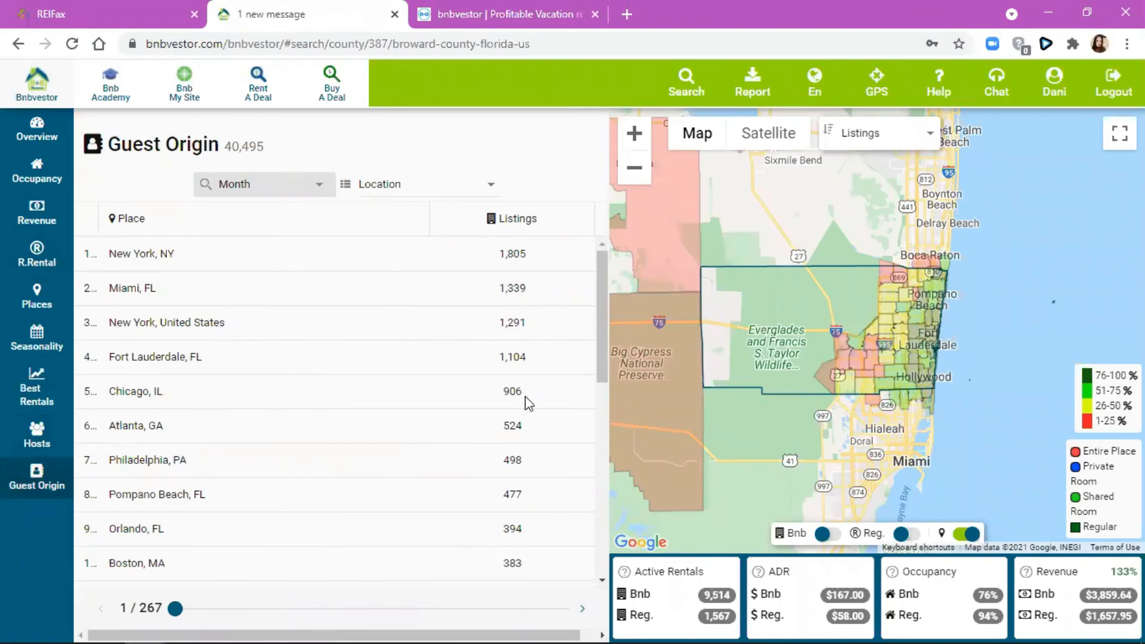
- Scroll through the Guest Origin place ranking, led by New York, NY
{"action": "scroll", "coordinate": [531, 275], "scroll_direction": "down", "scroll_amount": 8}
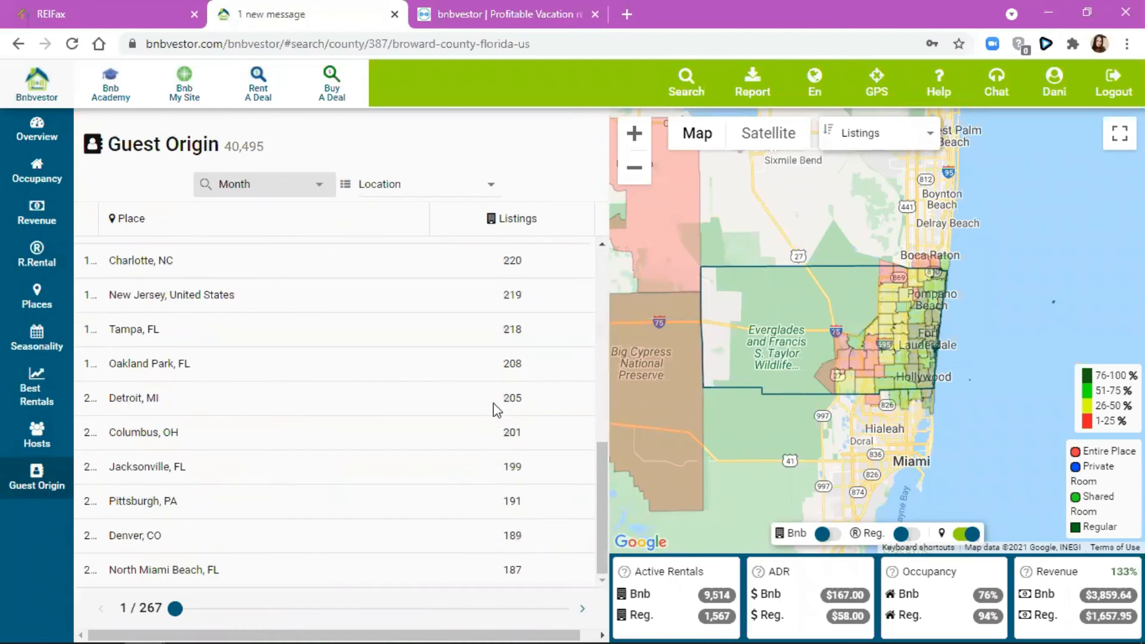
{"action": "scroll", "coordinate": [512, 408], "scroll_direction": "up", "scroll_amount": 8}
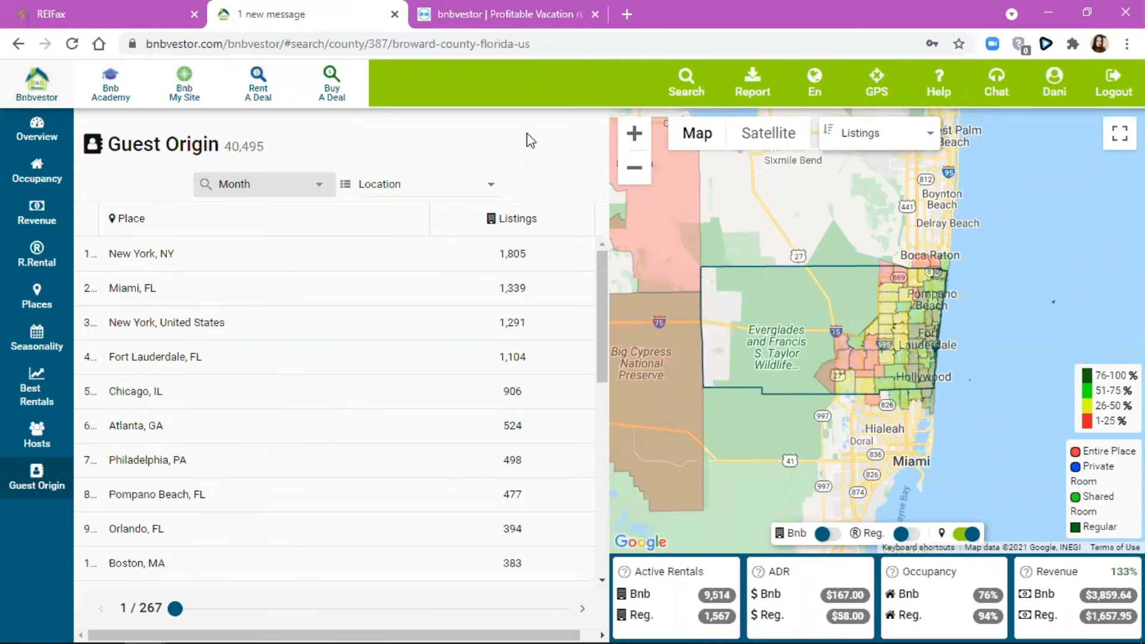
{"action": "scroll", "coordinate": [499, 361], "scroll_direction": "down", "scroll_amount": 7}
{"action": "scroll", "coordinate": [485, 330], "scroll_direction": "up", "scroll_amount": 7}
{"action": "left_click", "coordinate": [111, 89]}
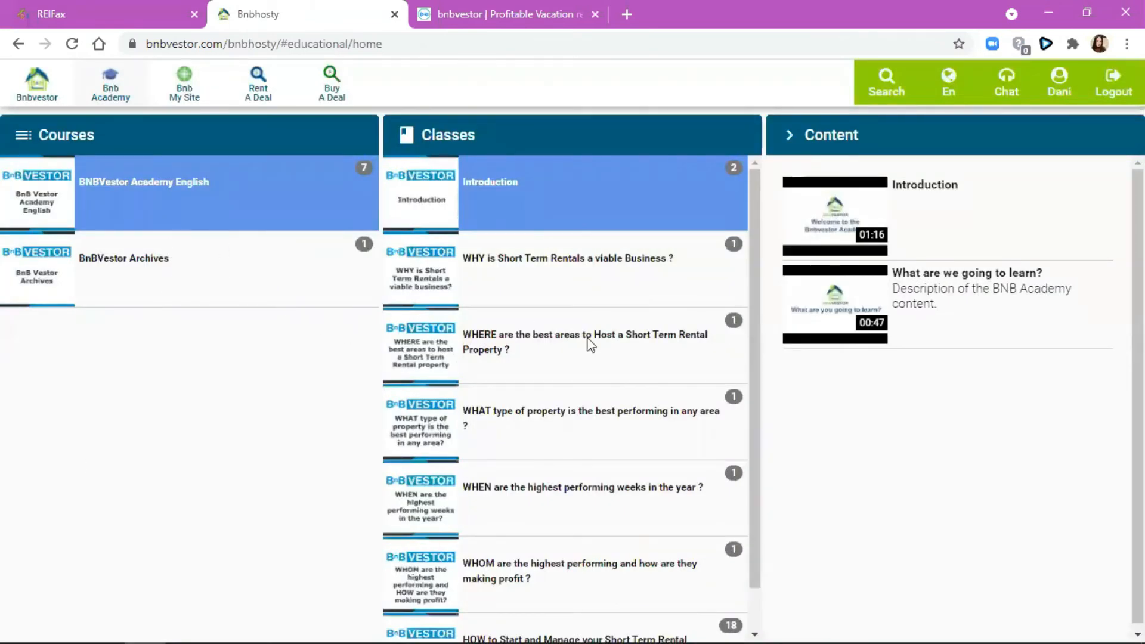
- Browse the BNBVestor Academy English course and its Introduction class videos
{"action": "scroll", "coordinate": [586, 341], "scroll_direction": "down", "scroll_amount": 1}
{"action": "scroll", "coordinate": [559, 373], "scroll_direction": "up", "scroll_amount": 1}
- Open Bnb My Site to view the profile's personal data and BNB My Site link
{"action": "left_click", "coordinate": [181, 91]}
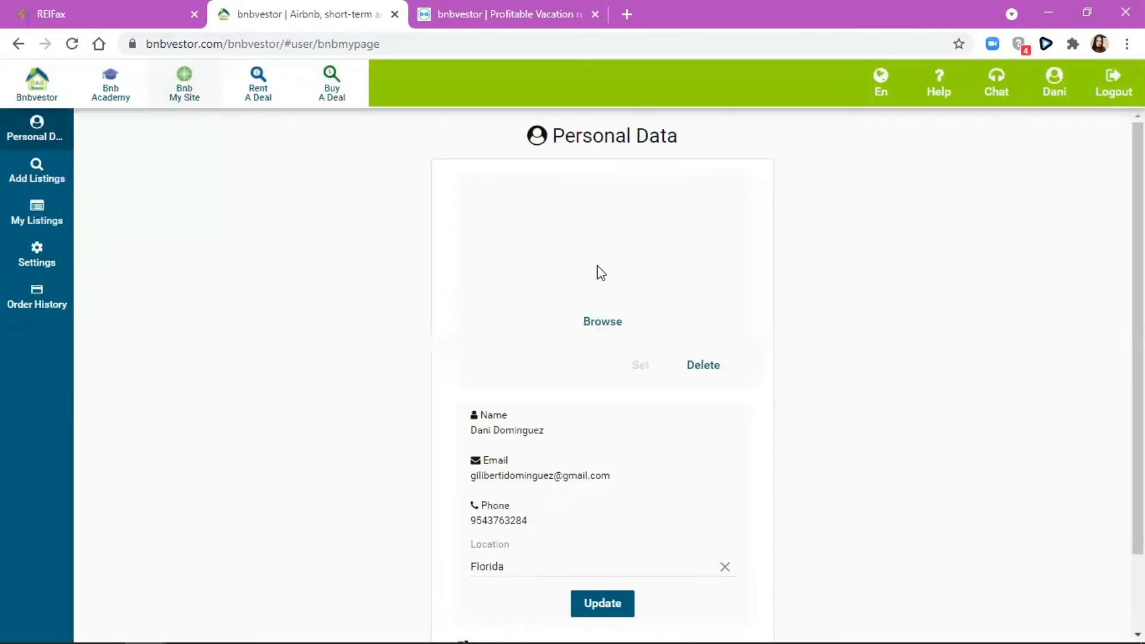
{"action": "scroll", "coordinate": [673, 448], "scroll_direction": "down", "scroll_amount": 2}
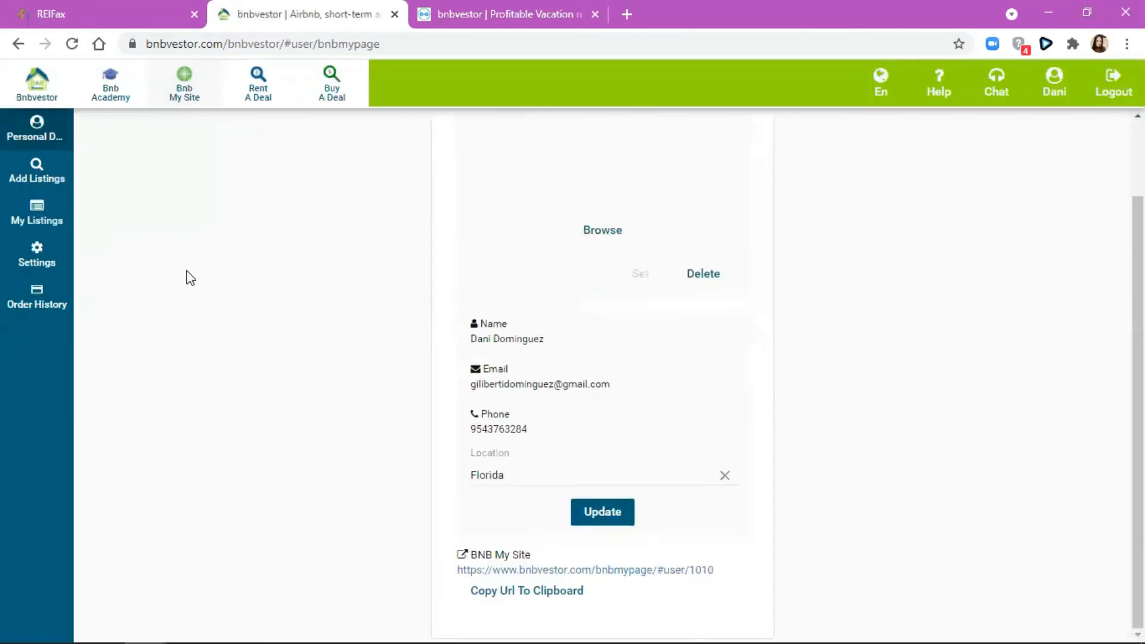
{"action": "scroll", "coordinate": [187, 276], "scroll_direction": "up", "scroll_amount": 2}
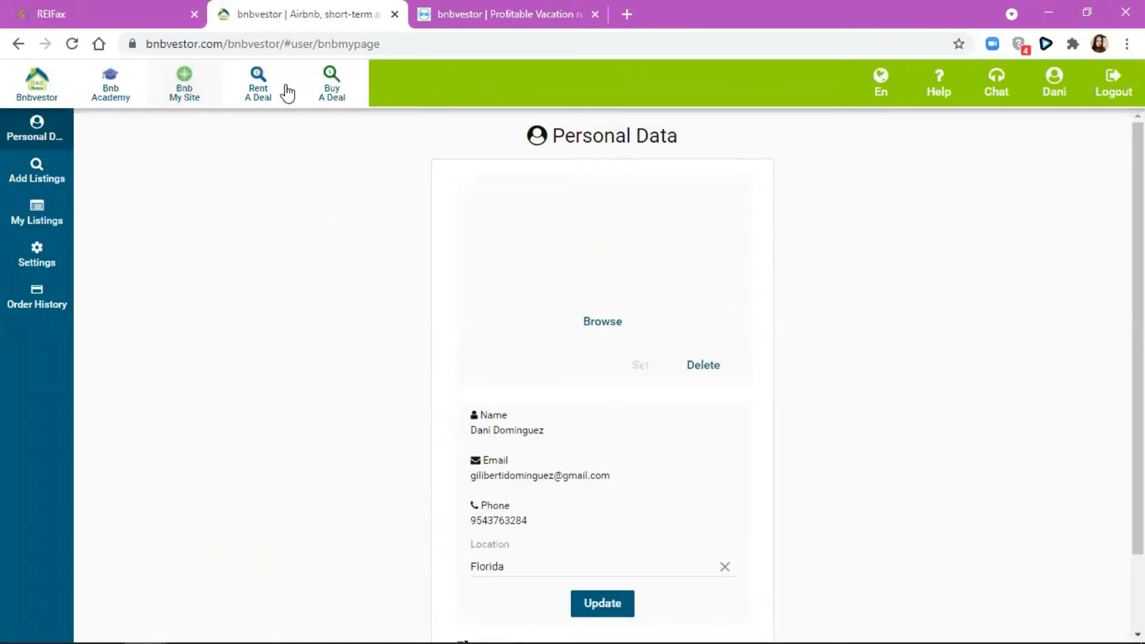
- Open the Rent A Deal overview: 284,860 US rentals, $53.00 ADR, 95% occupancy
{"action": "left_click", "coordinate": [245, 105]}
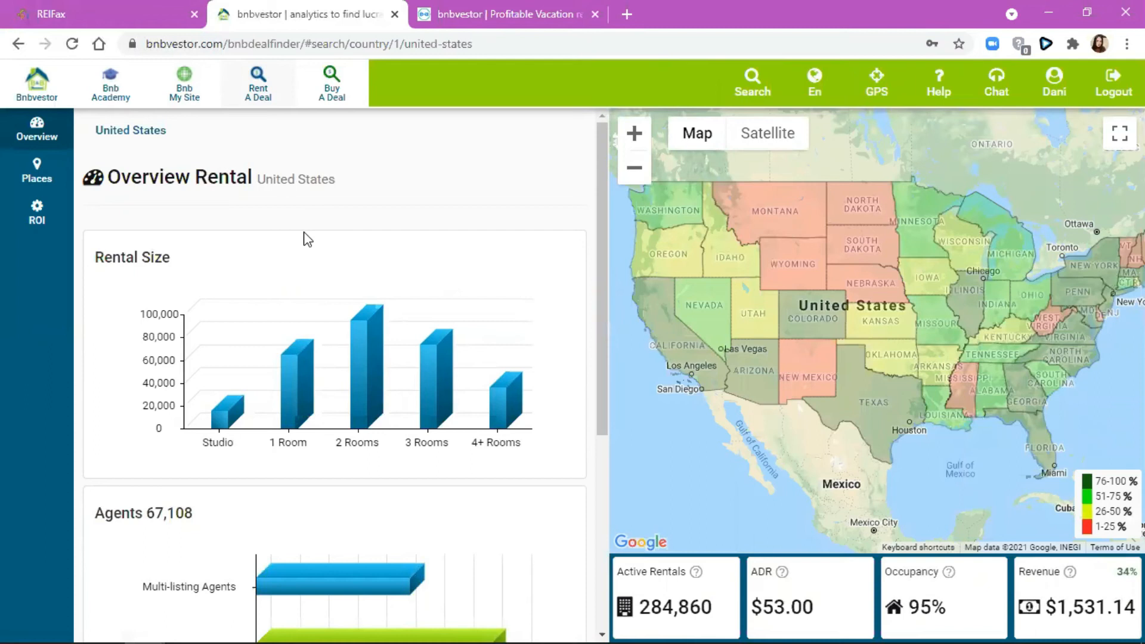
{"action": "scroll", "coordinate": [338, 340], "scroll_direction": "down", "scroll_amount": 5}
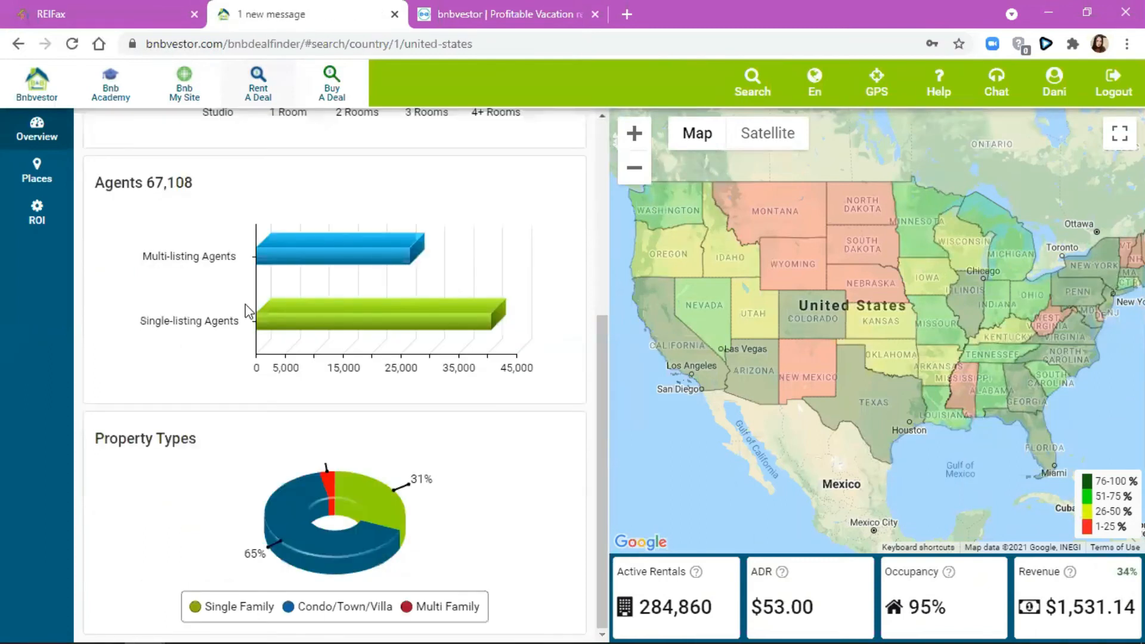
{"action": "scroll", "coordinate": [248, 312], "scroll_direction": "up", "scroll_amount": 5}
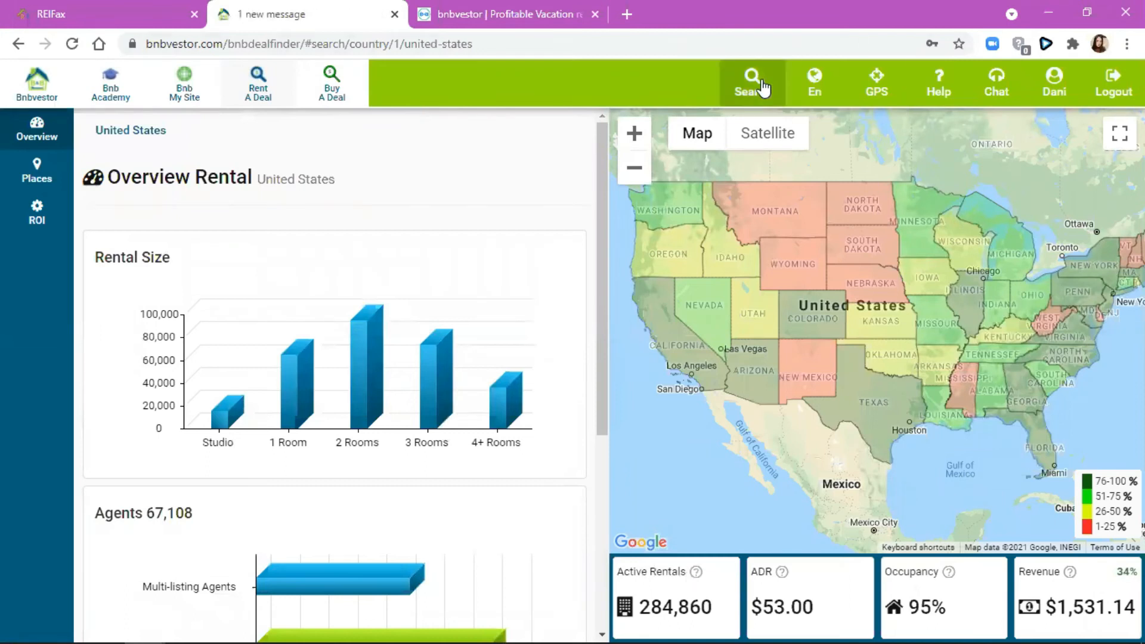
{"action": "left_click", "coordinate": [762, 87]}
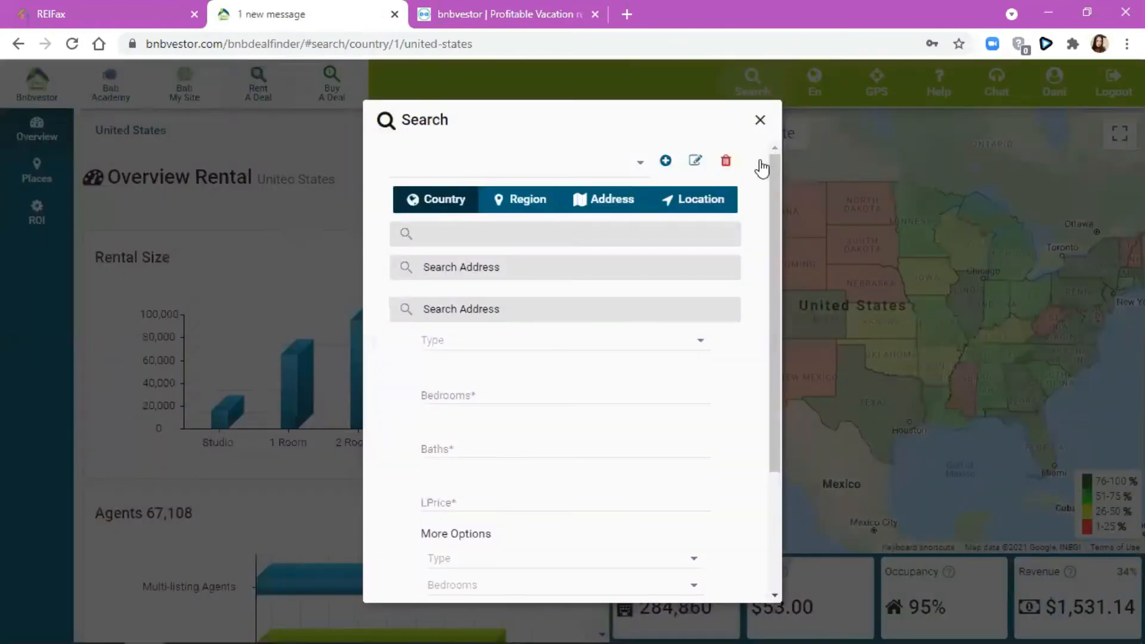
{"action": "left_click", "coordinate": [760, 118]}
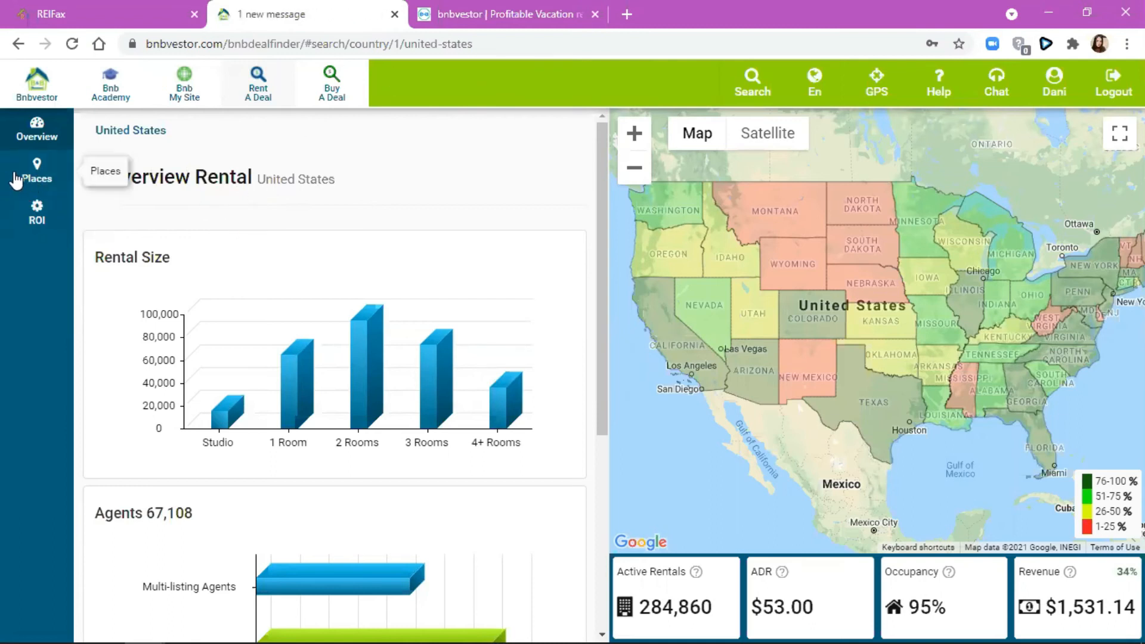
- Drill from the US map into Florida and list Palm Beach county's rental results
{"action": "left_click", "coordinate": [752, 84]}
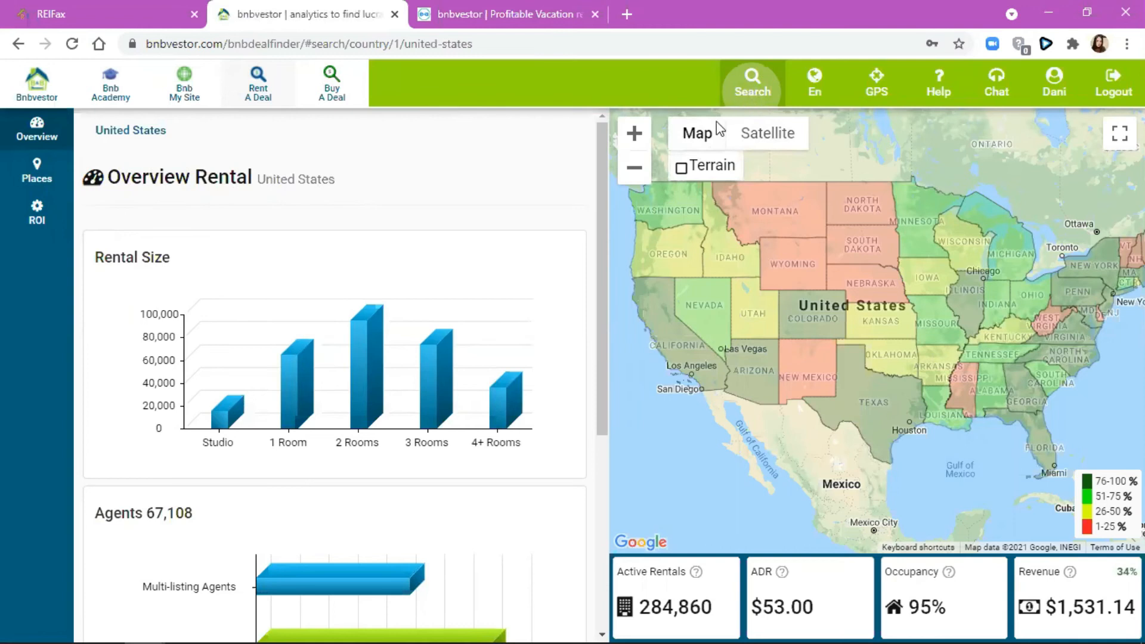
{"action": "left_click", "coordinate": [761, 161]}
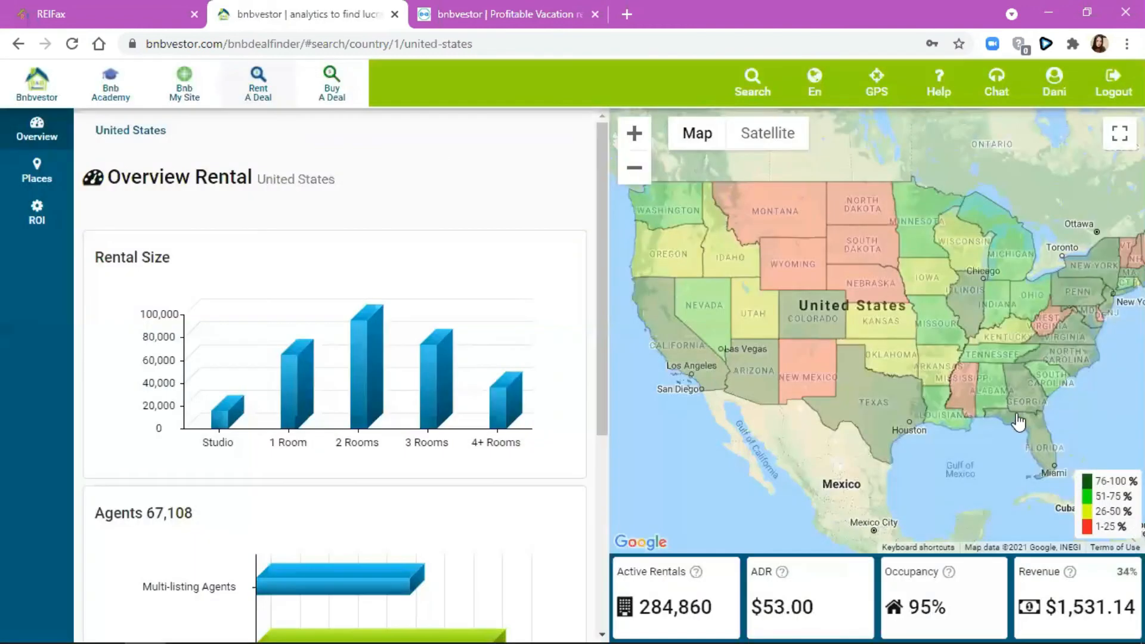
{"action": "left_click", "coordinate": [1047, 448]}
{"action": "left_click", "coordinate": [1011, 413]}
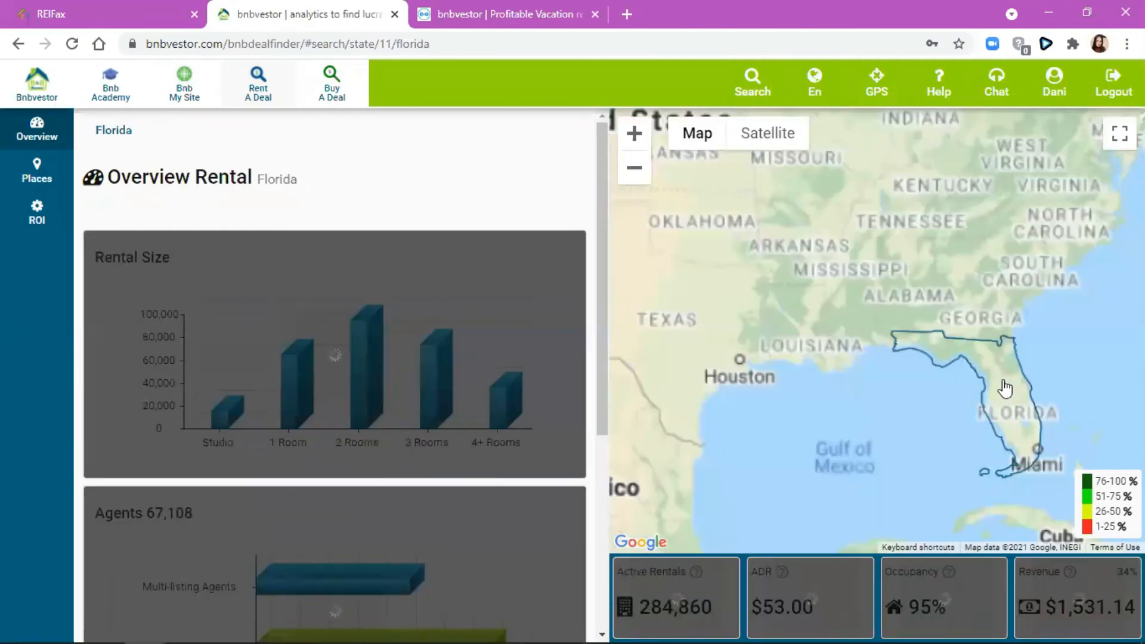
{"action": "left_click", "coordinate": [990, 369]}
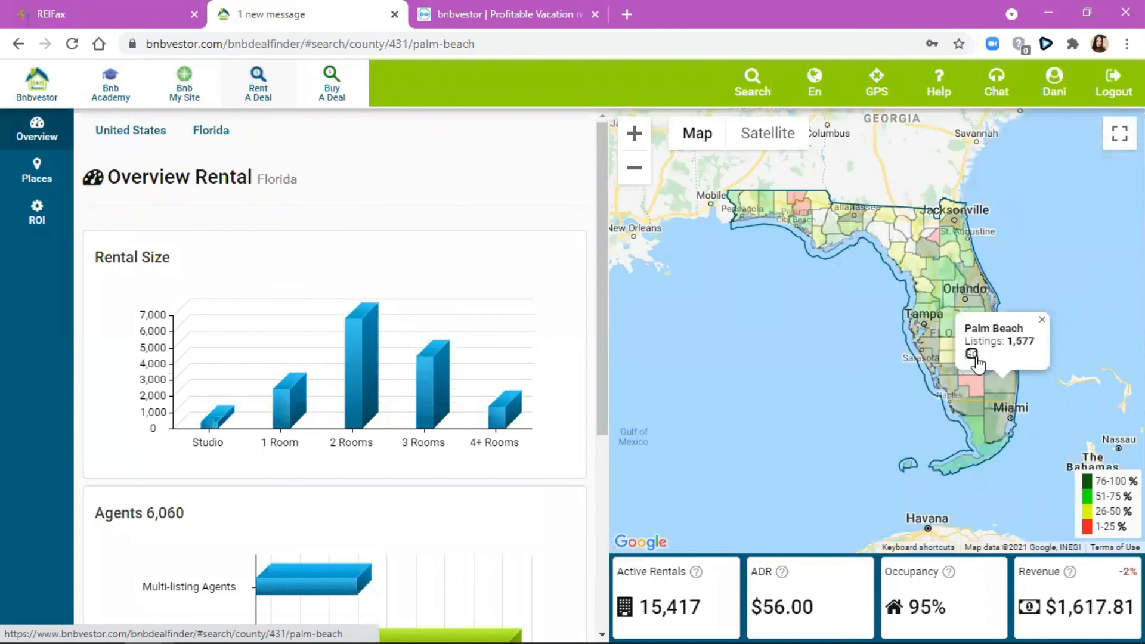
{"action": "left_click", "coordinate": [972, 354]}
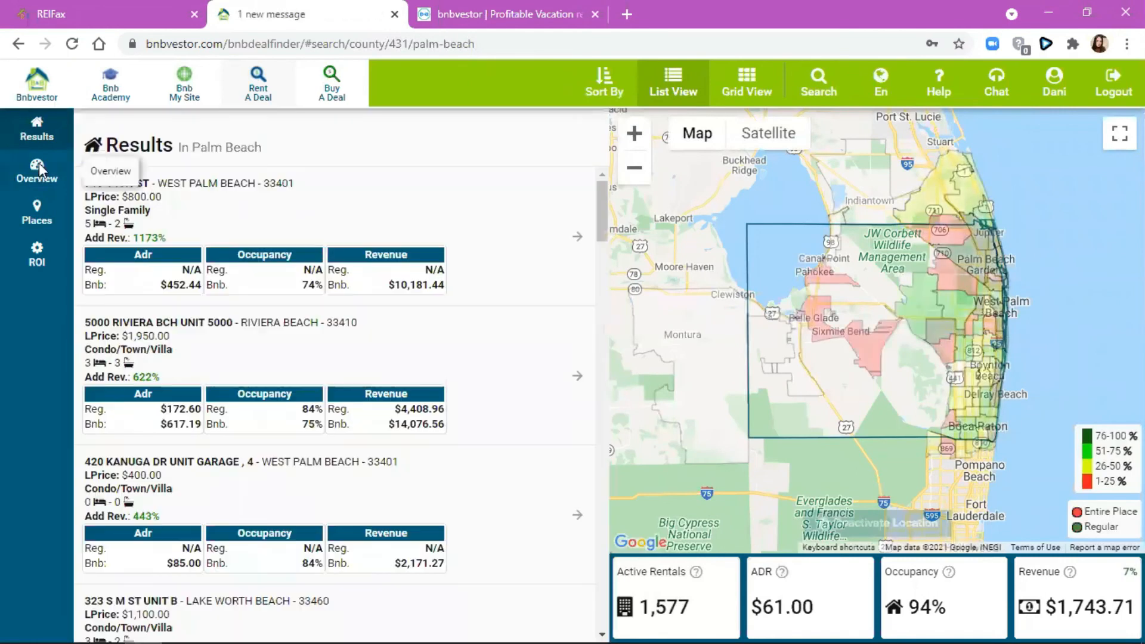
{"action": "left_click", "coordinate": [325, 230]}
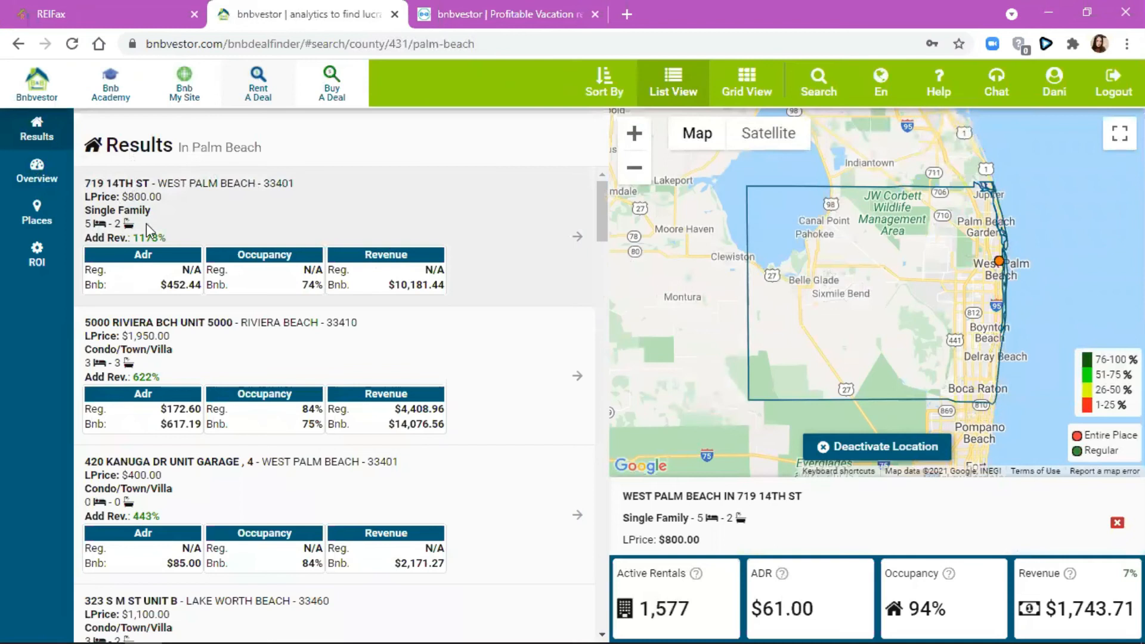
{"action": "scroll", "coordinate": [148, 238], "scroll_direction": "down", "scroll_amount": 3}
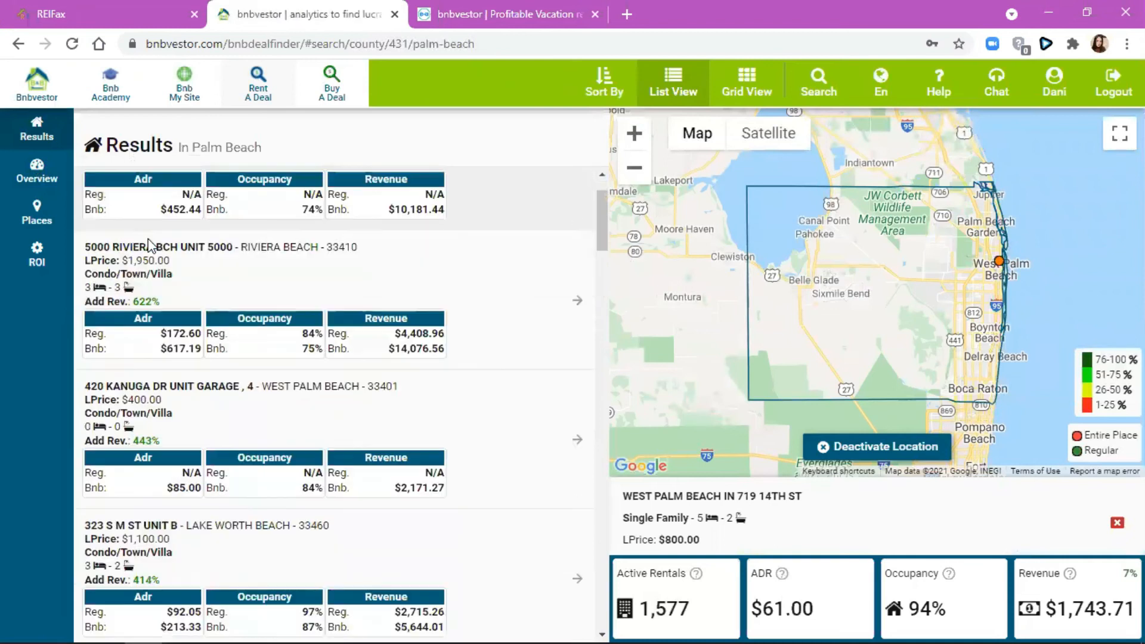
{"action": "left_click", "coordinate": [110, 316]}
{"action": "scroll", "coordinate": [160, 307], "scroll_direction": "down", "scroll_amount": 8}
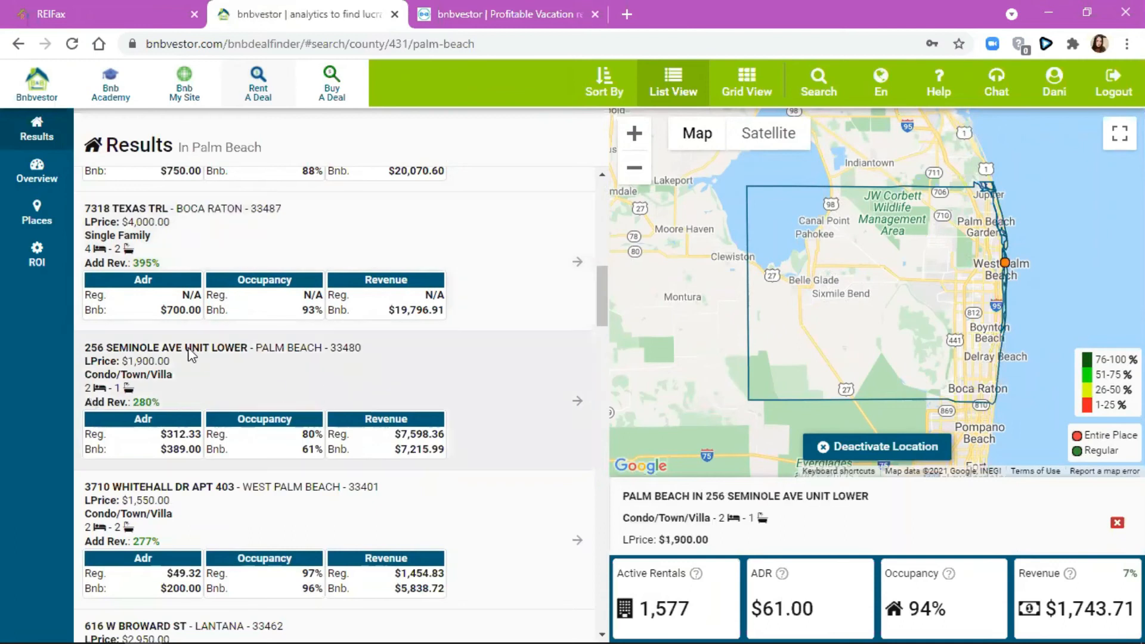
{"action": "left_click", "coordinate": [197, 368]}
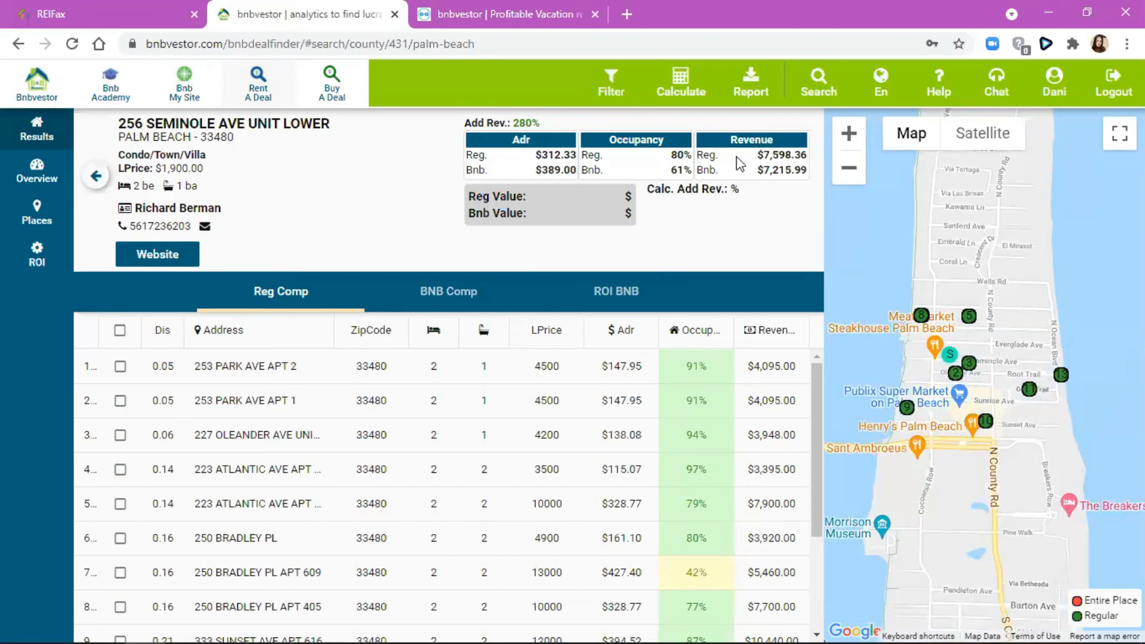
{"action": "scroll", "coordinate": [410, 540], "scroll_direction": "down", "scroll_amount": 2}
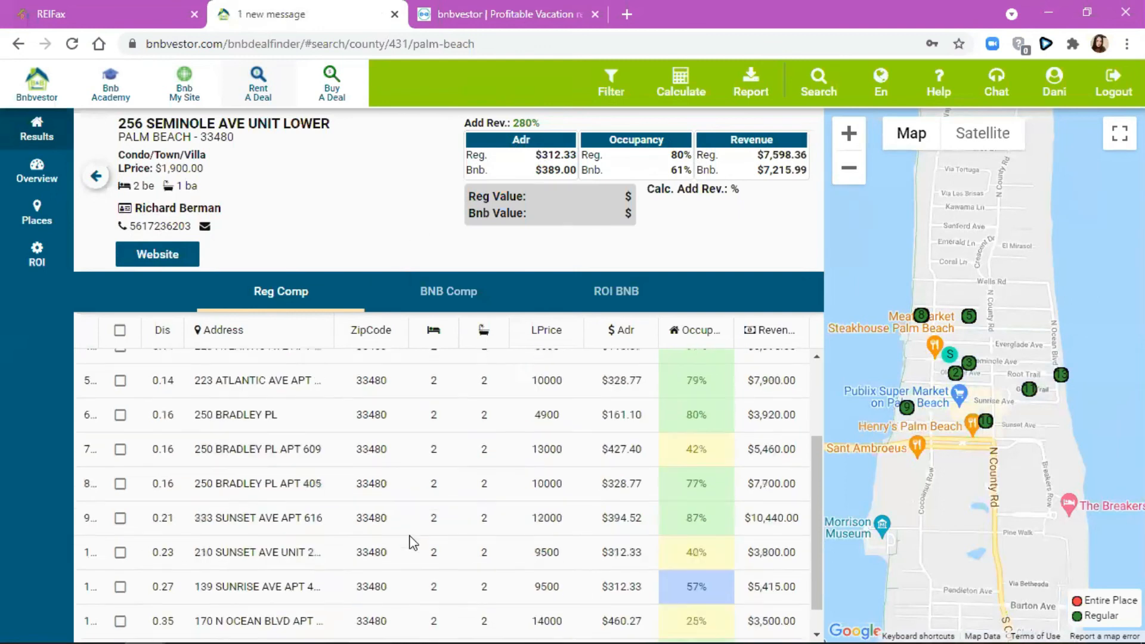
{"action": "scroll", "coordinate": [351, 402], "scroll_direction": "up", "scroll_amount": 2}
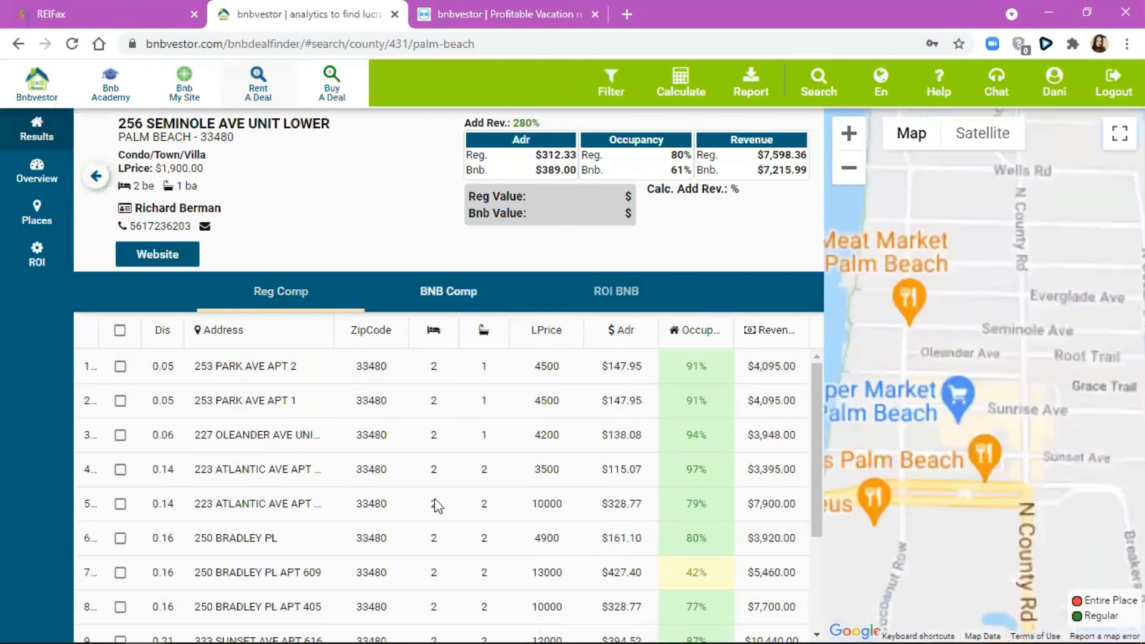
{"action": "left_click", "coordinate": [449, 291]}
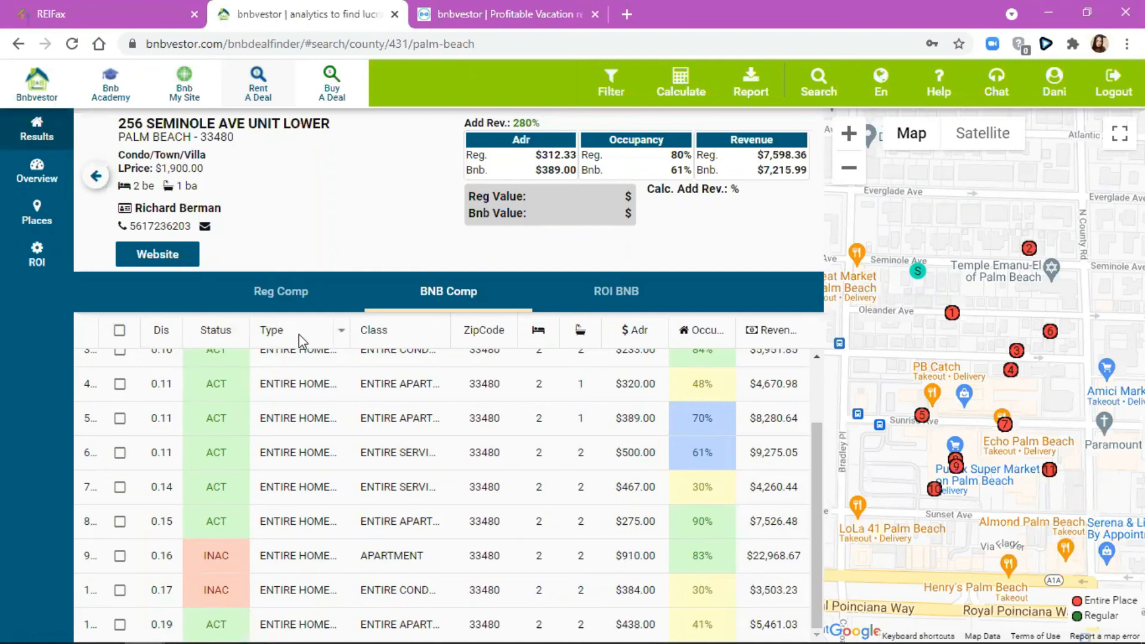
{"action": "scroll", "coordinate": [398, 447], "scroll_direction": "up", "scroll_amount": 3}
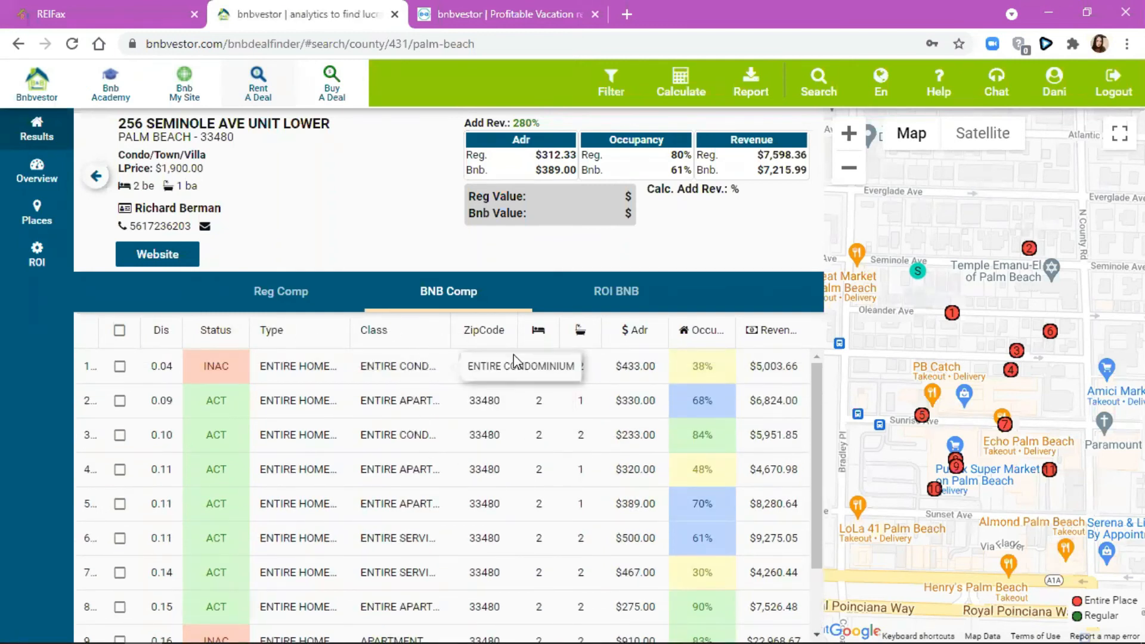
{"action": "scroll", "coordinate": [545, 376], "scroll_direction": "down", "scroll_amount": 2}
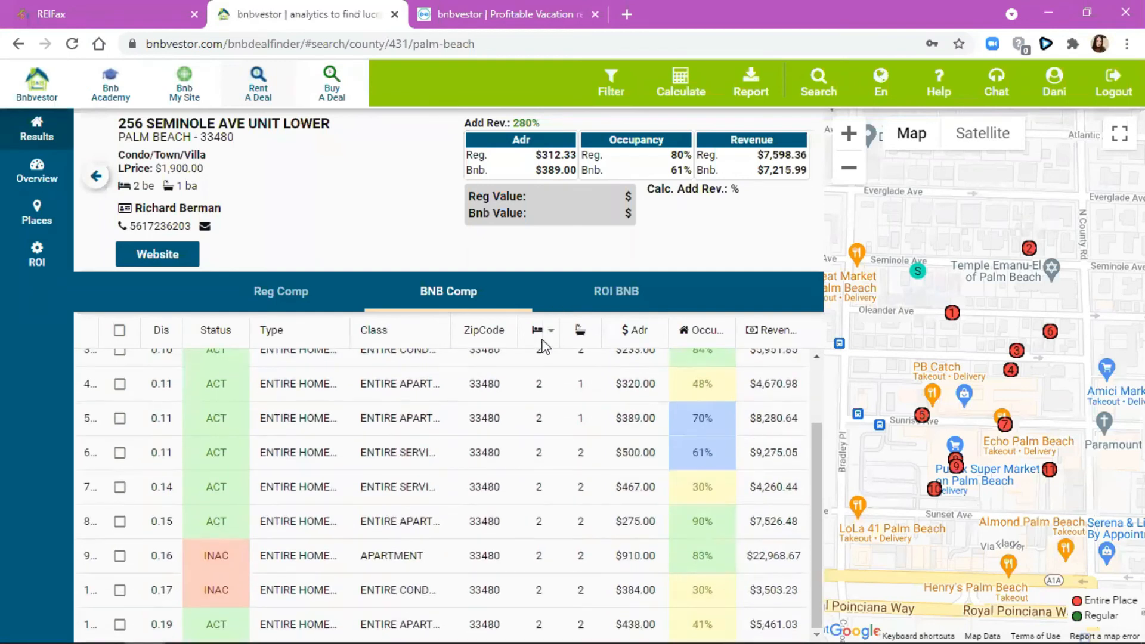
{"action": "left_click", "coordinate": [628, 307]}
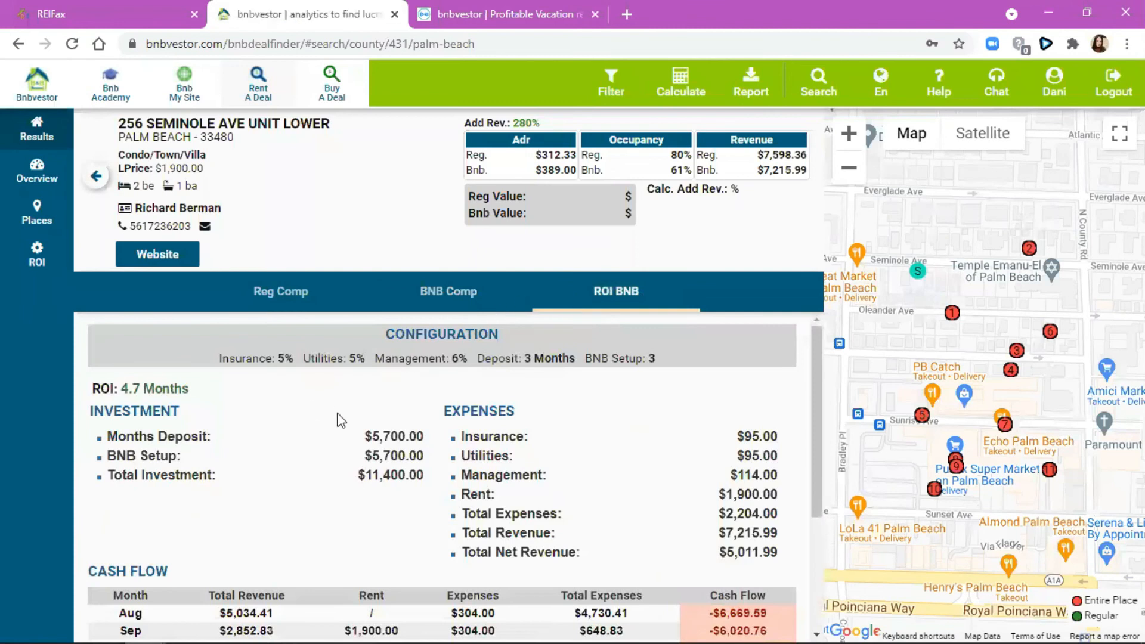
{"action": "scroll", "coordinate": [181, 413], "scroll_direction": "down", "scroll_amount": 3}
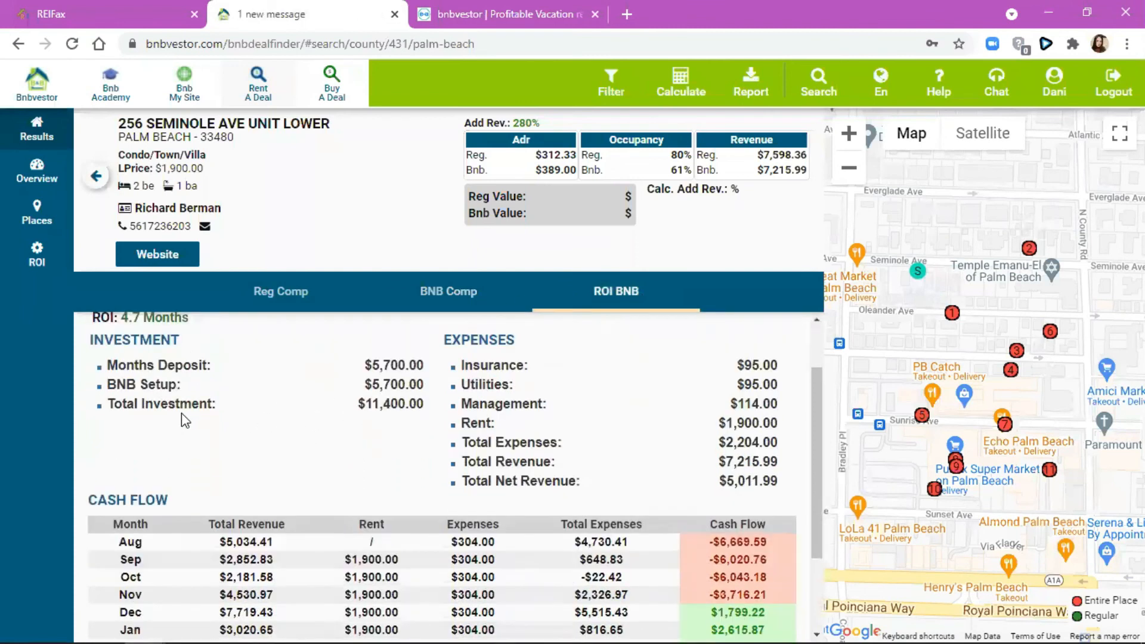
{"action": "scroll", "coordinate": [182, 413], "scroll_direction": "up", "scroll_amount": 3}
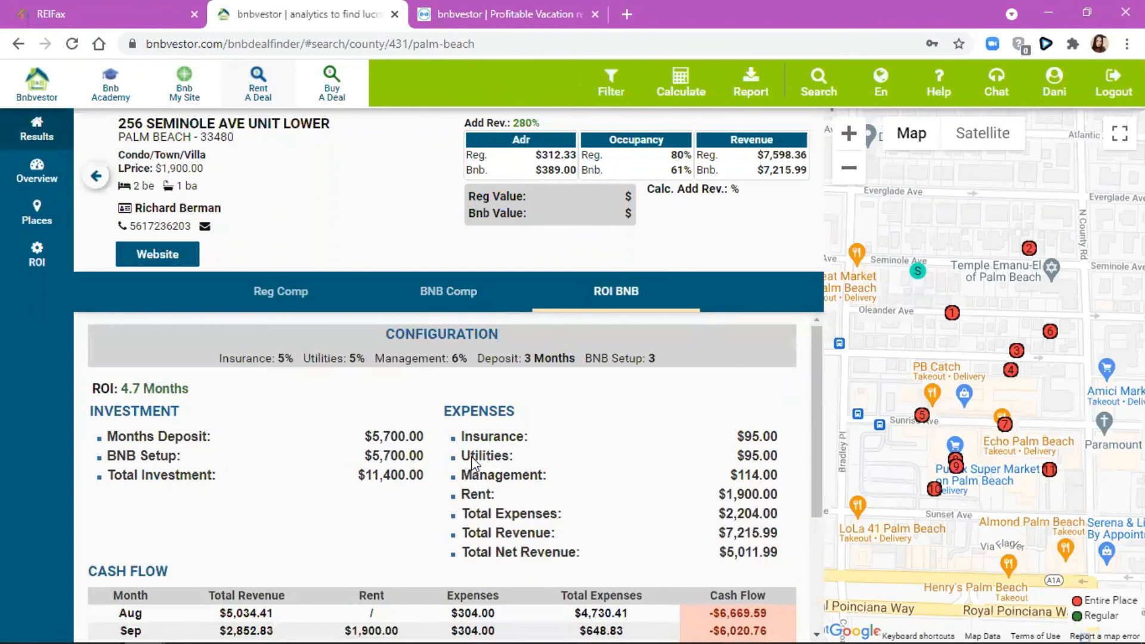
{"action": "scroll", "coordinate": [471, 457], "scroll_direction": "down", "scroll_amount": 3}
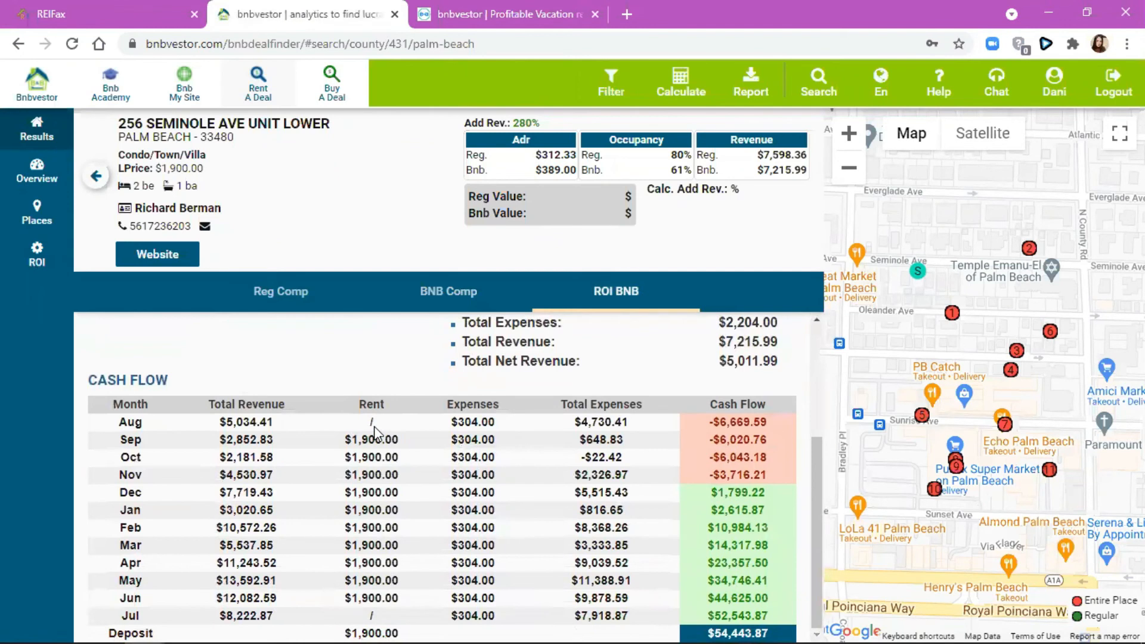
{"action": "scroll", "coordinate": [363, 433], "scroll_direction": "up", "scroll_amount": 3}
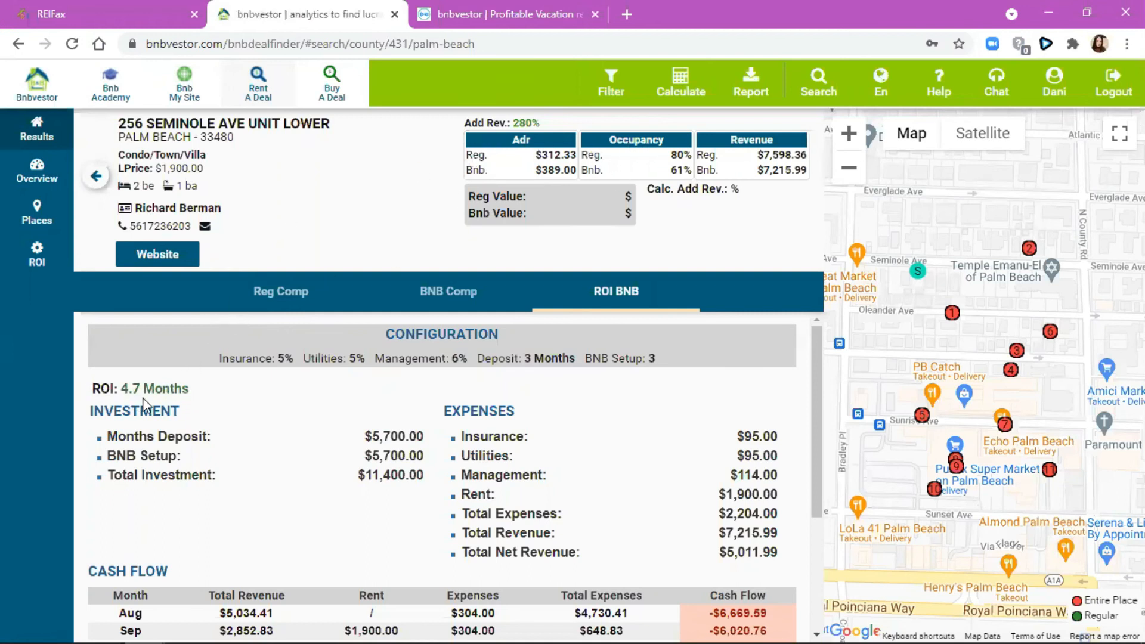
{"action": "left_click", "coordinate": [335, 87]}
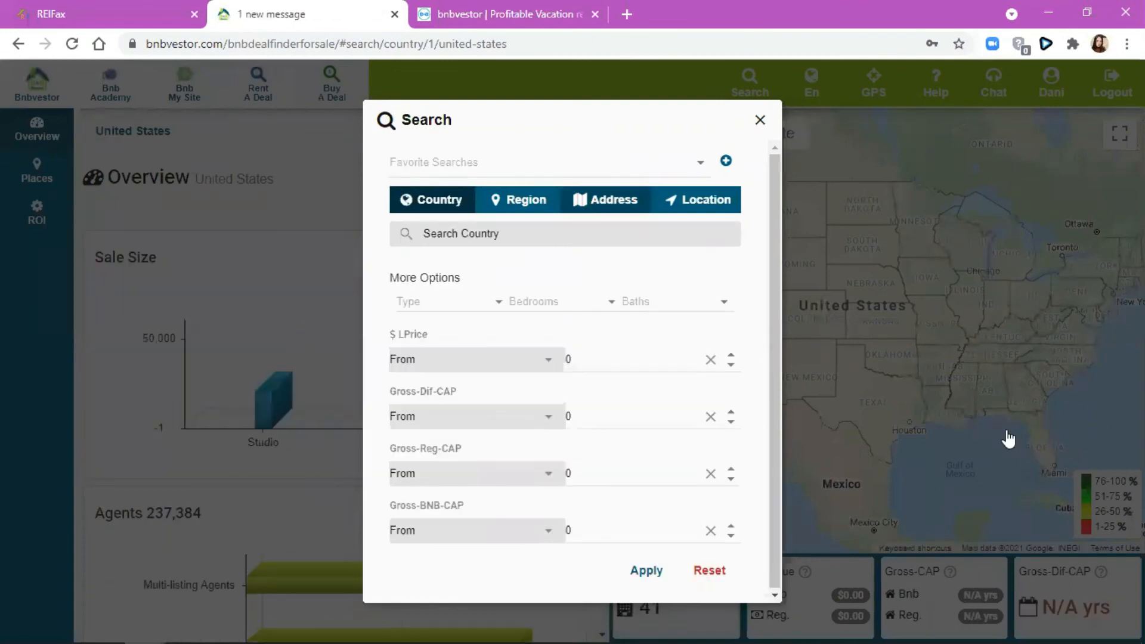
- Open Florida's for-sale overview and show Palm Beach's summary of 3,807 active listings on the map
{"action": "left_click", "coordinate": [1002, 427]}
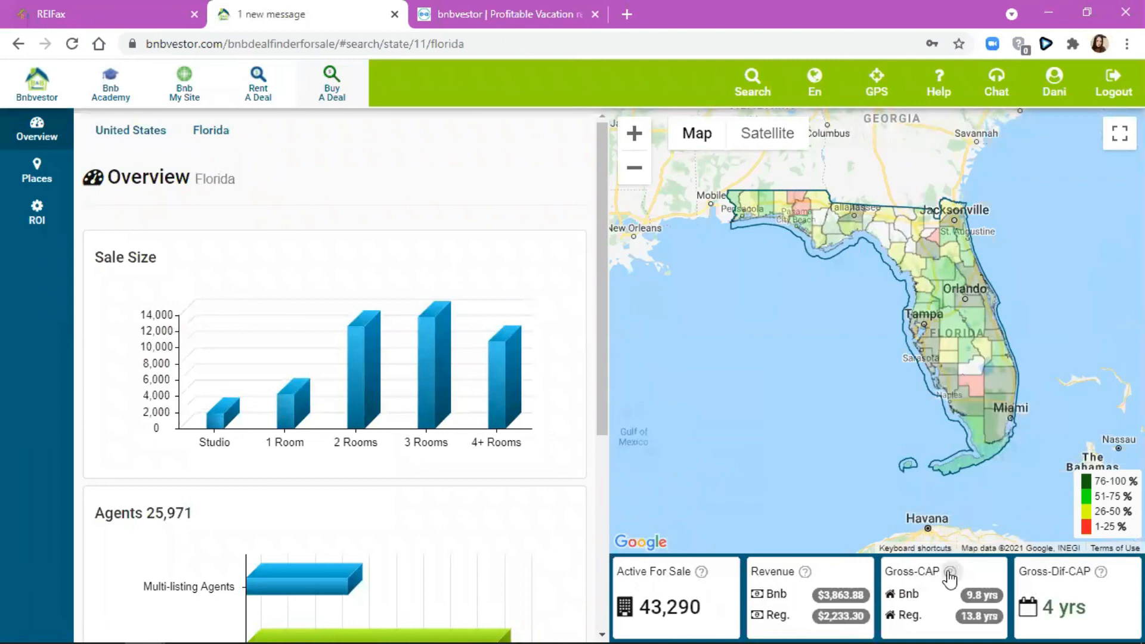
{"action": "mouse_move", "coordinate": [950, 576]}
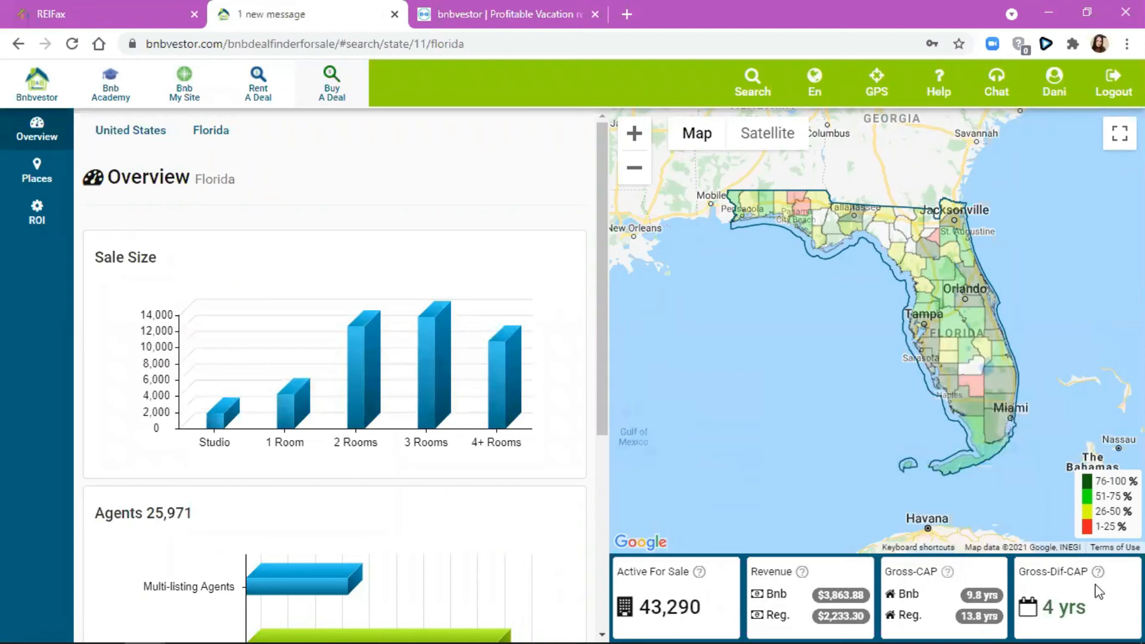
{"action": "mouse_move", "coordinate": [1100, 578]}
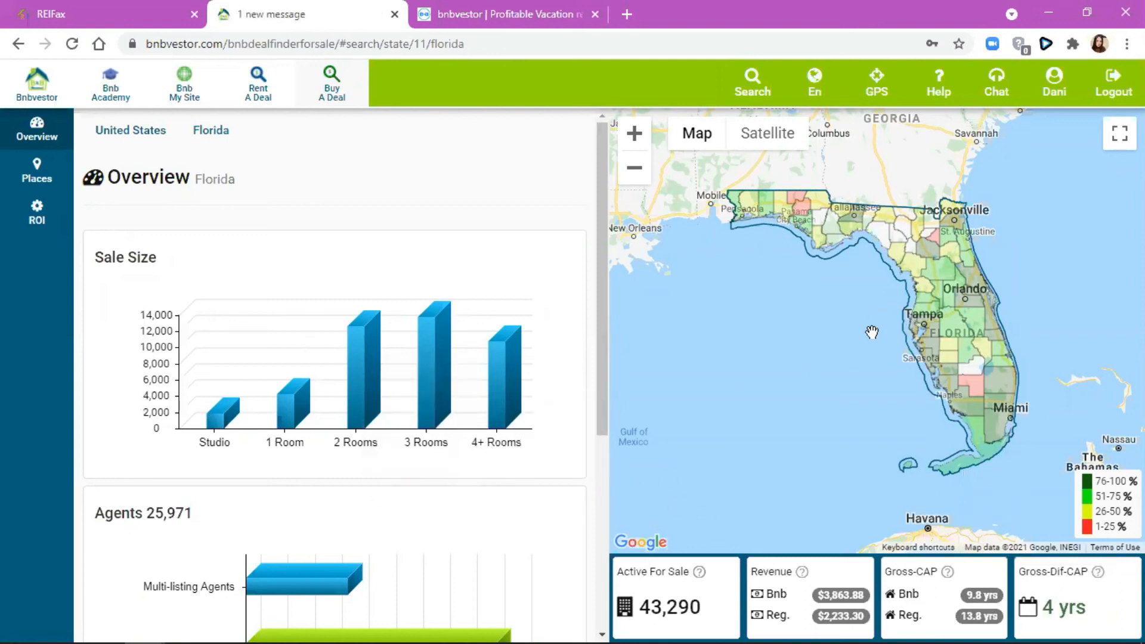
{"action": "left_click", "coordinate": [997, 384]}
- Navigate from Palm Beach county through zip 33418 to West Palm Beach and open its ROI Configuration
{"action": "left_click", "coordinate": [967, 351]}
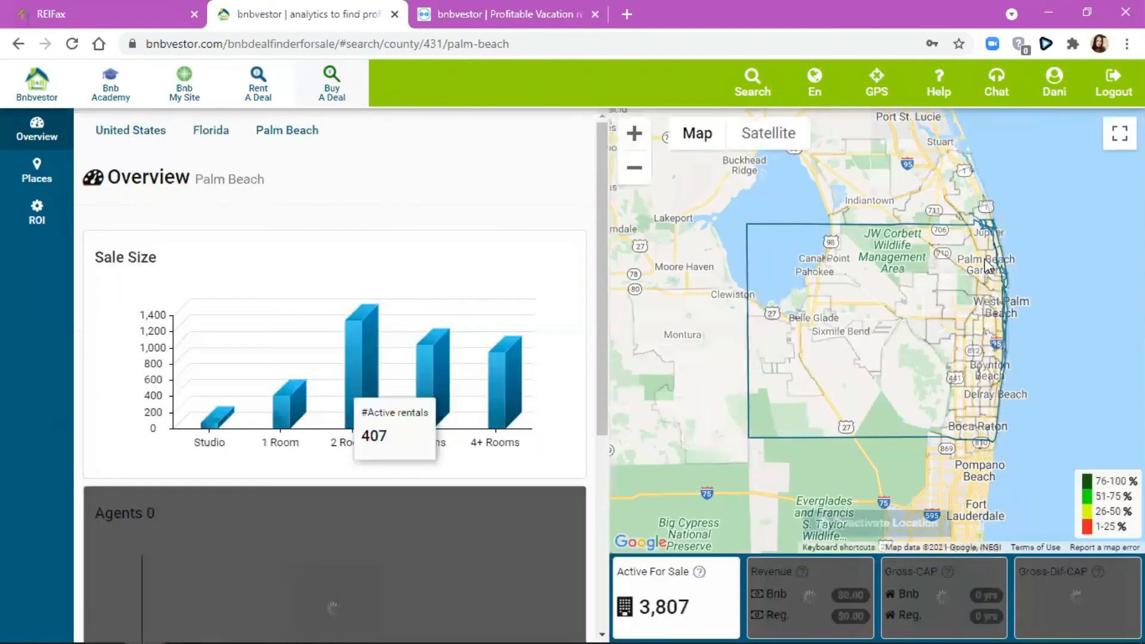
{"action": "left_click", "coordinate": [969, 244]}
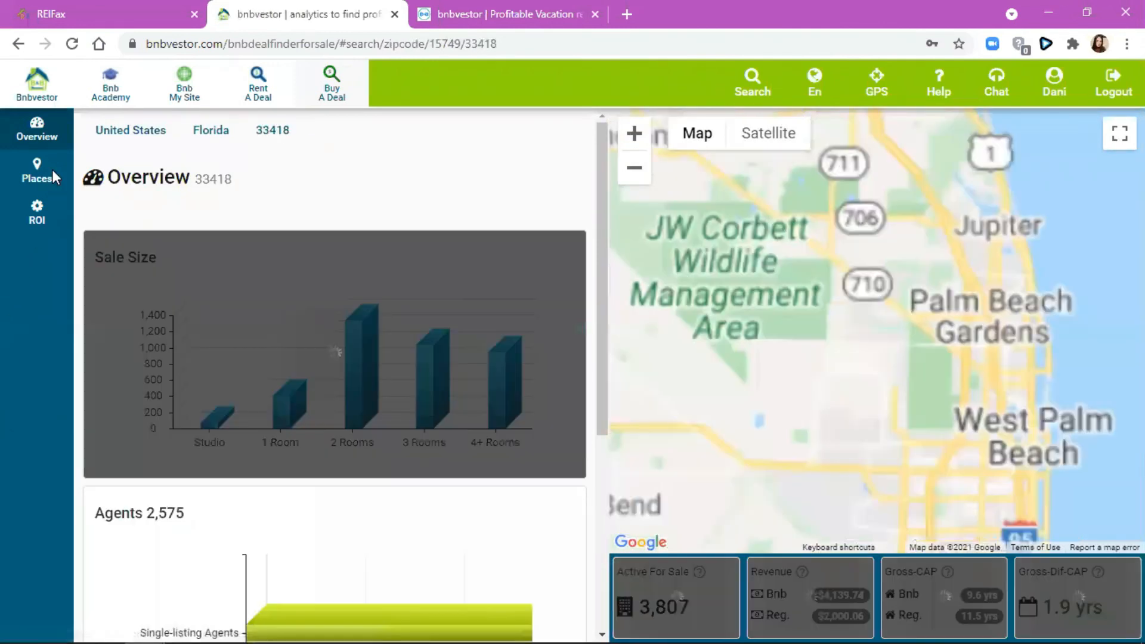
{"action": "left_click", "coordinate": [52, 171]}
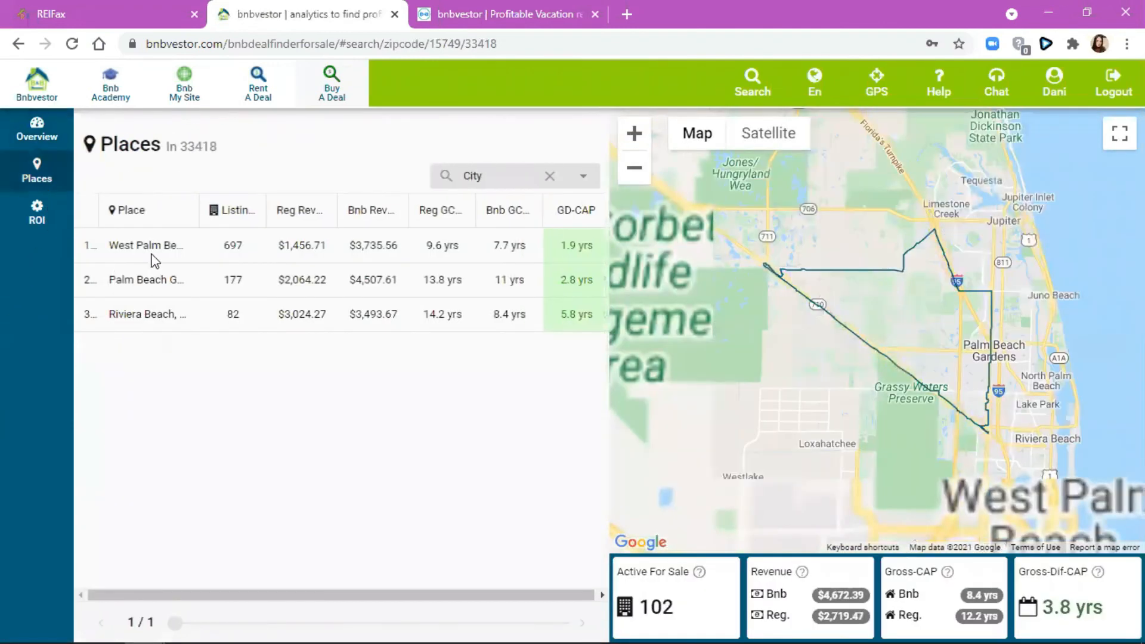
{"action": "left_click", "coordinate": [153, 257]}
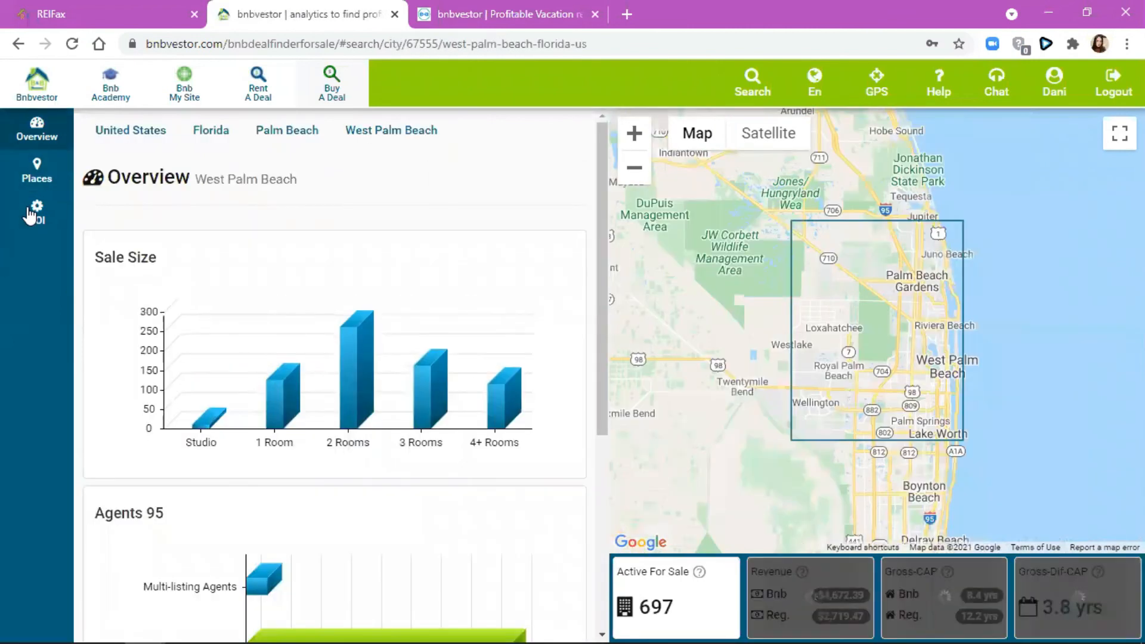
{"action": "left_click", "coordinate": [27, 212]}
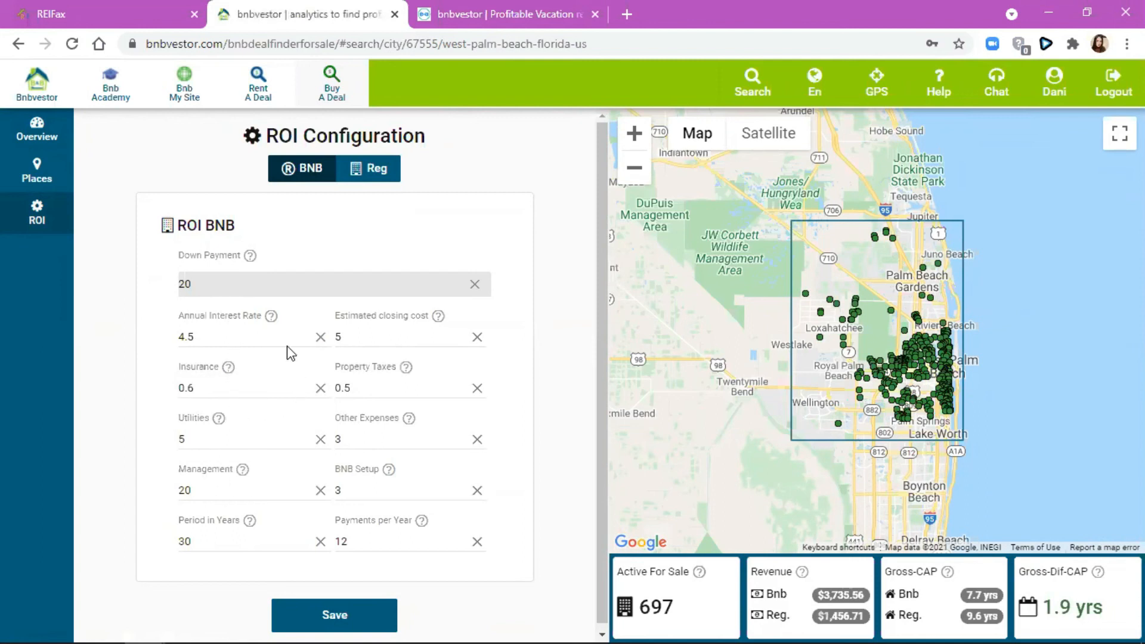
{"action": "left_click", "coordinate": [334, 614]}
{"action": "left_click", "coordinate": [744, 90]}
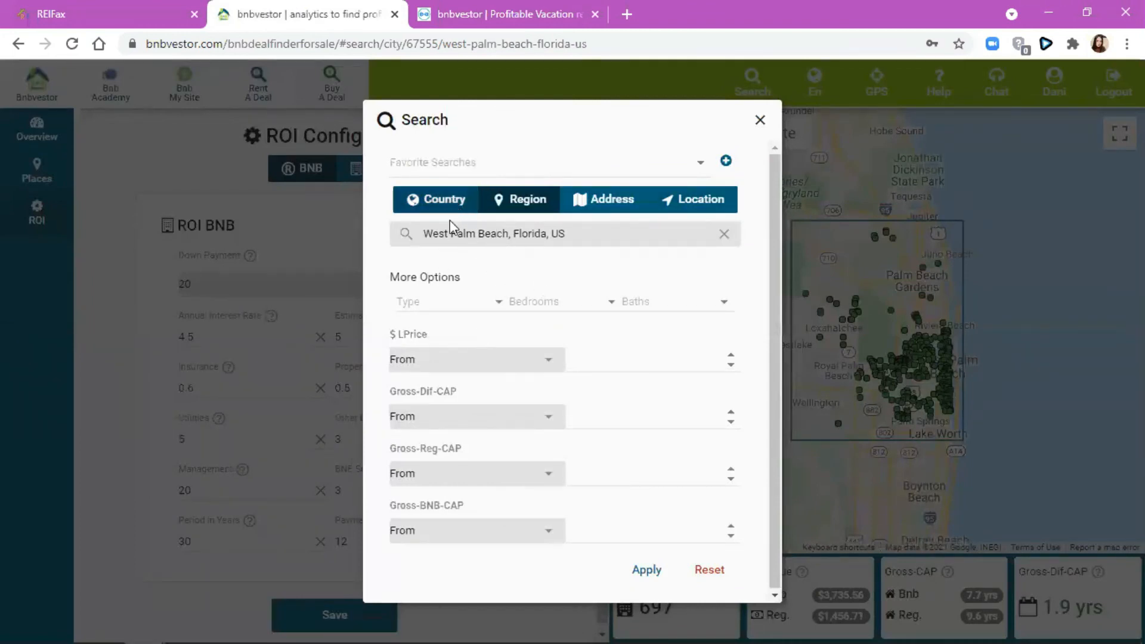
{"action": "left_click", "coordinate": [478, 233]}
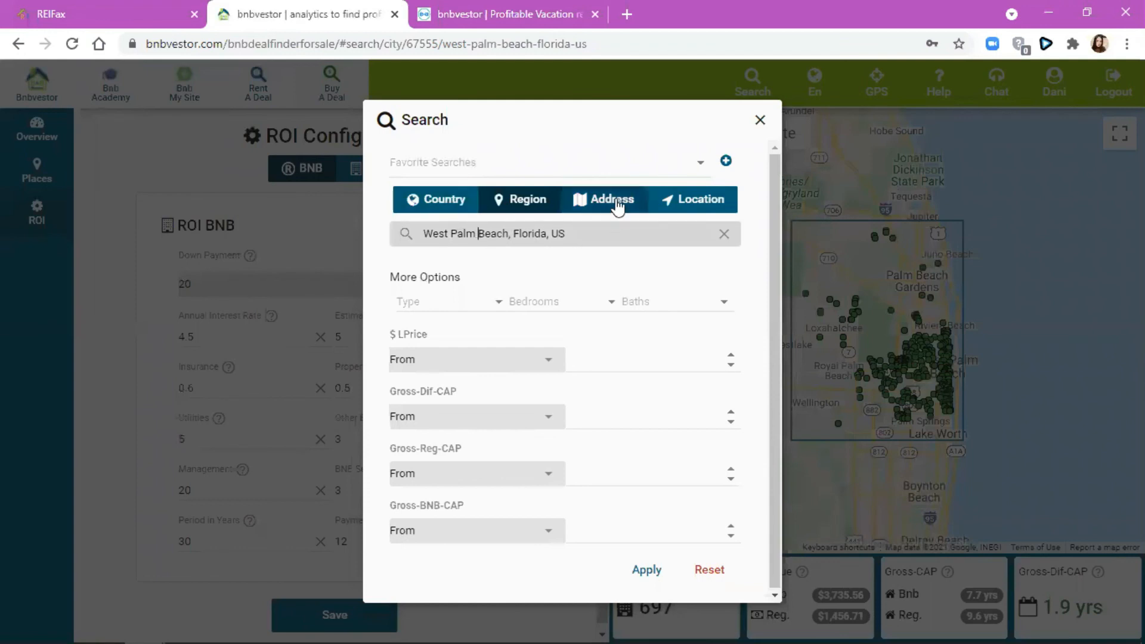
{"action": "left_click", "coordinate": [498, 303]}
{"action": "left_click", "coordinate": [498, 303]}
{"action": "left_click", "coordinate": [551, 295]}
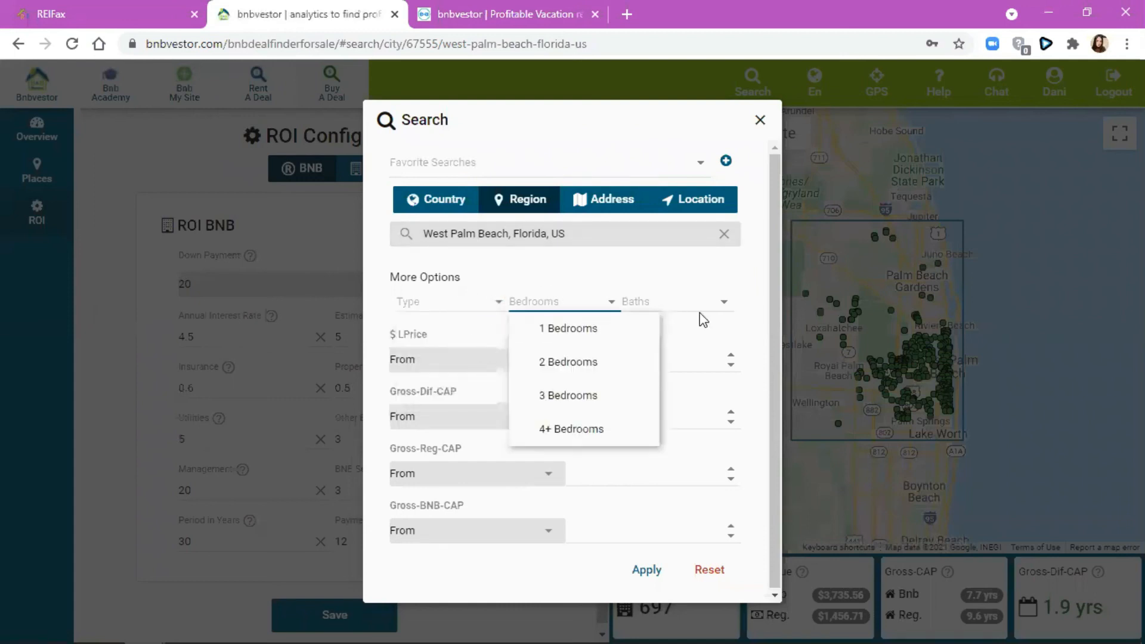
{"action": "left_click", "coordinate": [700, 301]}
{"action": "left_click", "coordinate": [584, 342]}
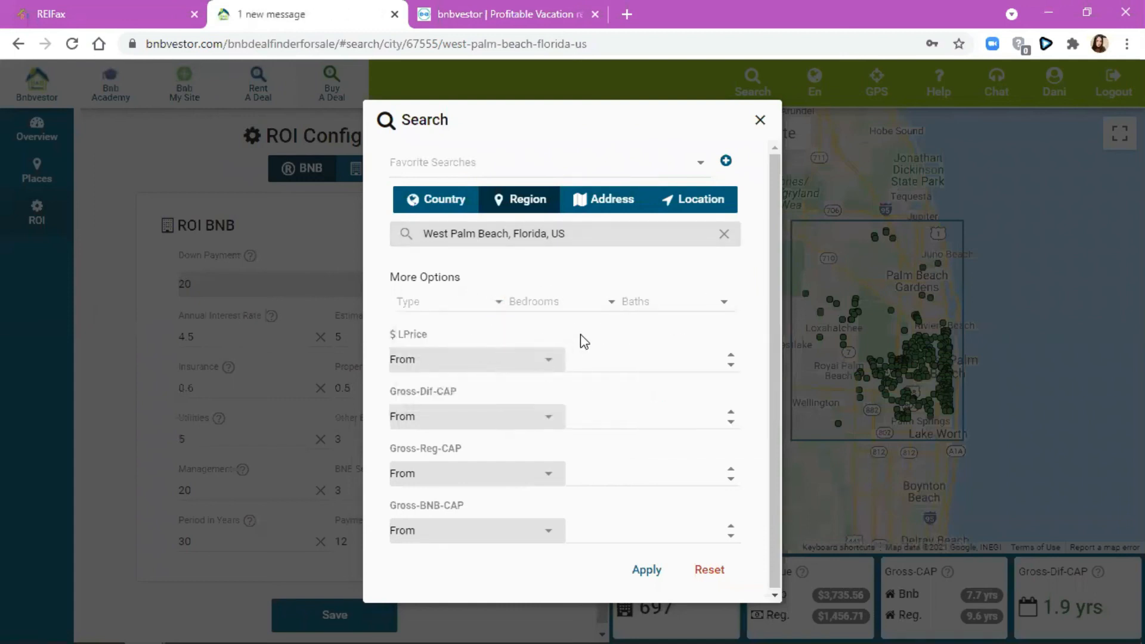
{"action": "left_click", "coordinate": [549, 360]}
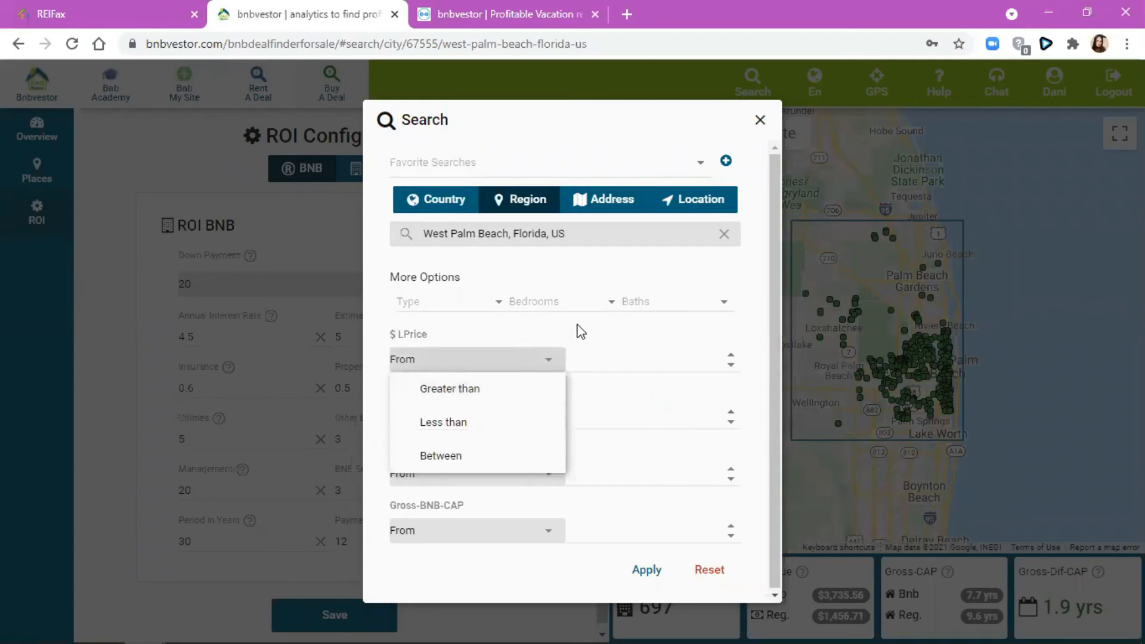
{"action": "left_click", "coordinate": [548, 361]}
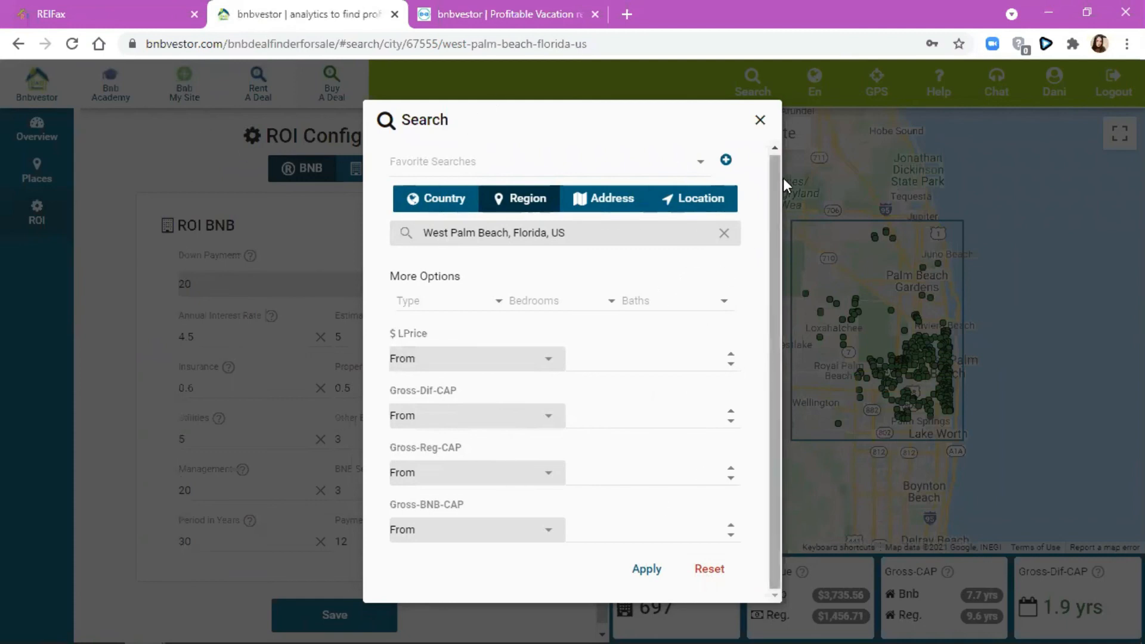
{"action": "left_click", "coordinate": [760, 121]}
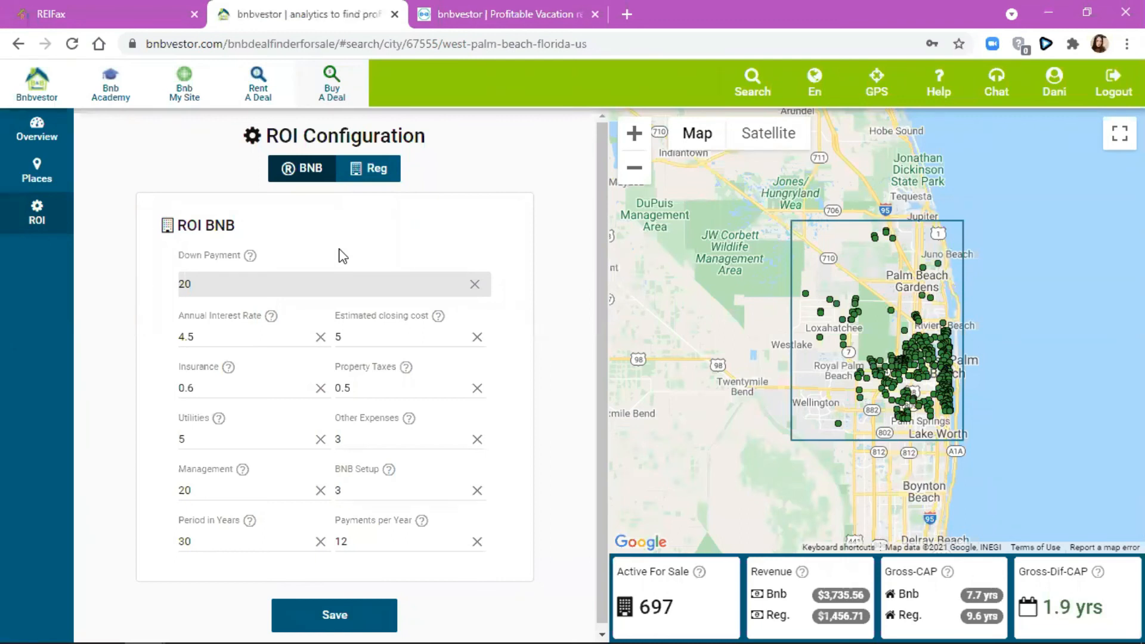
{"action": "left_click", "coordinate": [924, 362]}
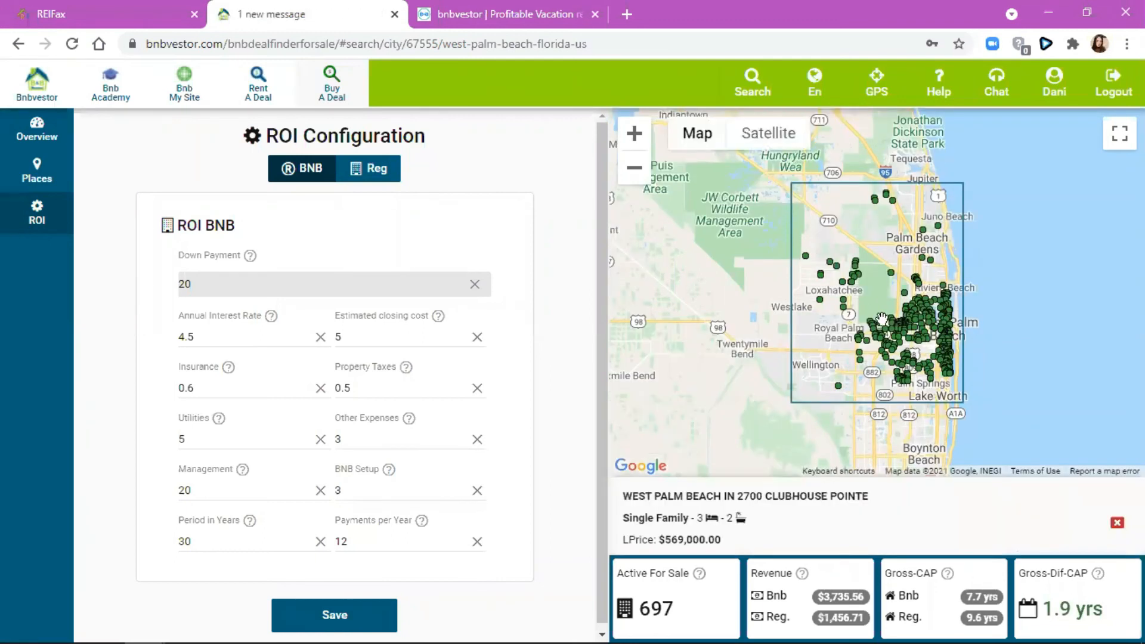
{"action": "left_click", "coordinate": [883, 352]}
{"action": "left_click", "coordinate": [877, 349]}
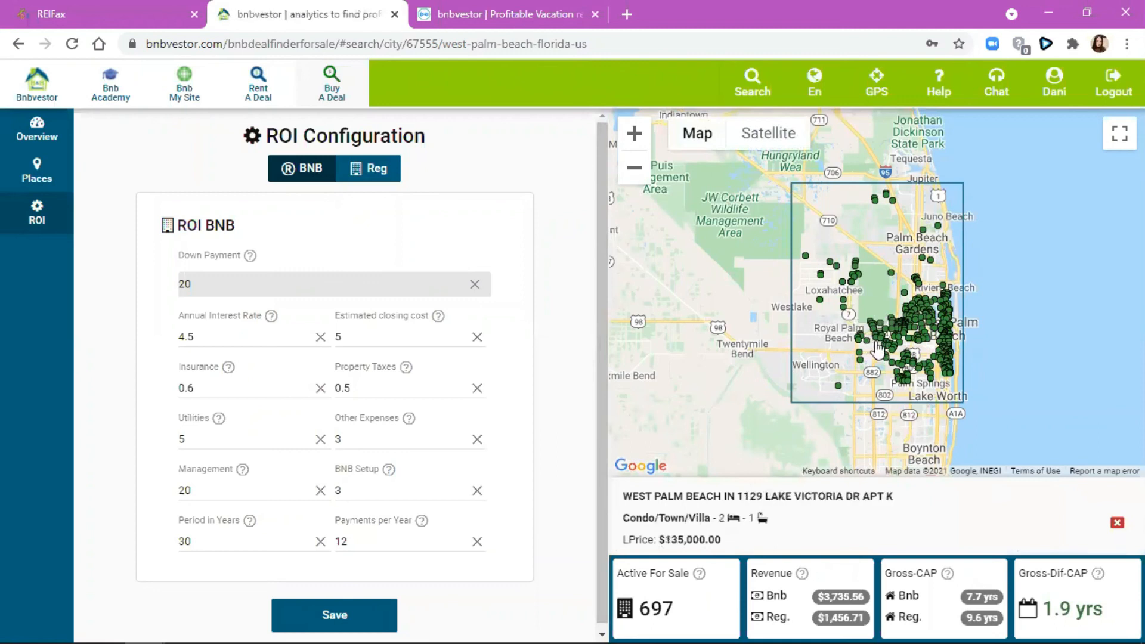
{"action": "left_click", "coordinate": [875, 336]}
{"action": "left_click", "coordinate": [876, 343]}
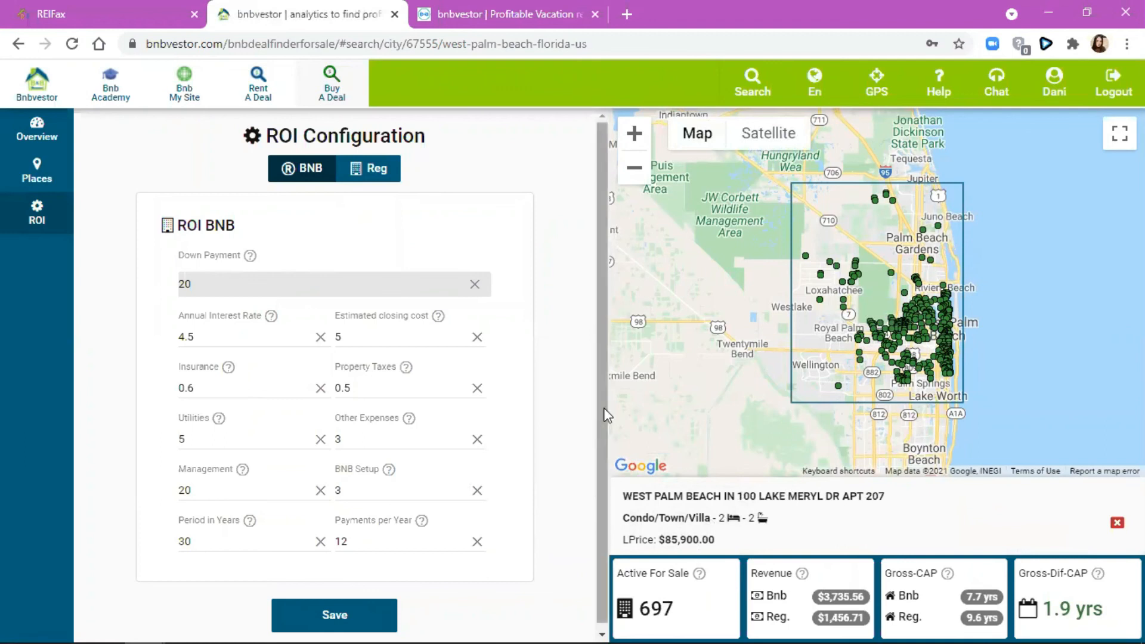
{"action": "left_click", "coordinate": [680, 528]}
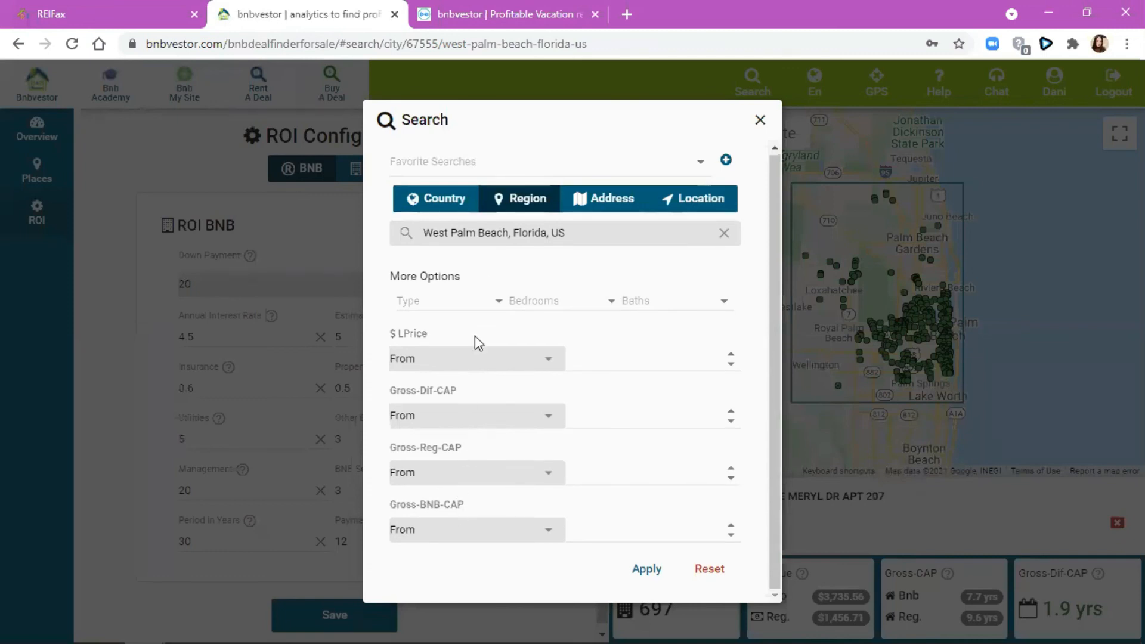
- Apply the search, load more Palm Beach results, play the help video, then return to REIFax
{"action": "left_click", "coordinate": [659, 568]}
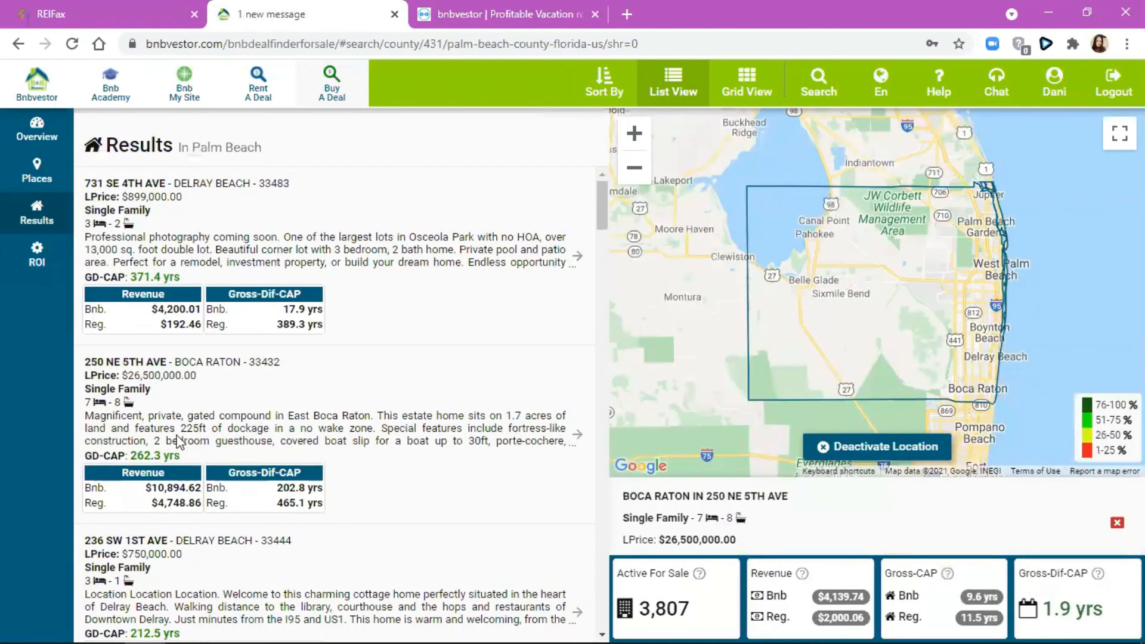
{"action": "scroll", "coordinate": [137, 414], "scroll_direction": "down", "scroll_amount": 20}
{"action": "scroll", "coordinate": [172, 421], "scroll_direction": "down", "scroll_amount": 15}
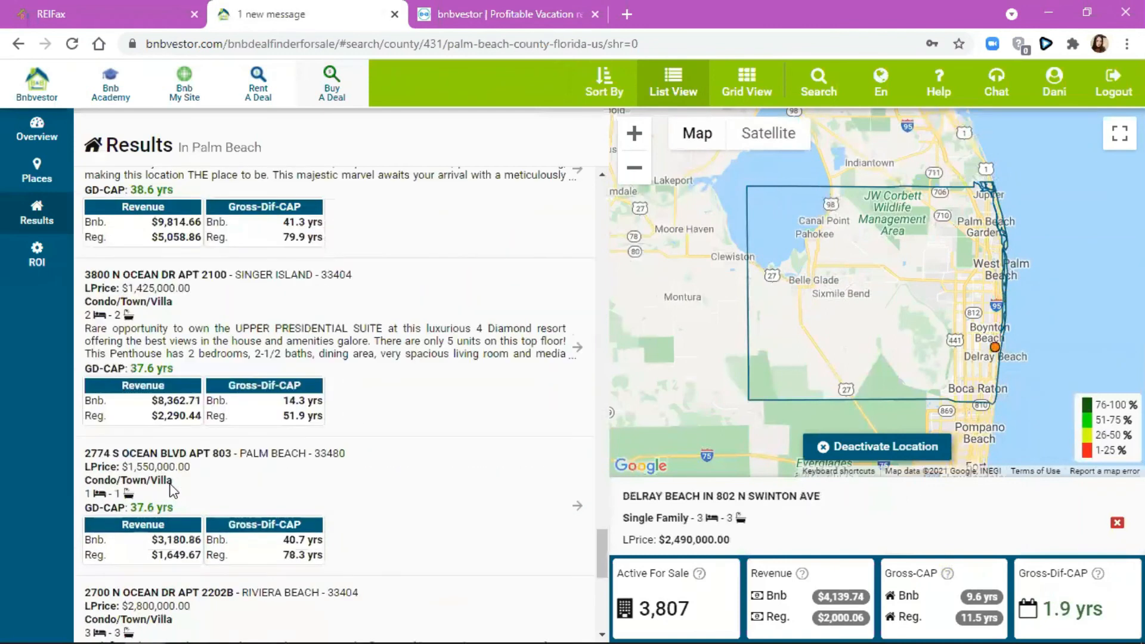
{"action": "left_click", "coordinate": [349, 623]}
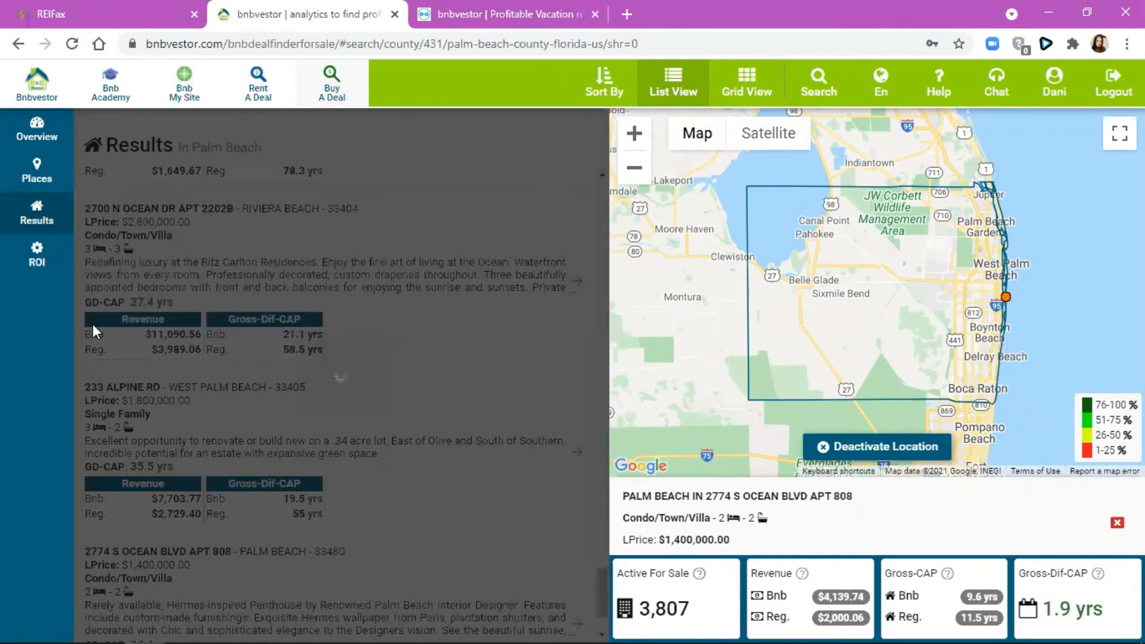
{"action": "scroll", "coordinate": [409, 275], "scroll_direction": "down", "scroll_amount": 3}
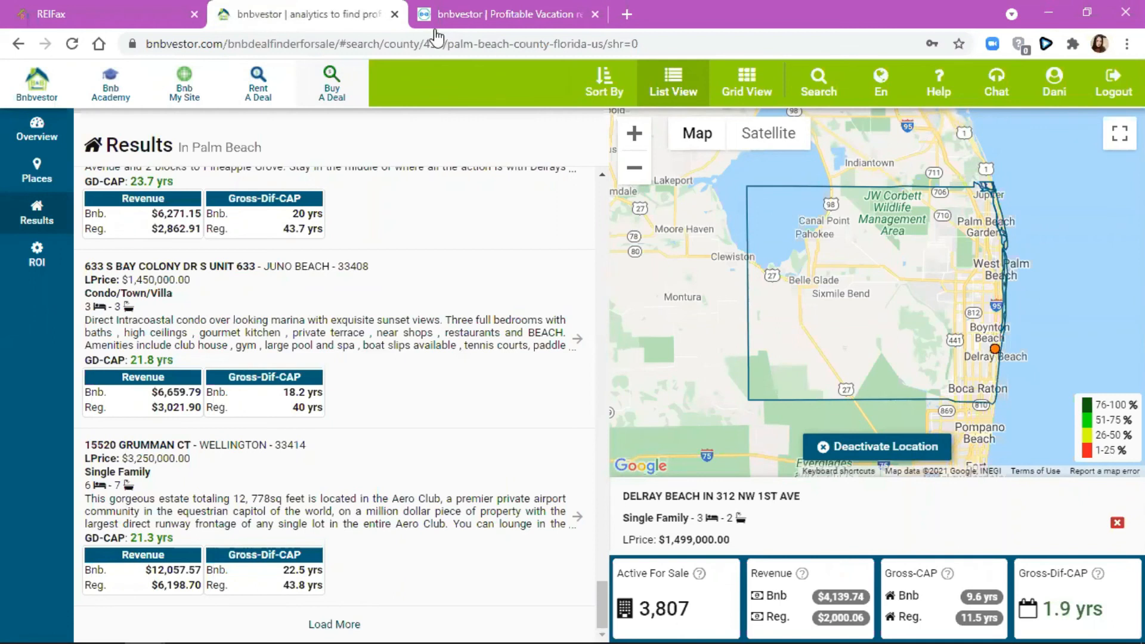
{"action": "left_click", "coordinate": [941, 103]}
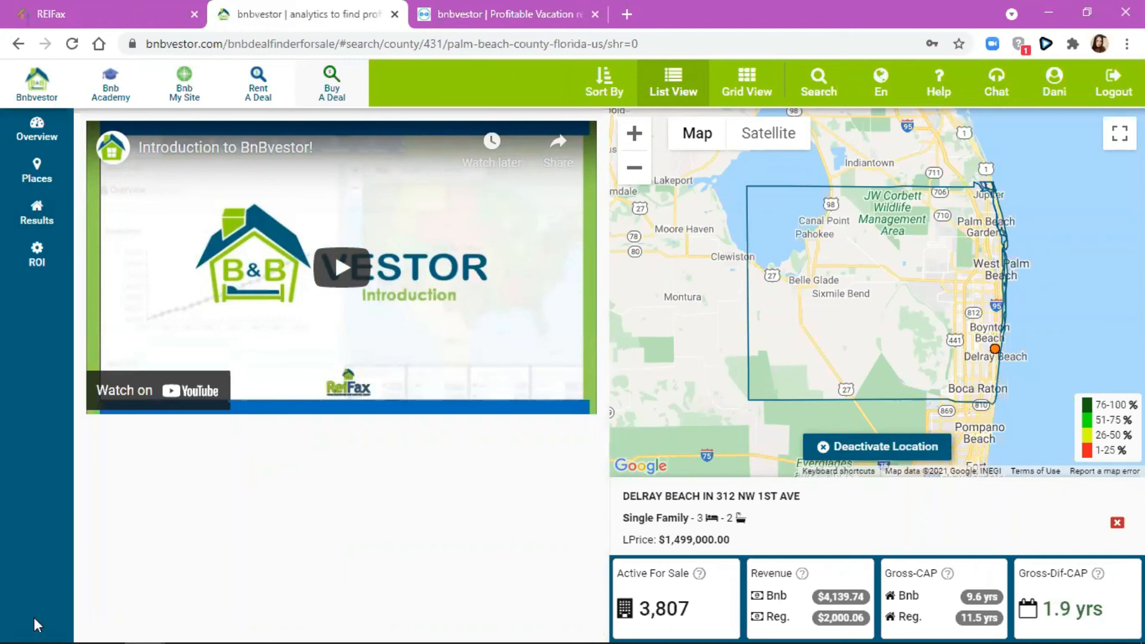
{"action": "key", "text": "ctrl+shift+Tab"}
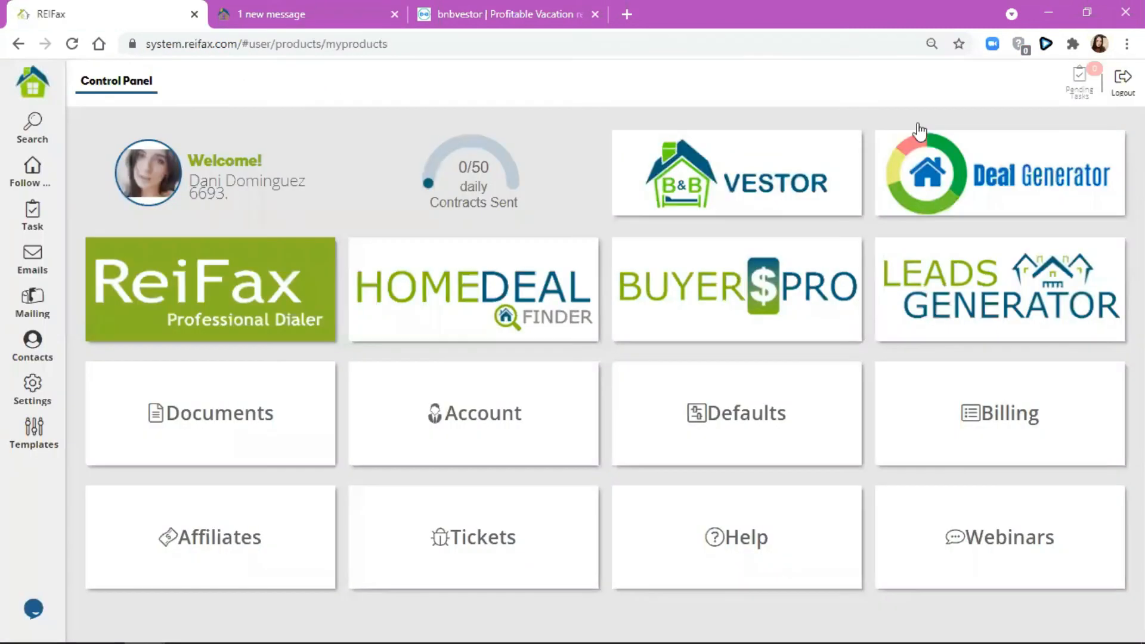